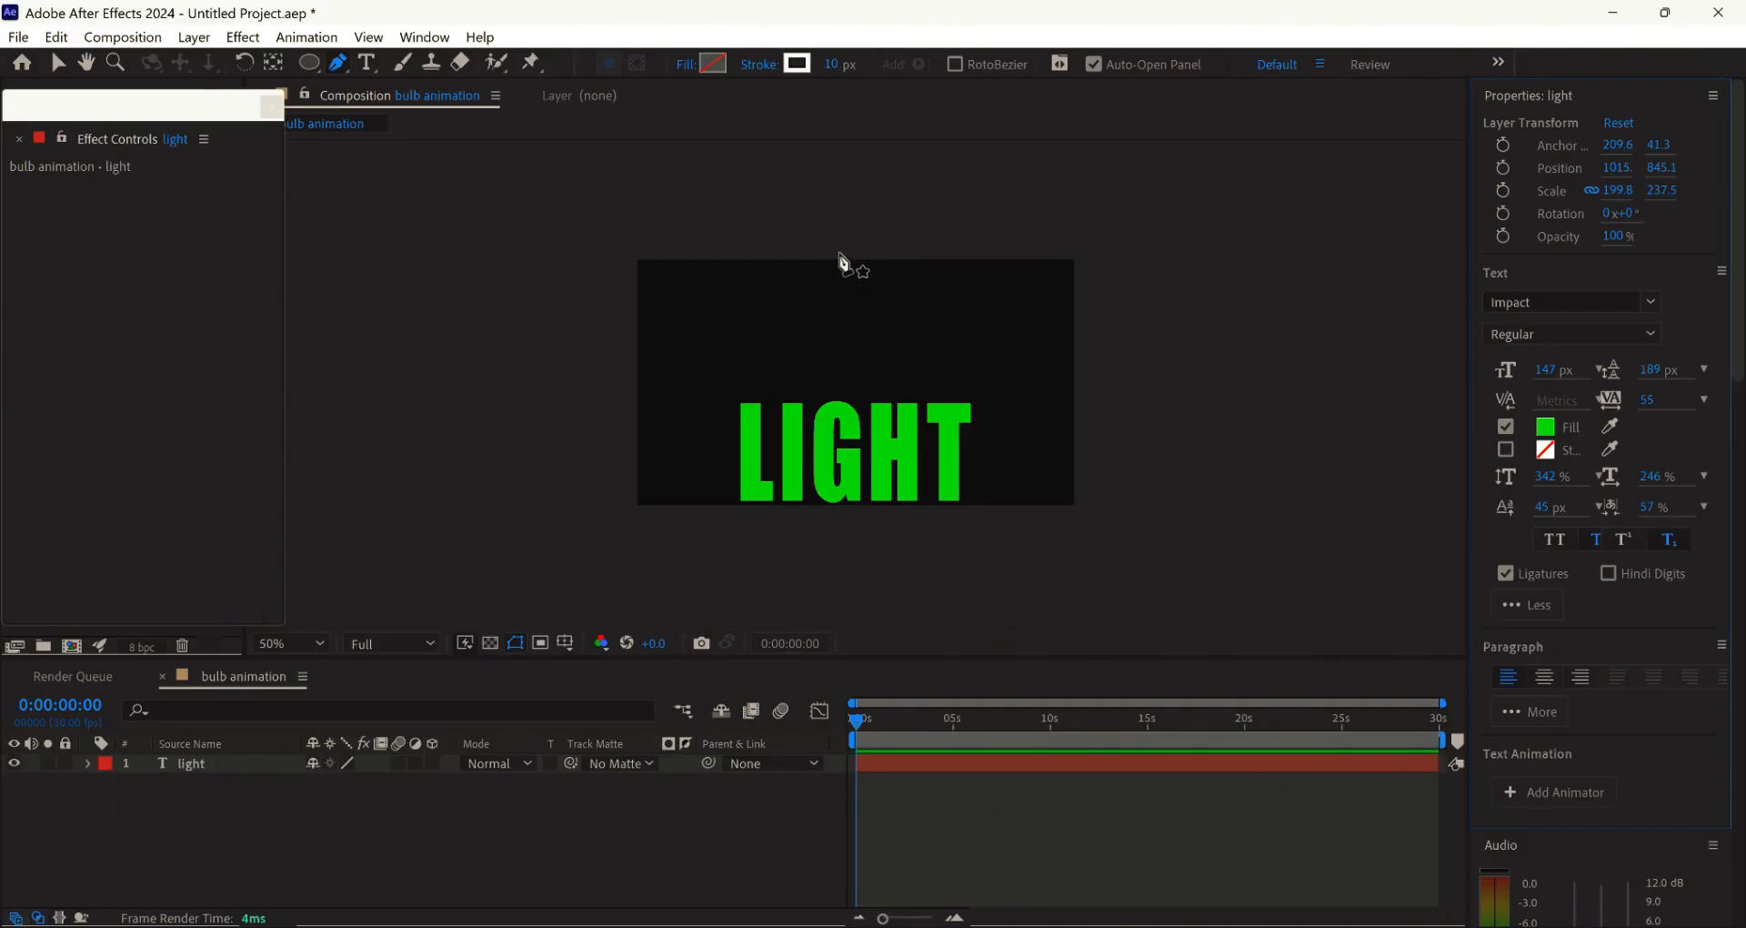
# - Draw a straight vertical cord line from above the frame with the Pen tool
pyautogui.click(842, 246)
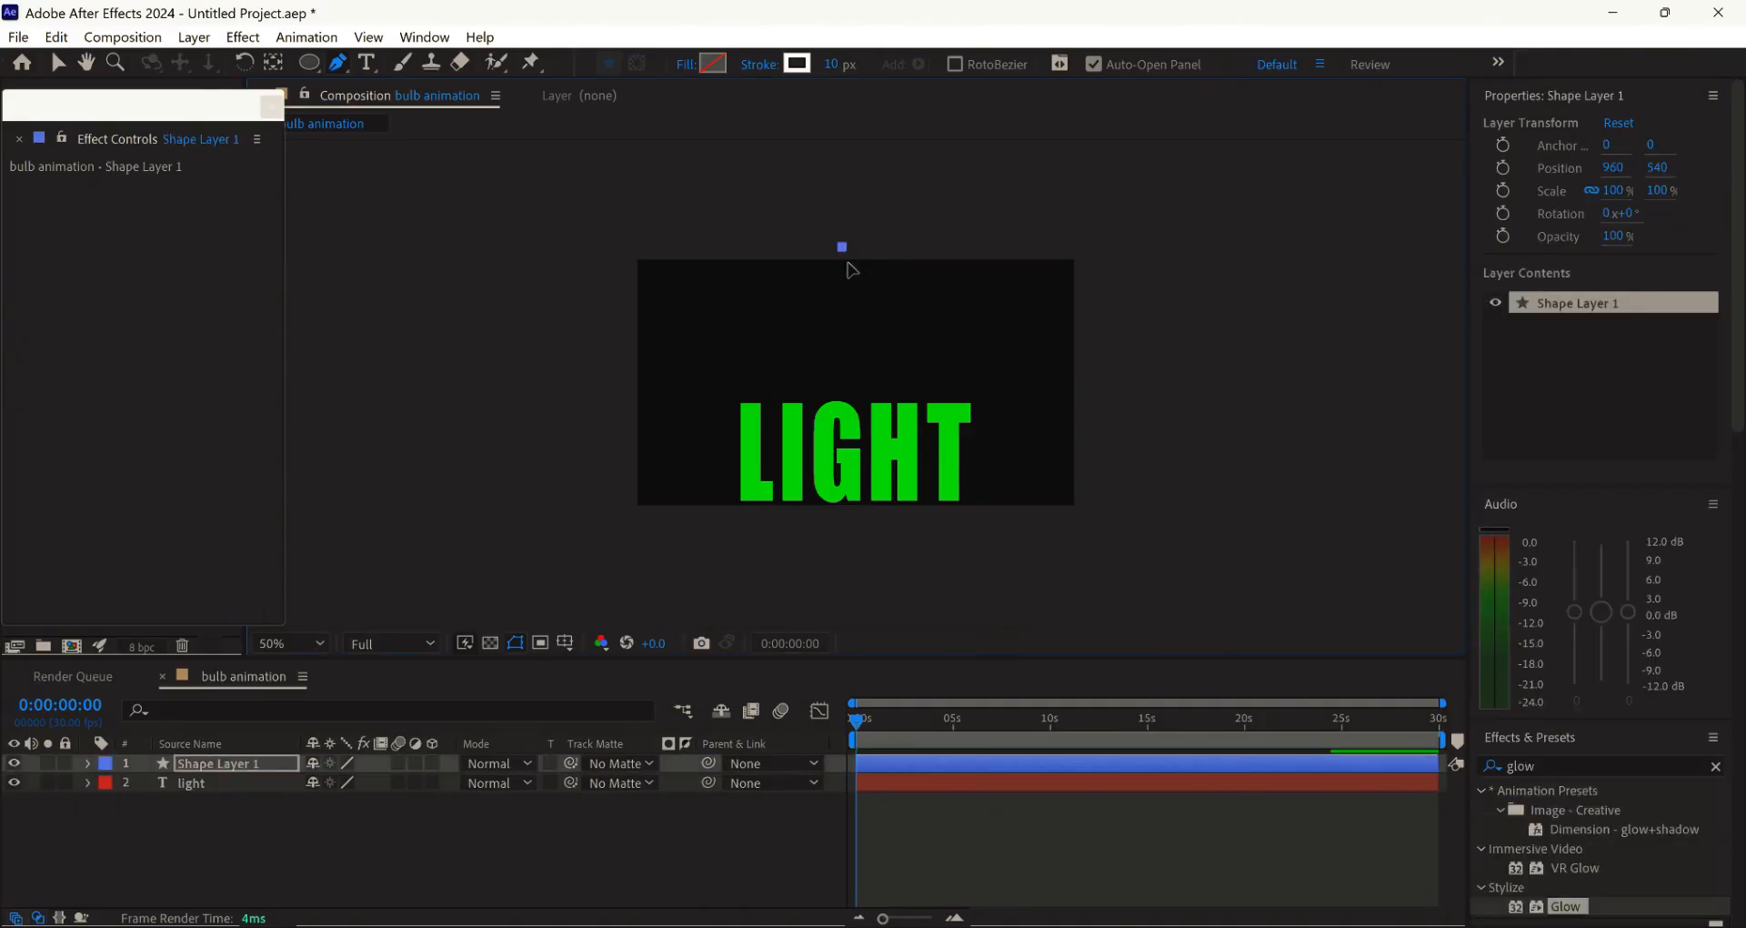
pyautogui.click(845, 354)
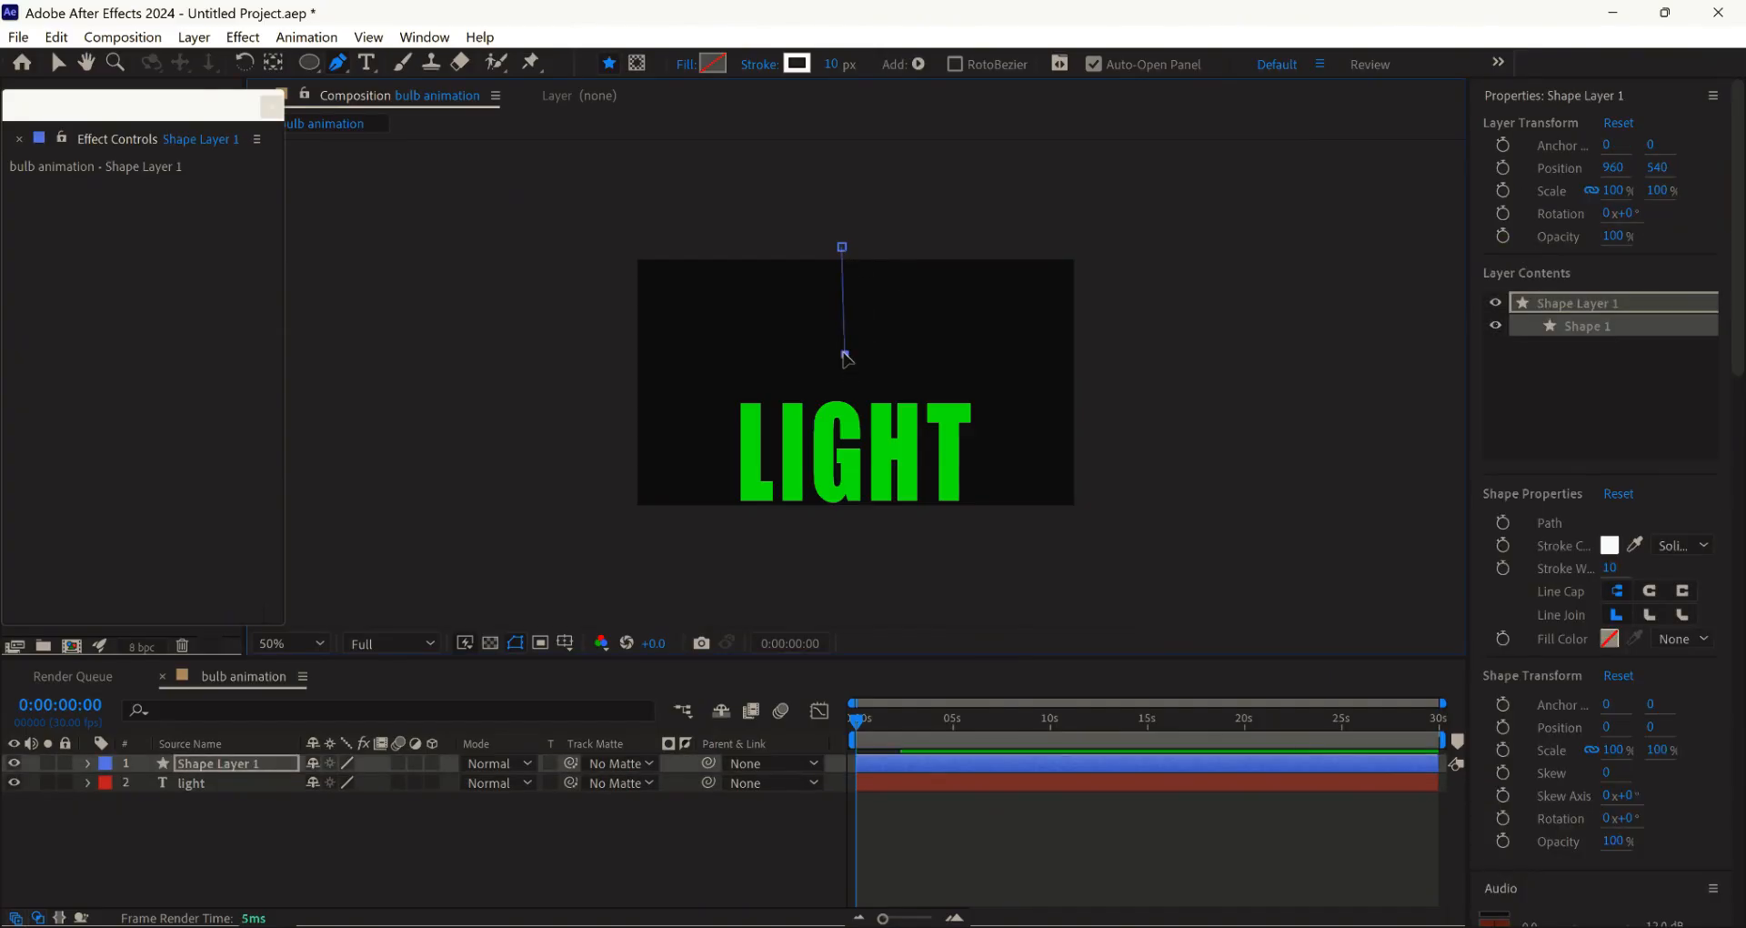
pyautogui.click(58, 63)
pyautogui.scroll(2, 874, 390)
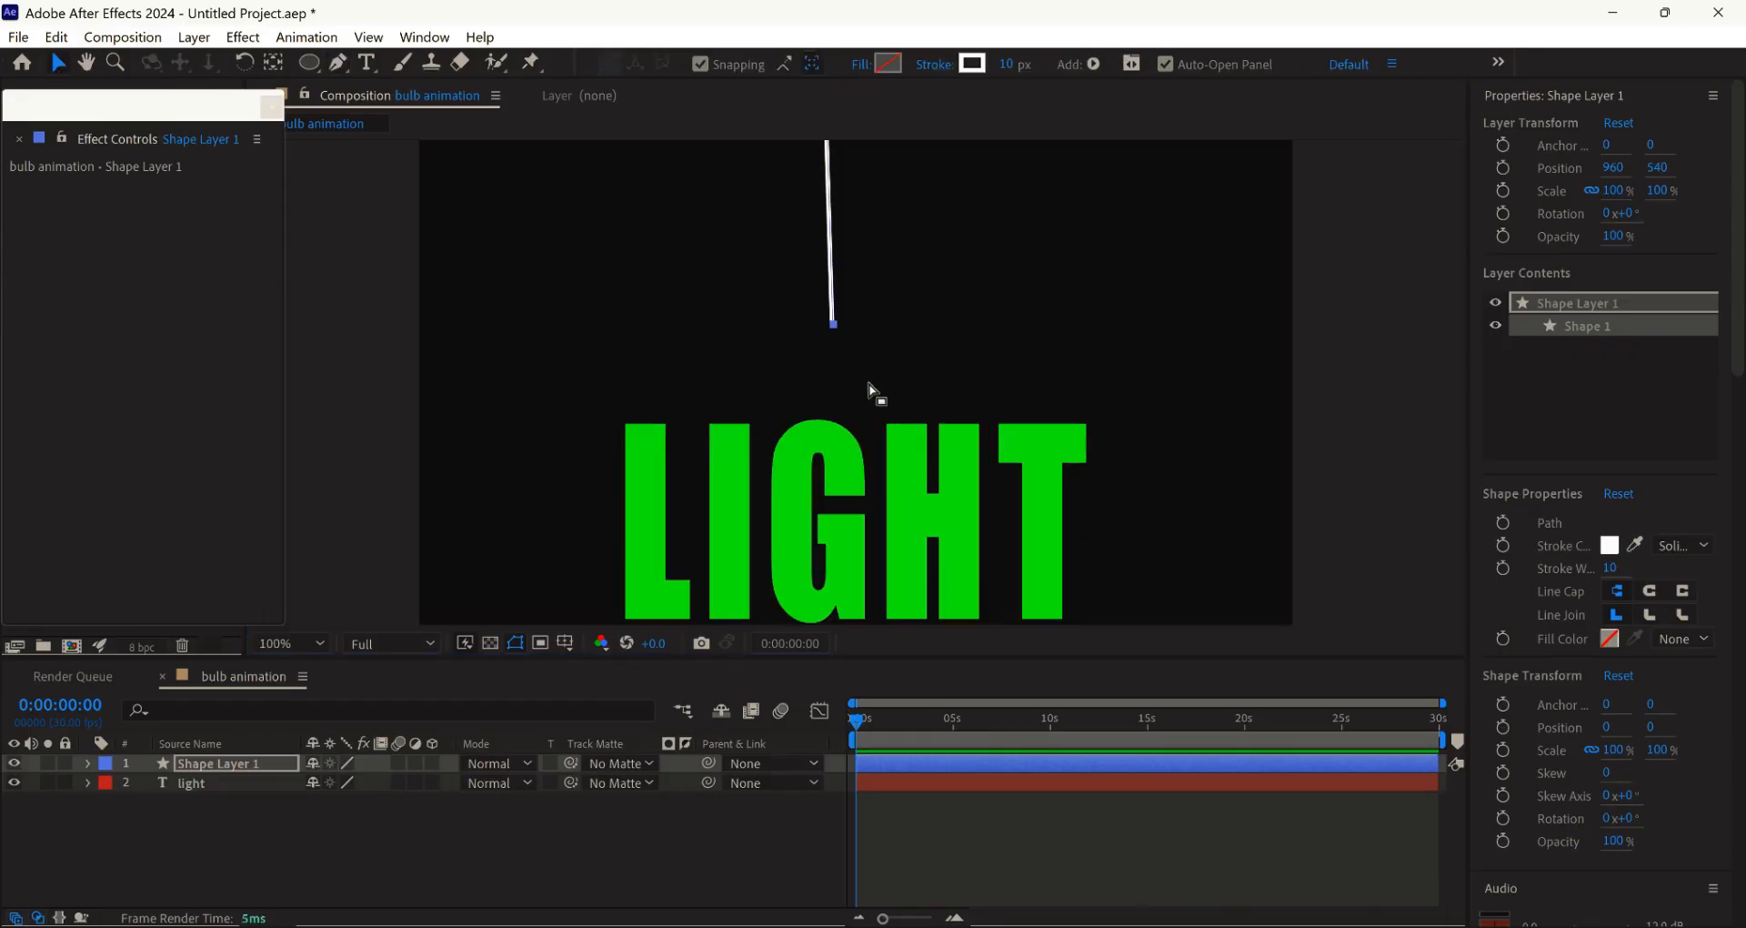
# - Center the cord horizontally in the composition with the Align panel and straighten its bottom point
pyautogui.click(424, 37)
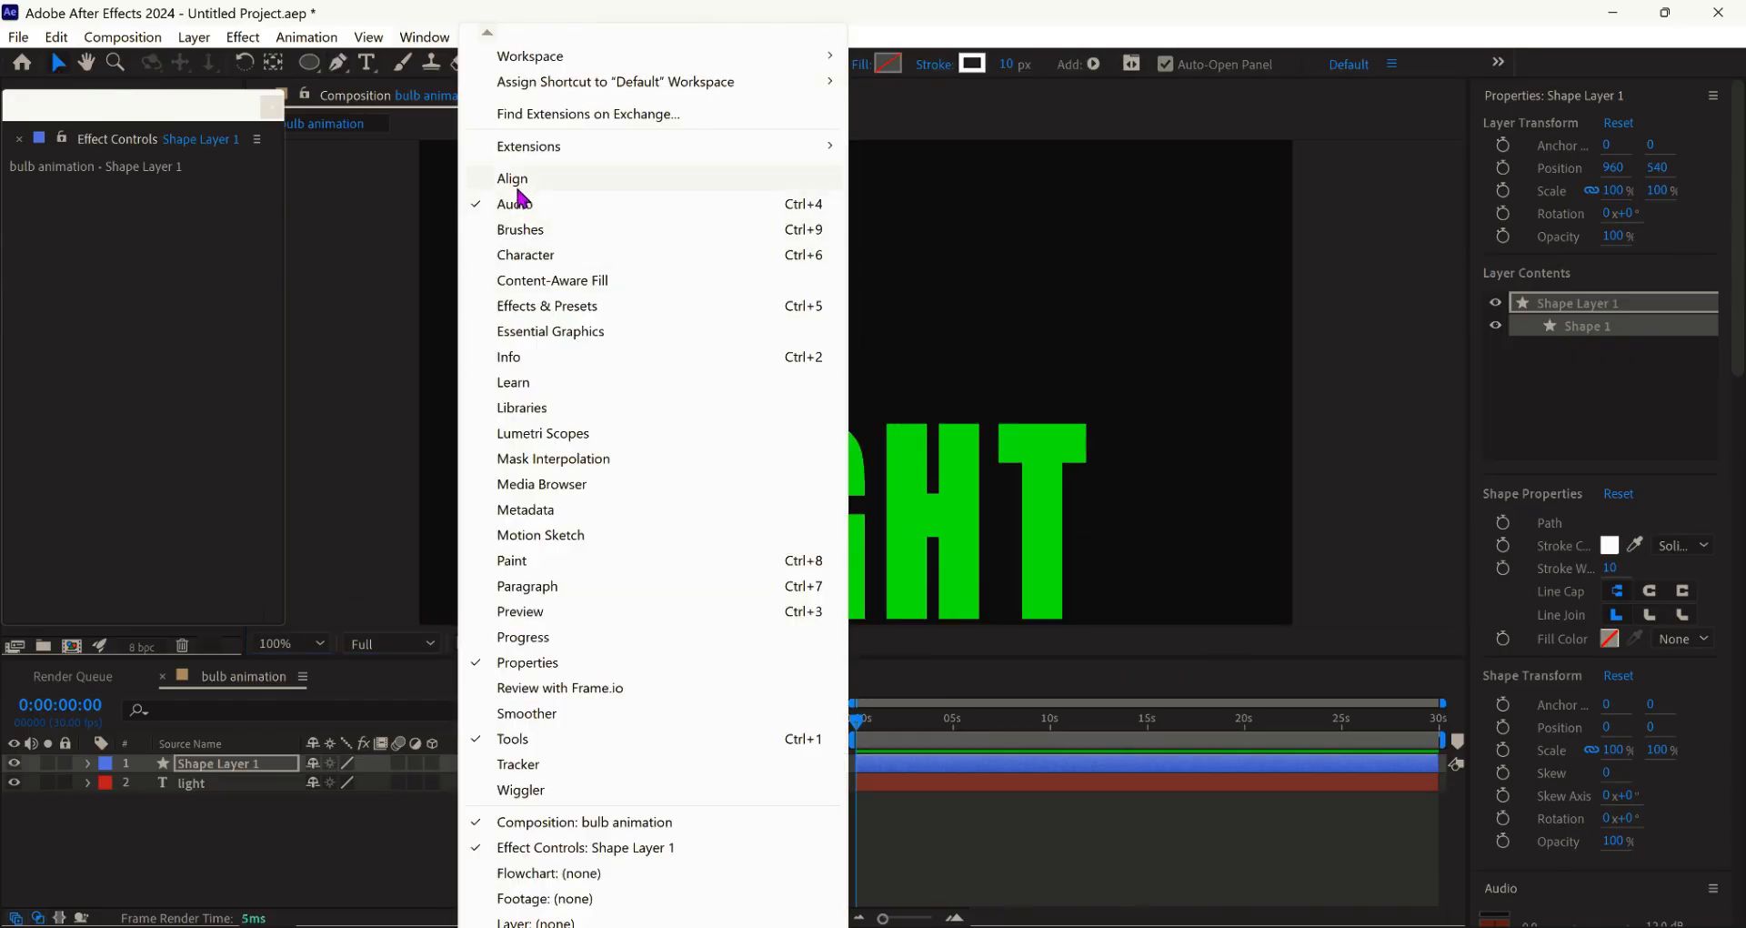
pyautogui.click(520, 186)
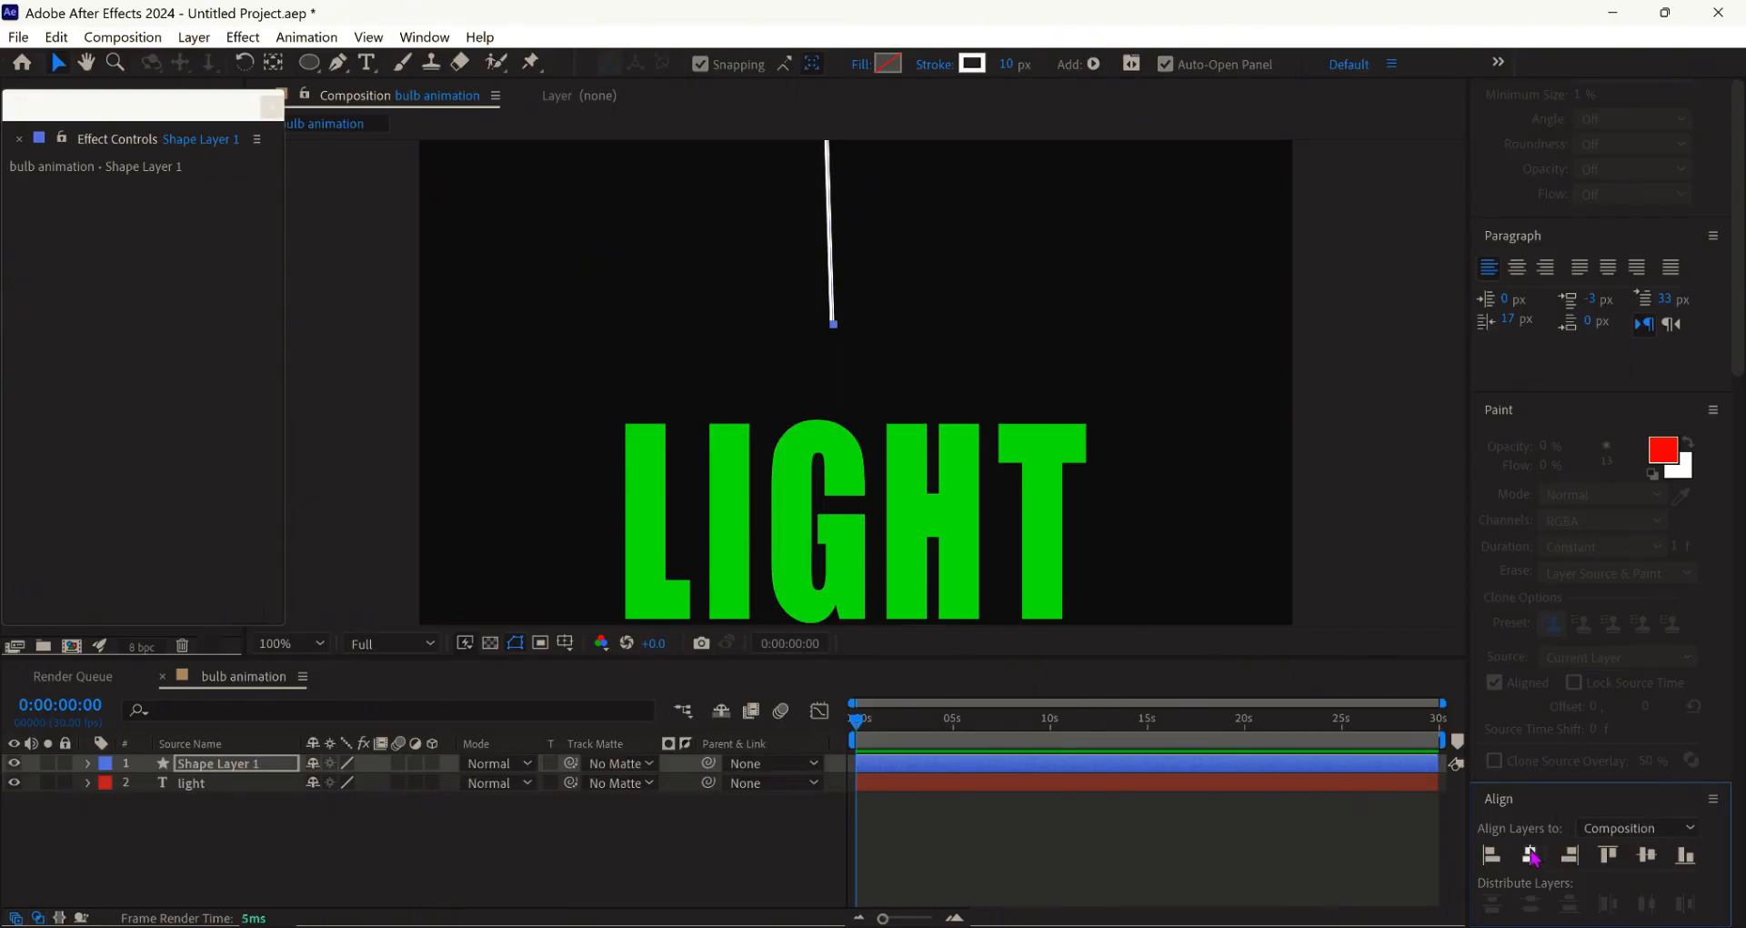
pyautogui.click(1531, 855)
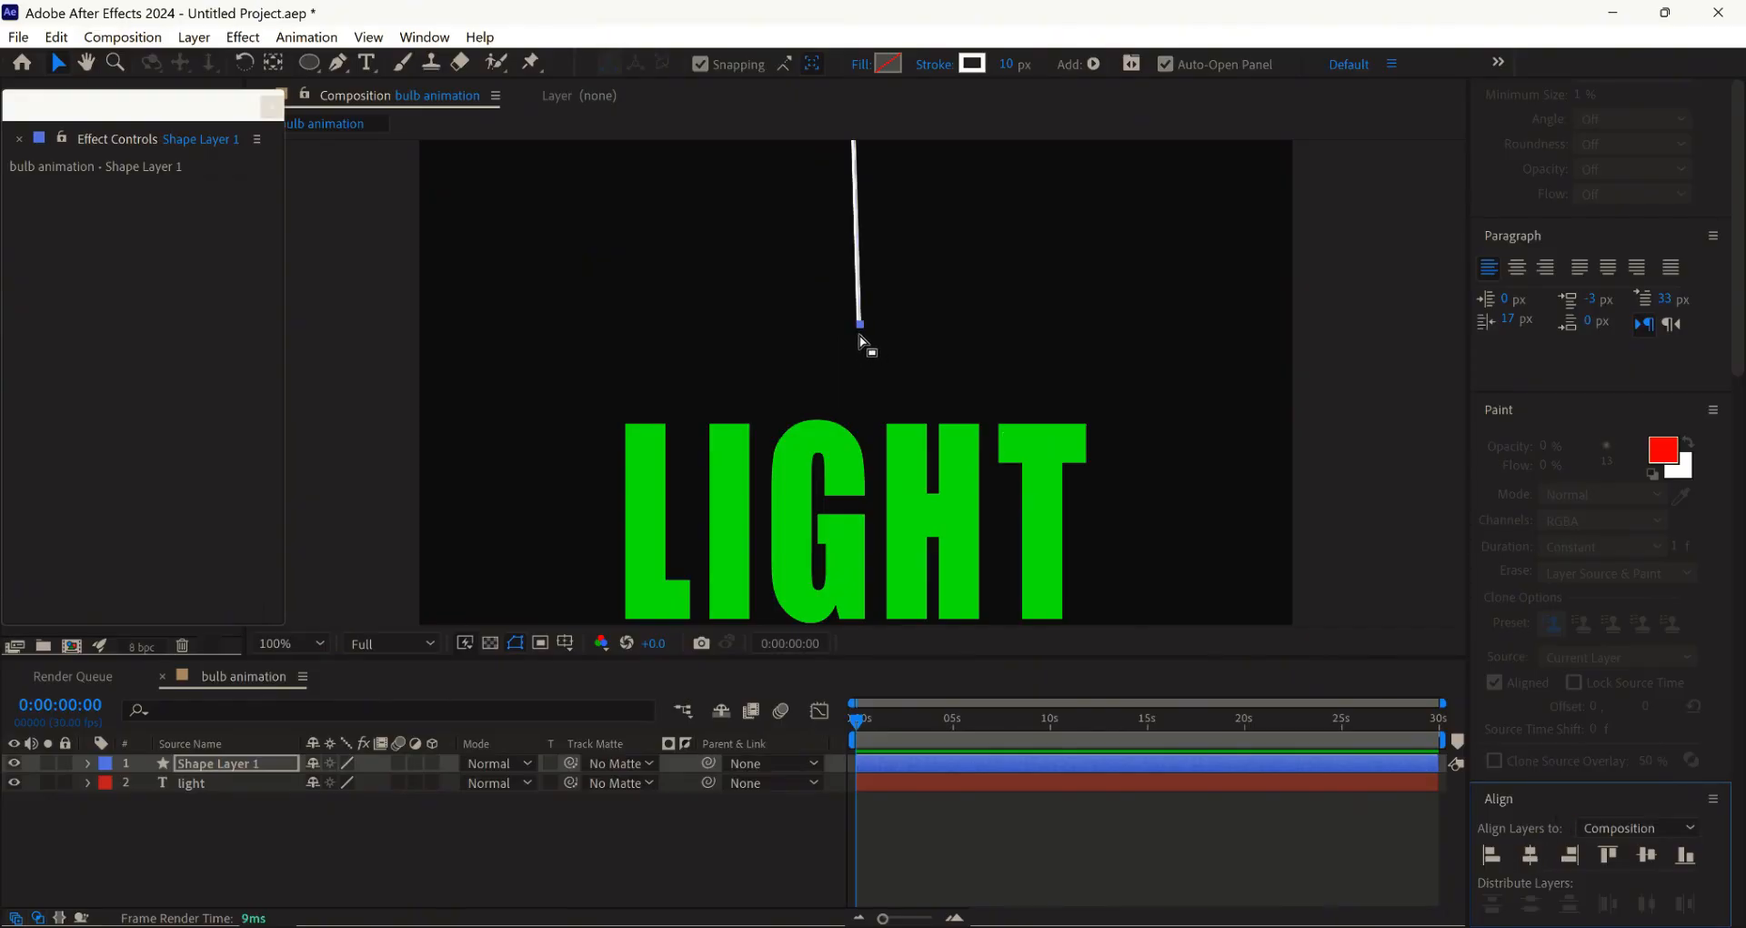
pyautogui.press(',')
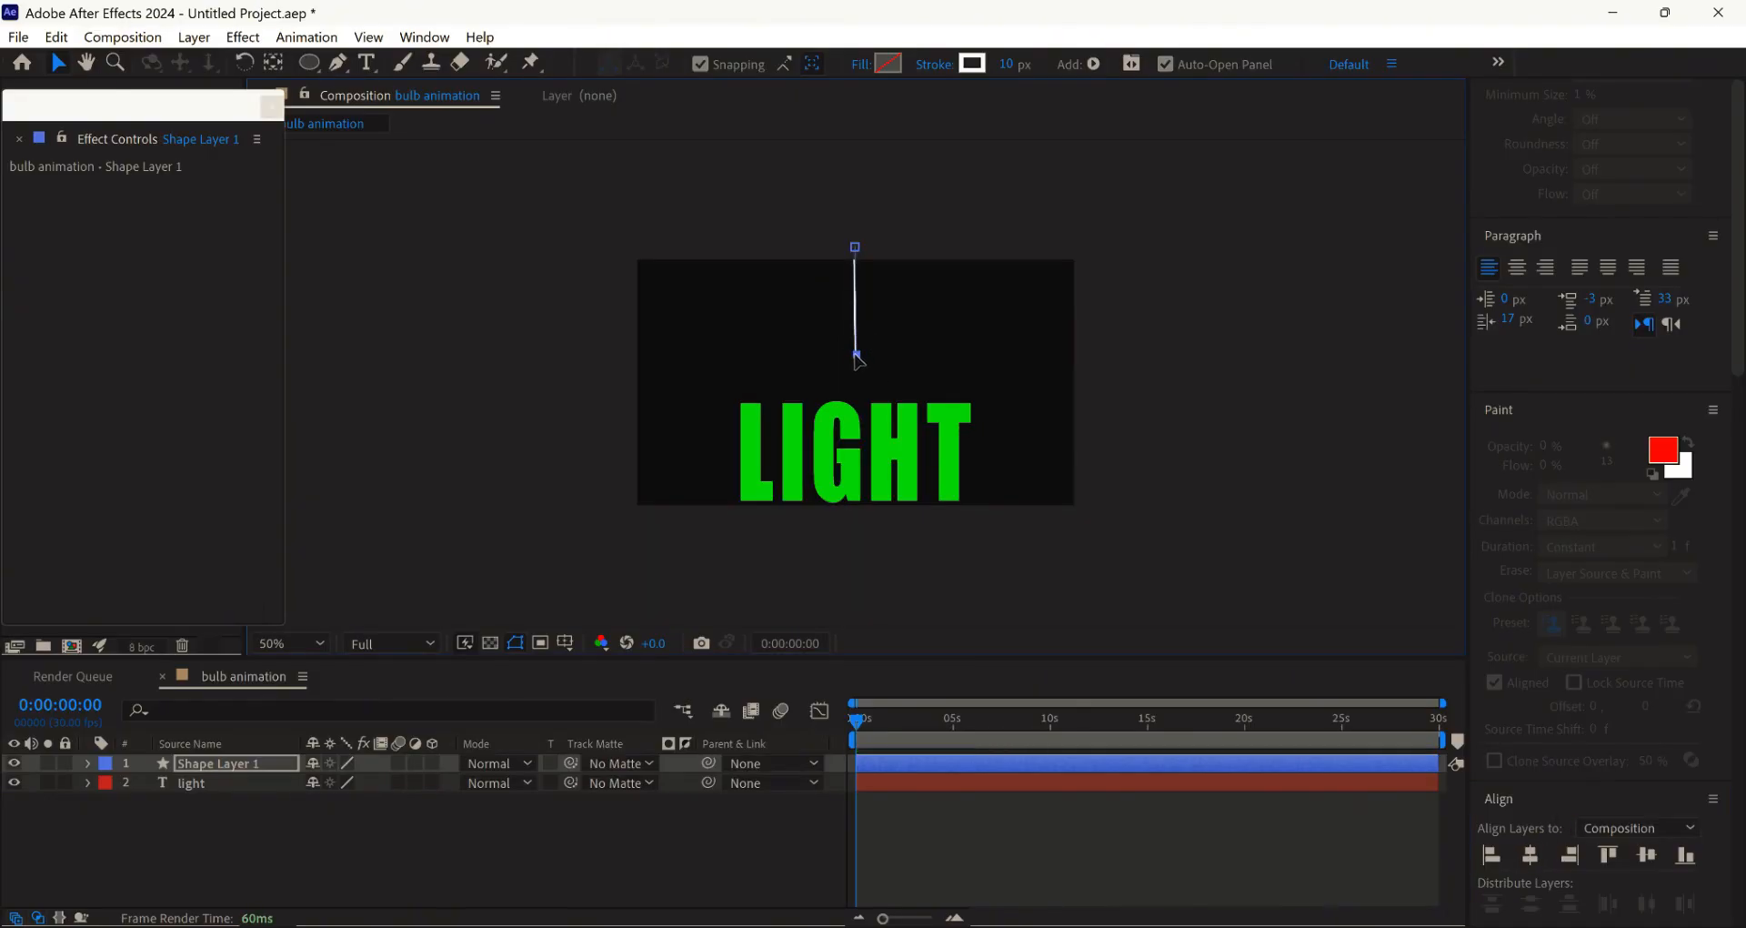
pyautogui.press('.')
pyautogui.moveTo(854, 387); pyautogui.dragTo(857, 389)
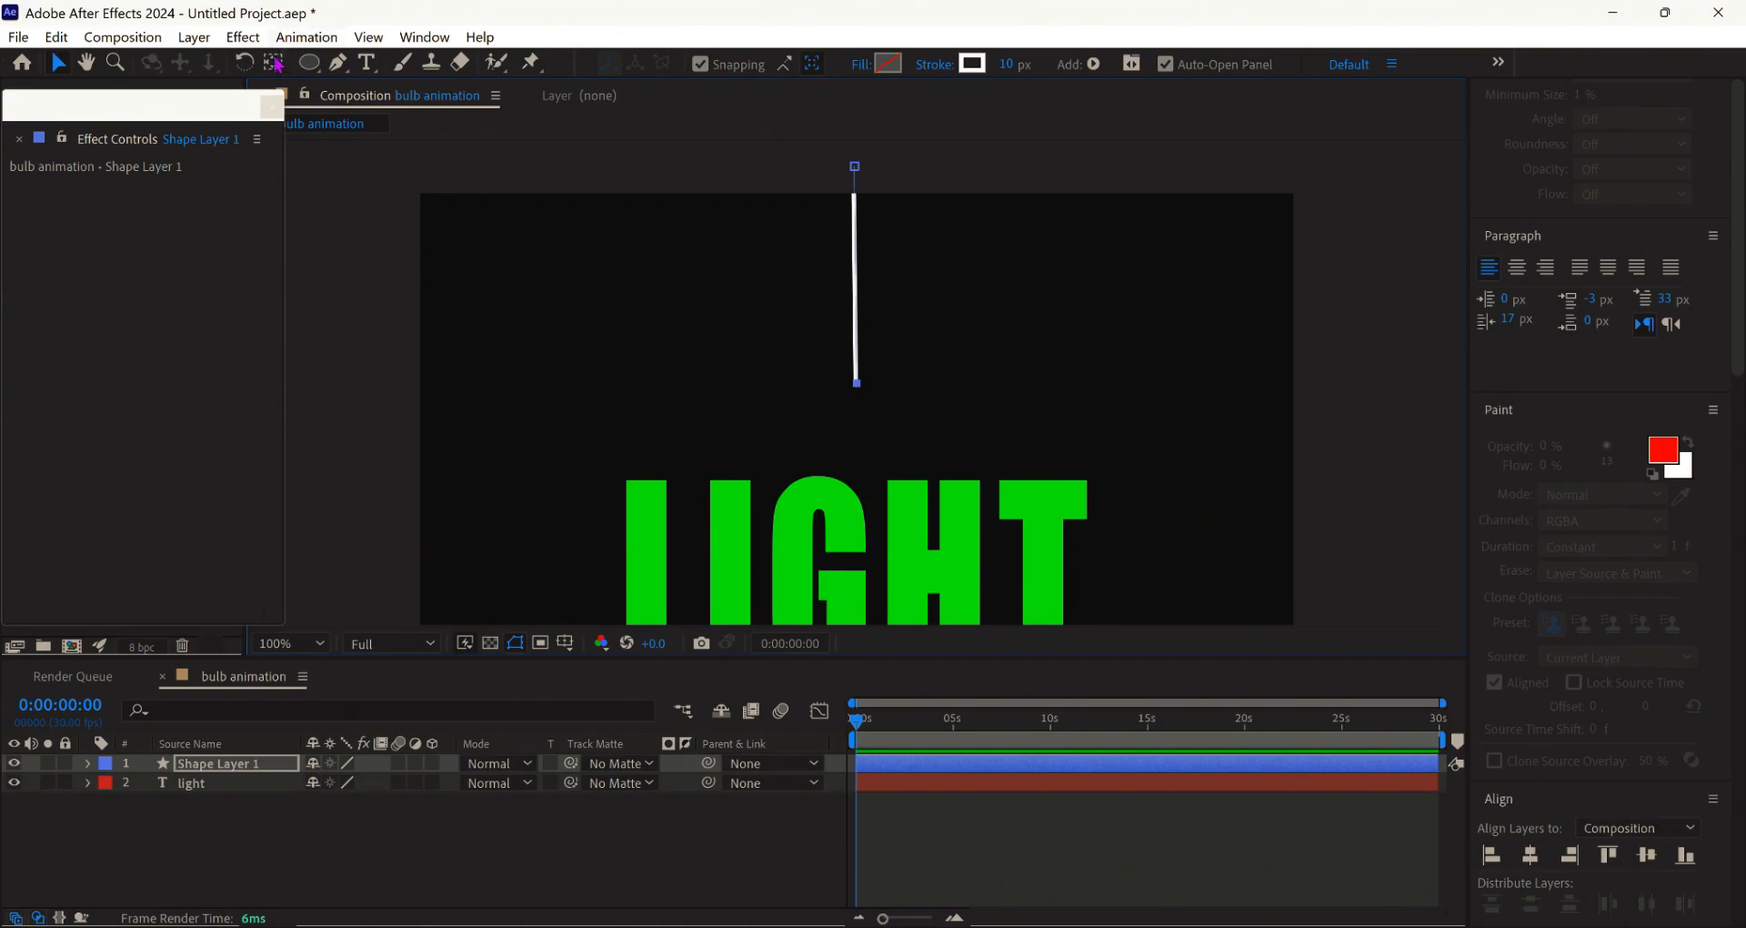
# - Move the cord's anchor point onto its middle with the Pan Behind tool
pyautogui.click(275, 63)
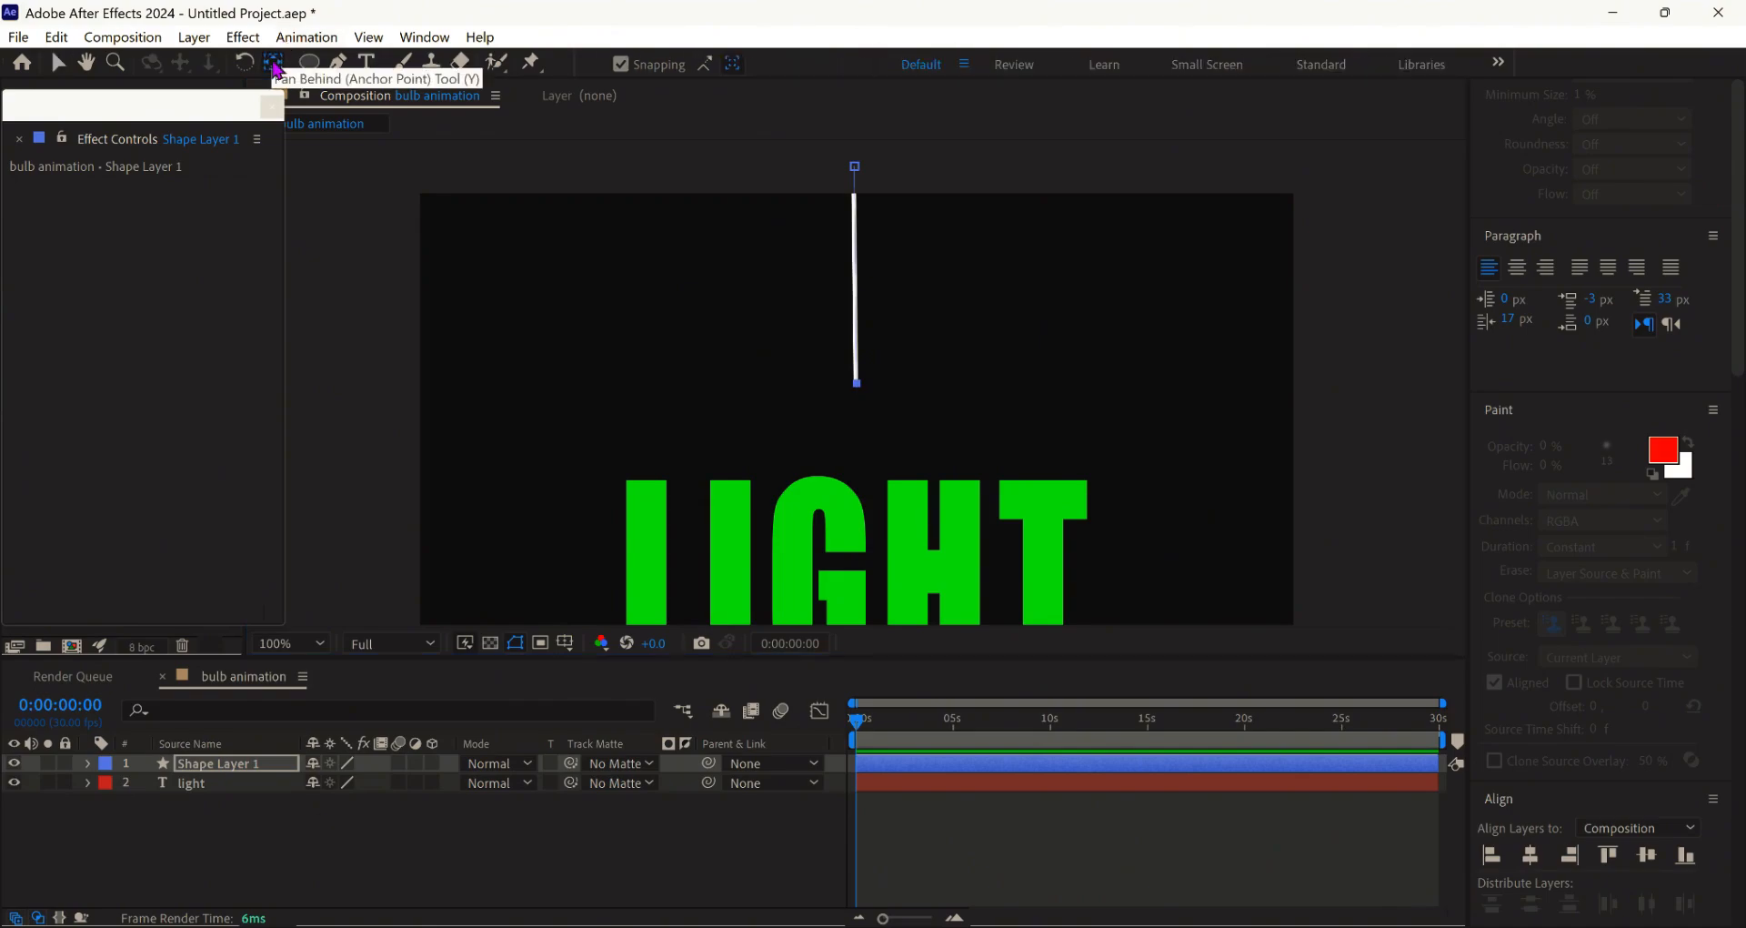
pyautogui.click(856, 278)
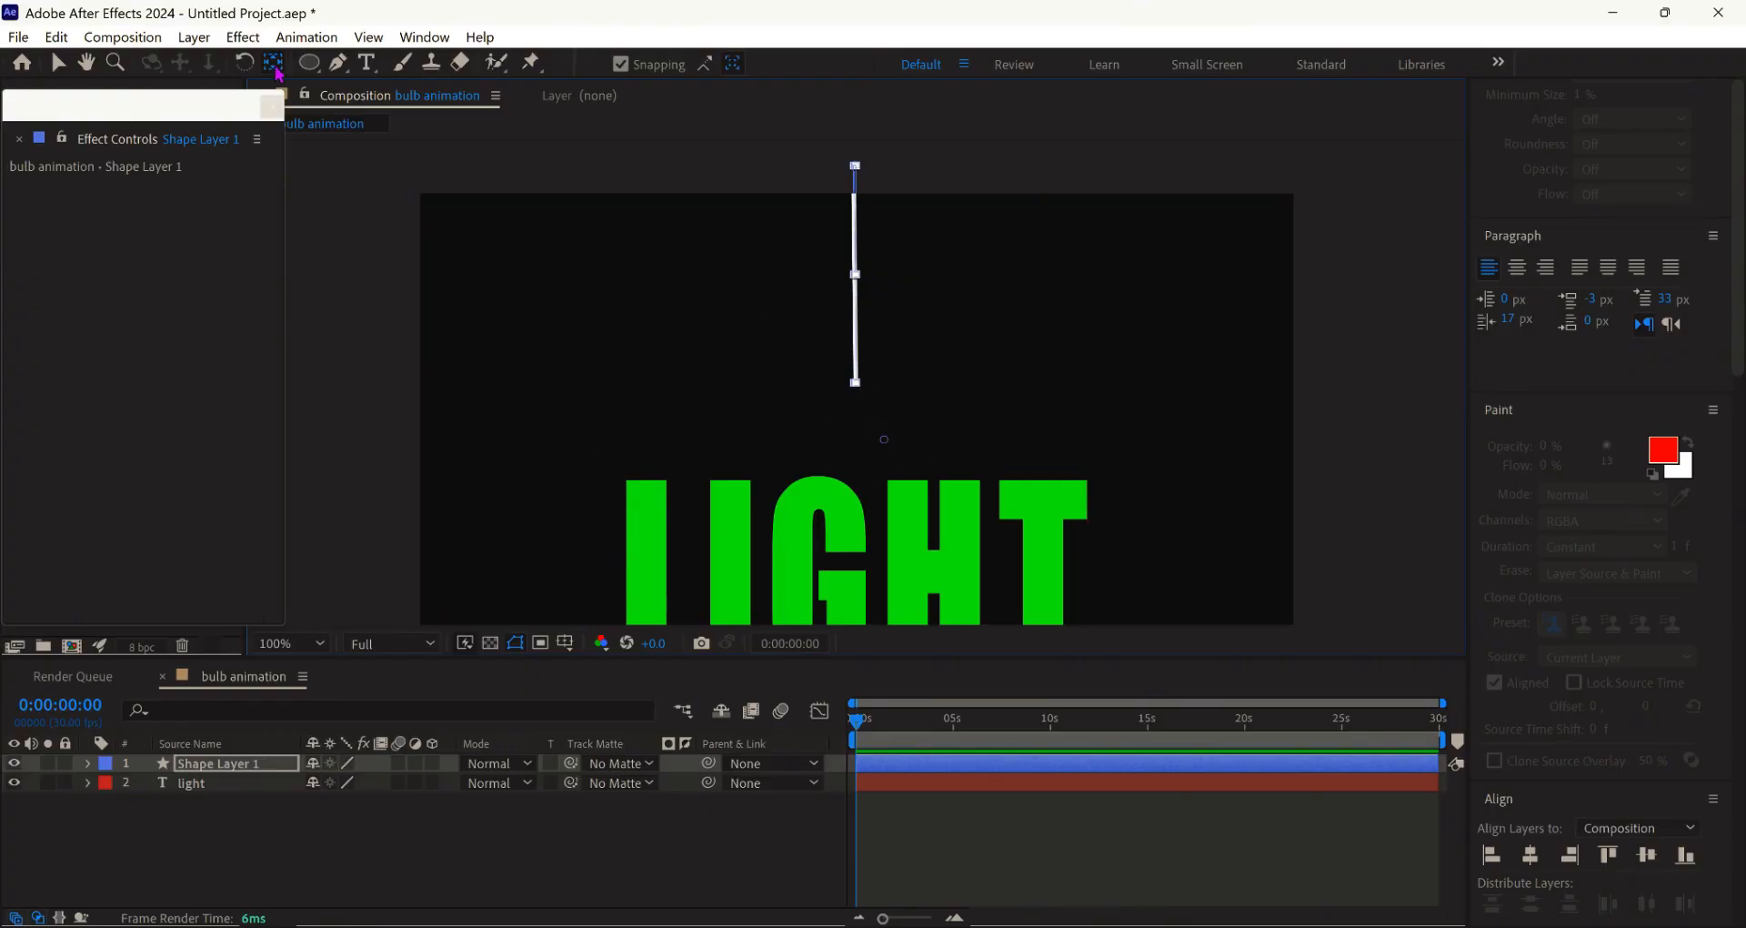
pyautogui.moveTo(884, 444); pyautogui.dragTo(856, 273)
pyautogui.click(58, 64)
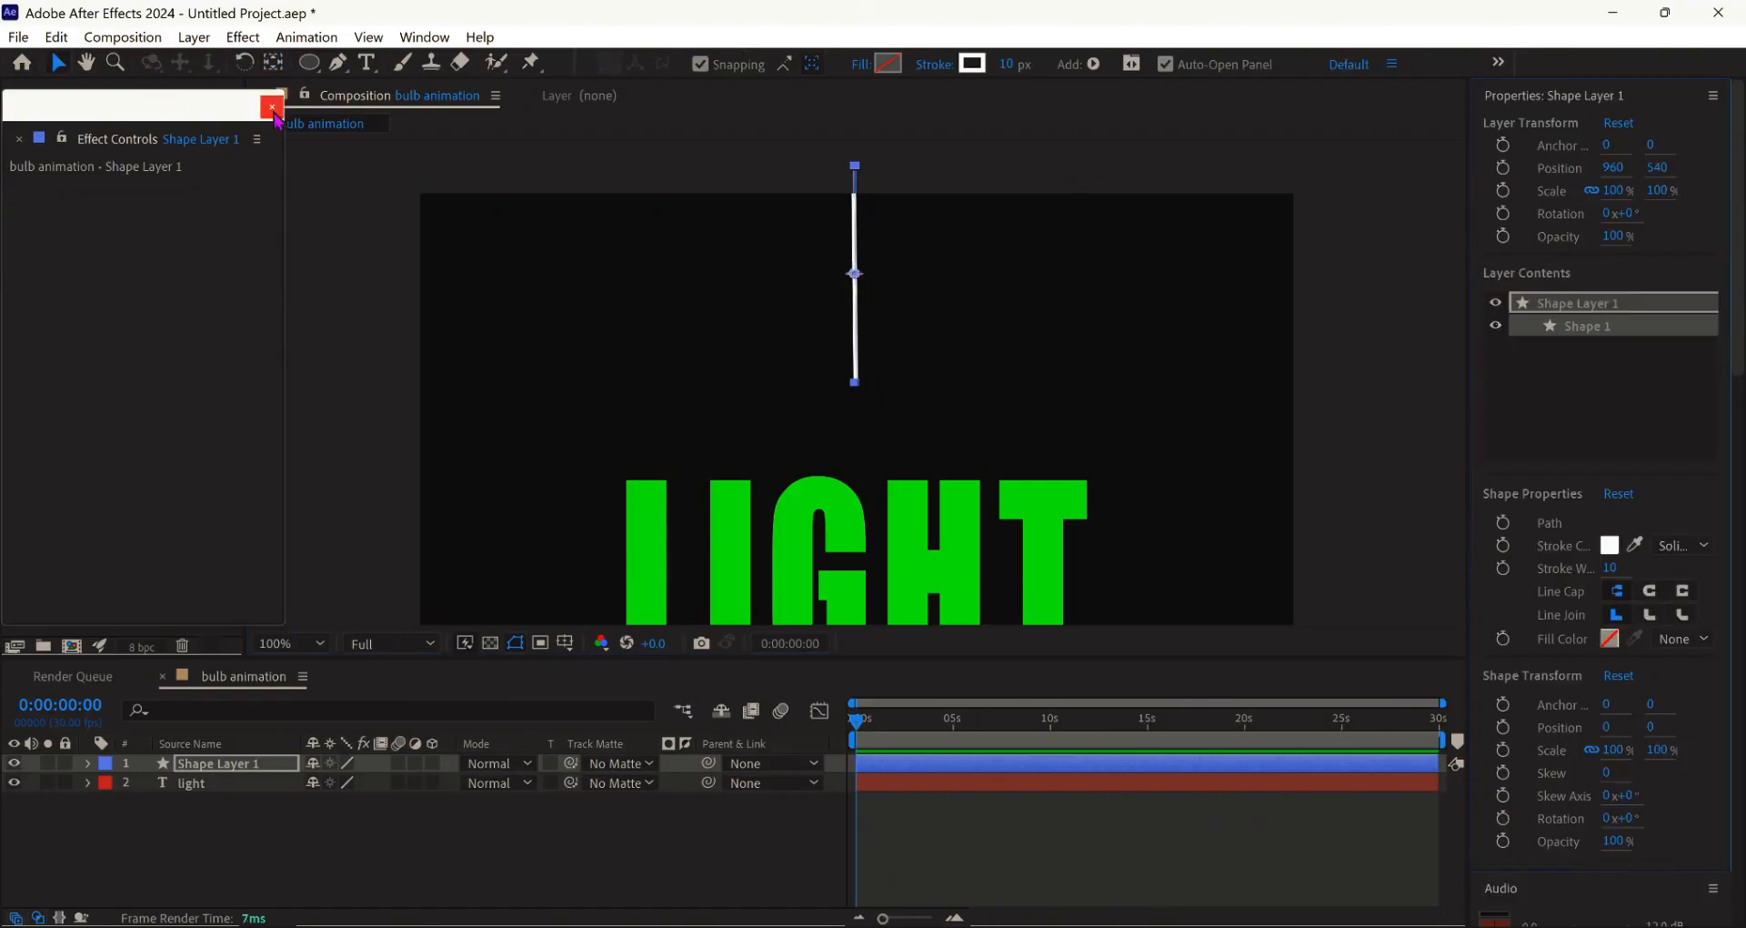
pyautogui.click(271, 107)
pyautogui.click(566, 271)
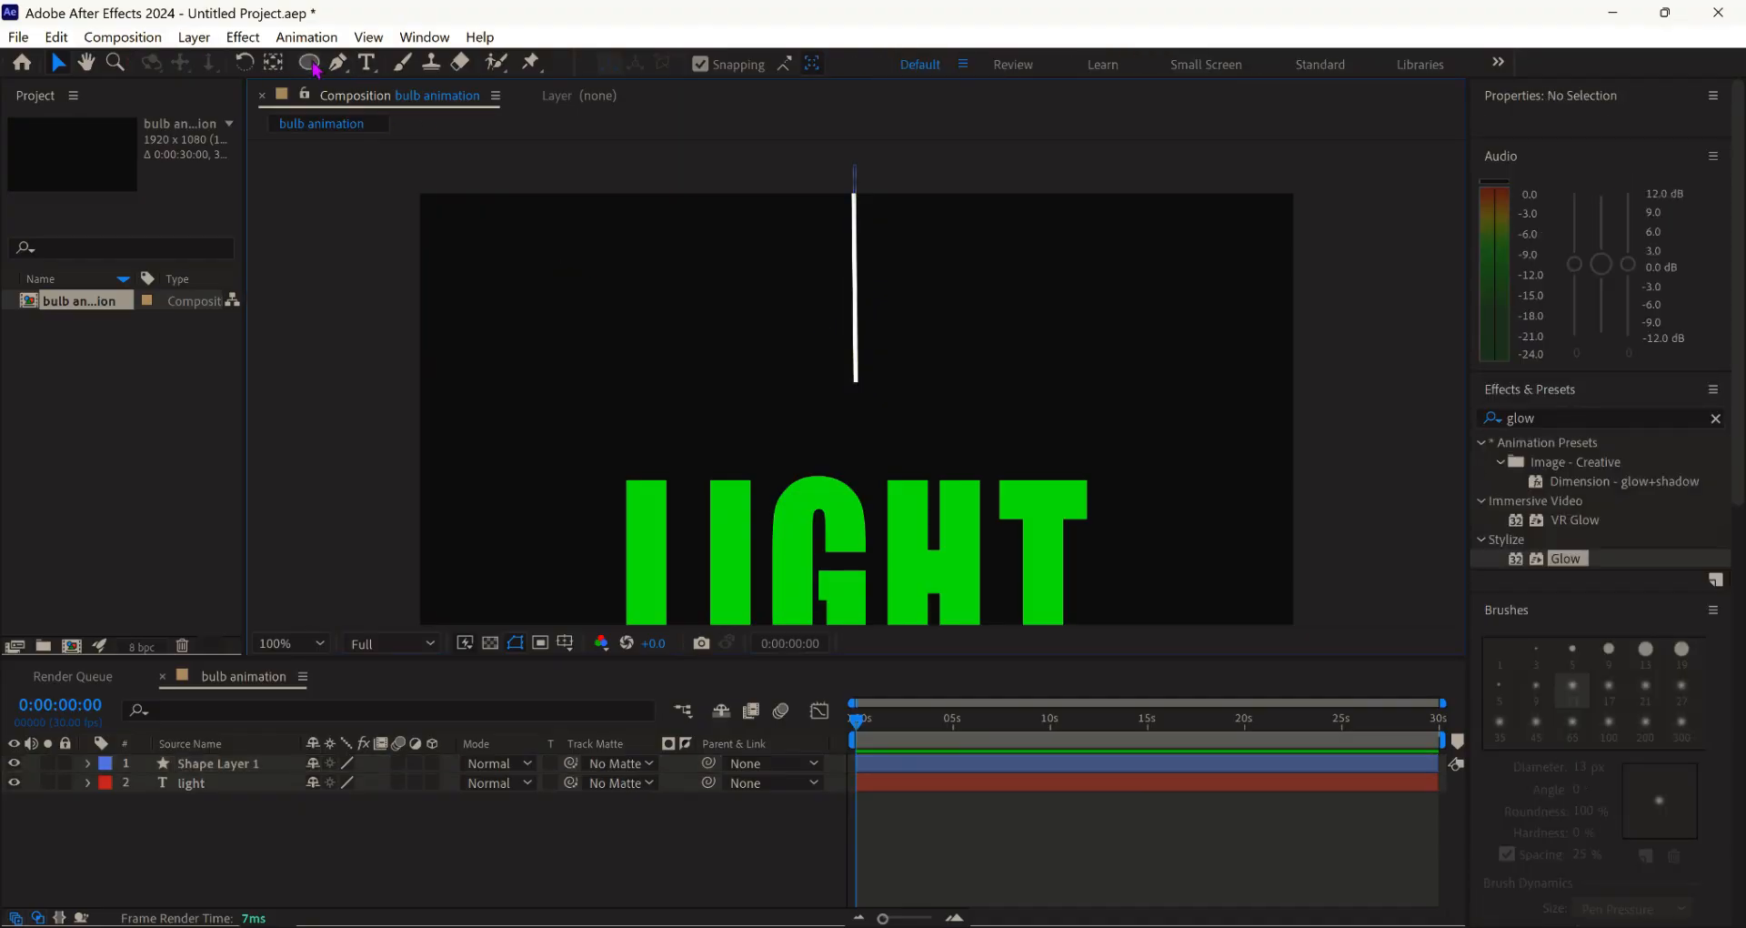
# - Set the Ellipse tool to a solid white fill and draw the bulb circle below the cord
pyautogui.click(314, 67)
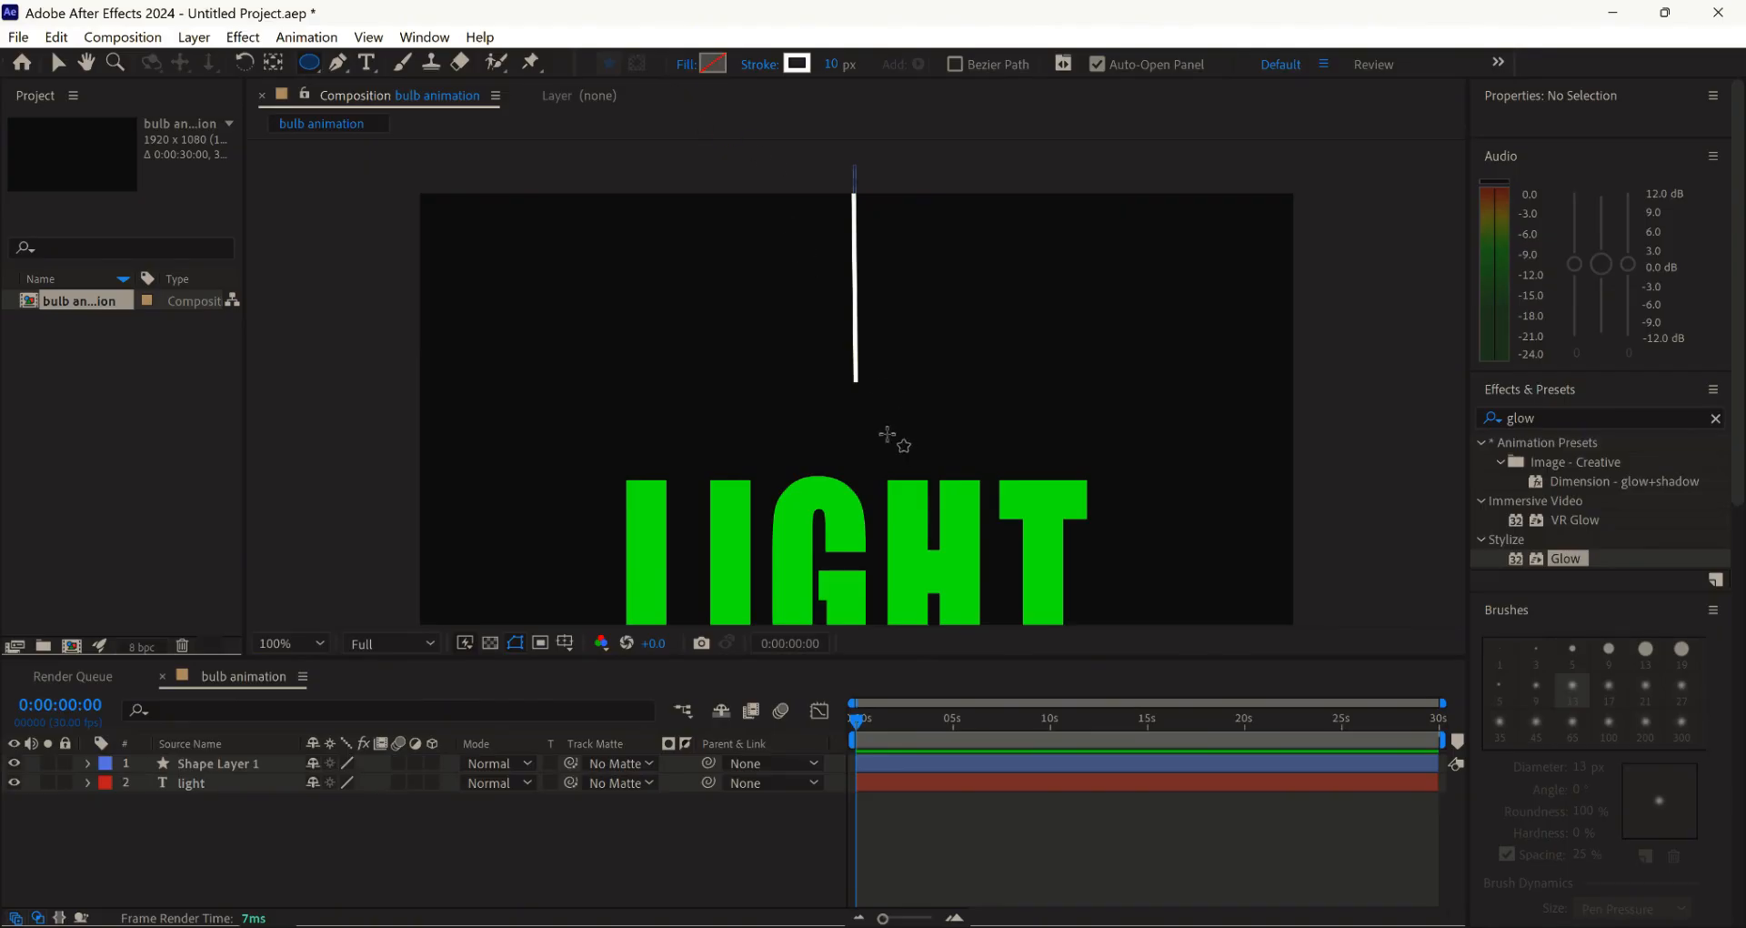
pyautogui.scroll(1, 844, 380)
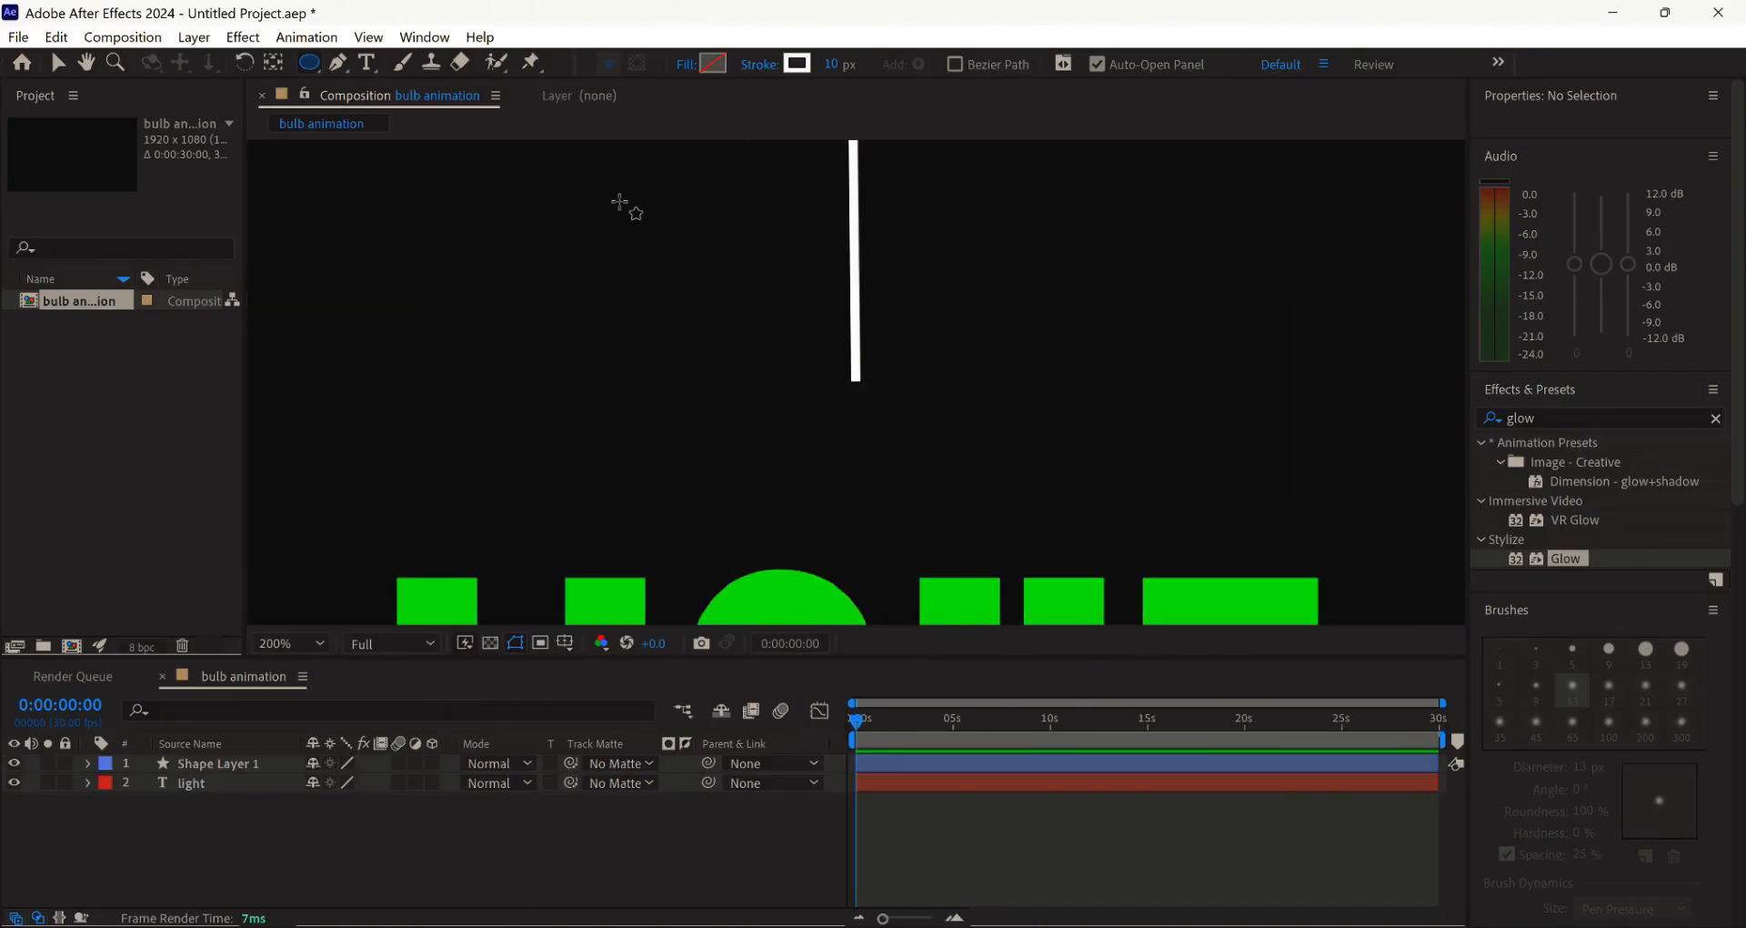
pyautogui.click(686, 64)
pyautogui.click(785, 411)
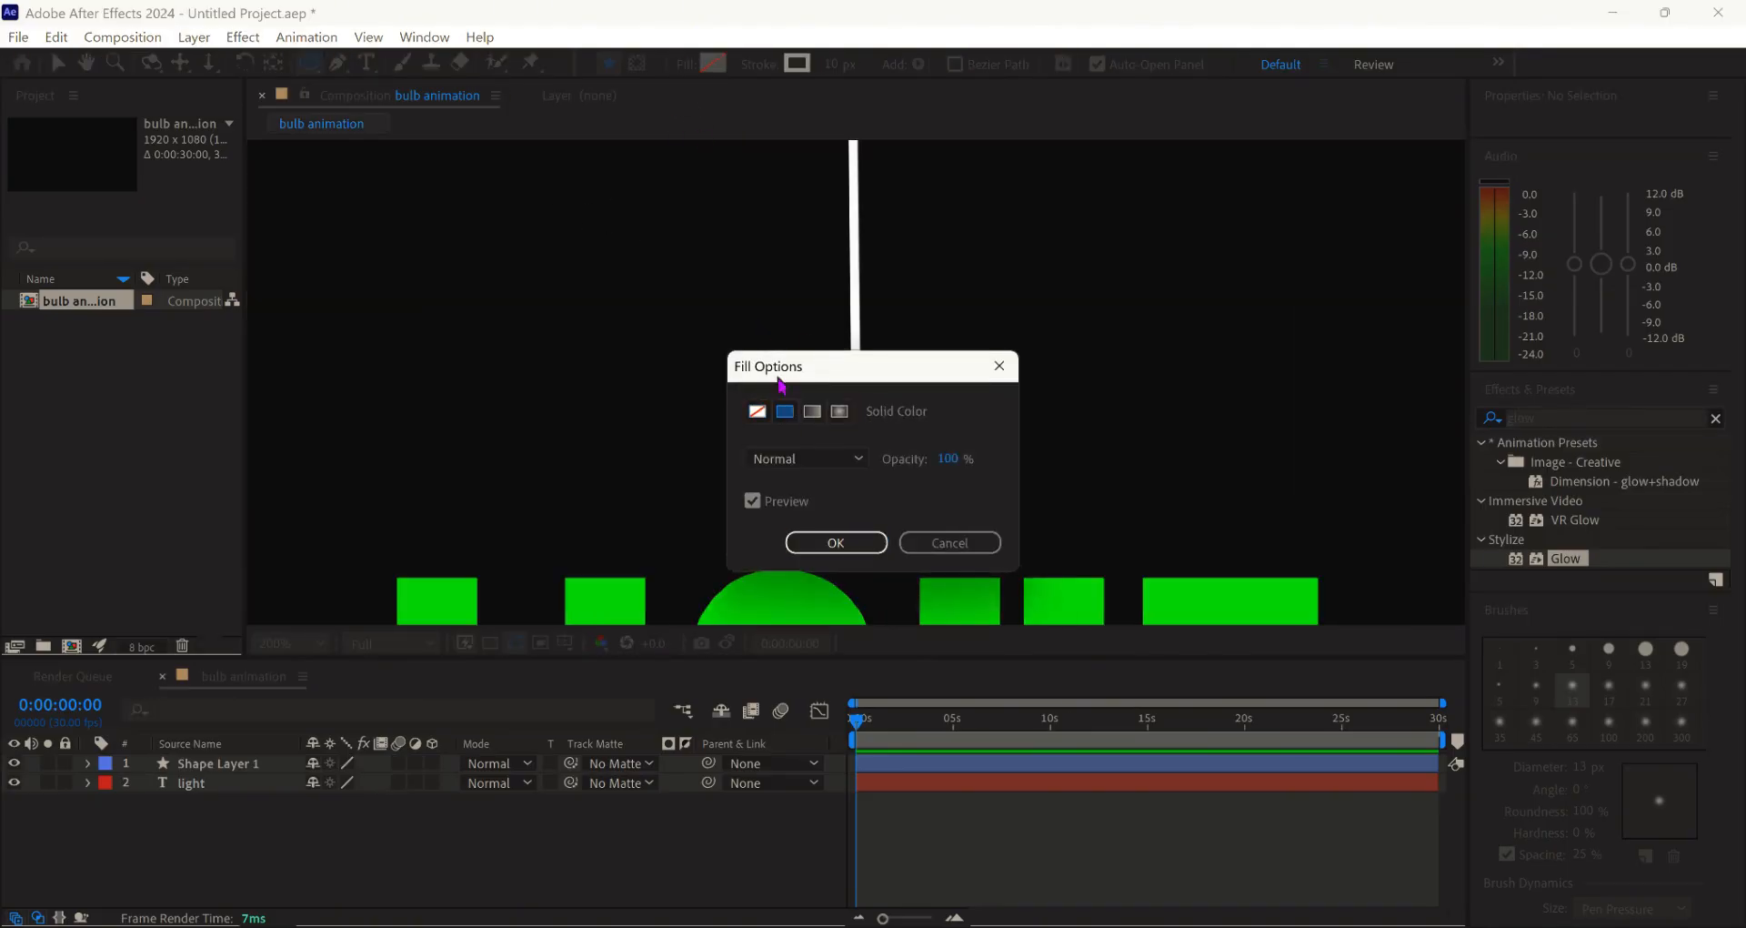
pyautogui.click(830, 543)
pyautogui.moveTo(837, 405); pyautogui.dragTo(901, 467)
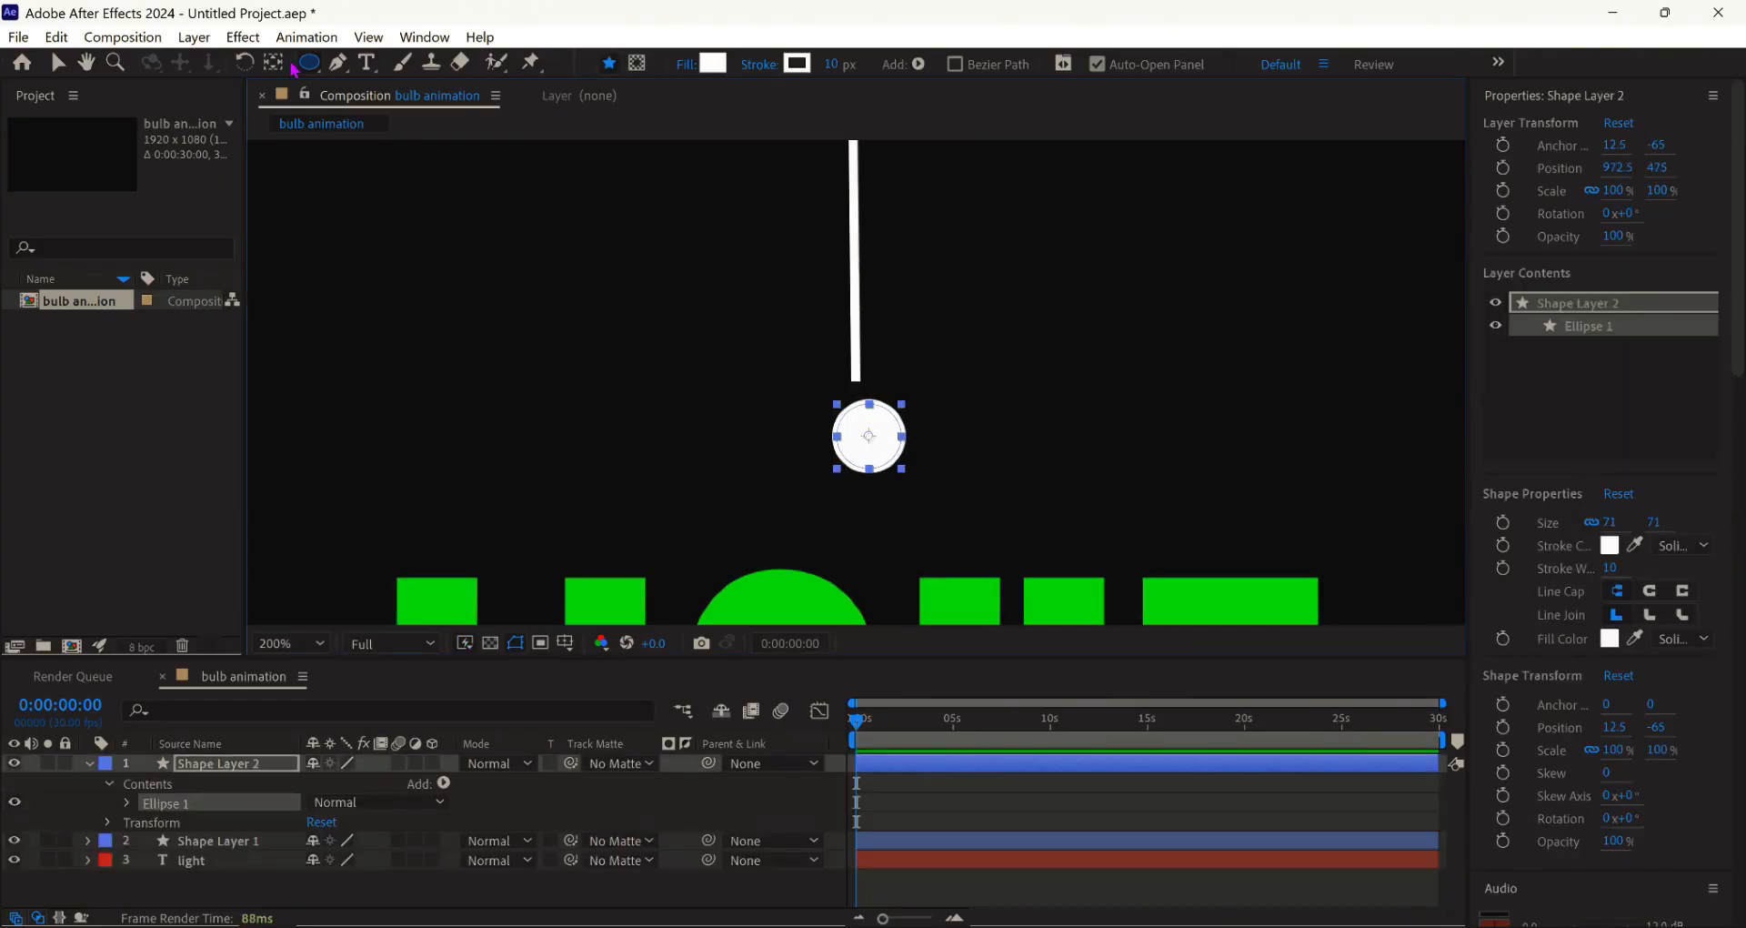
# - Center the bulb layer's anchor point on the circle
pyautogui.click(57, 62)
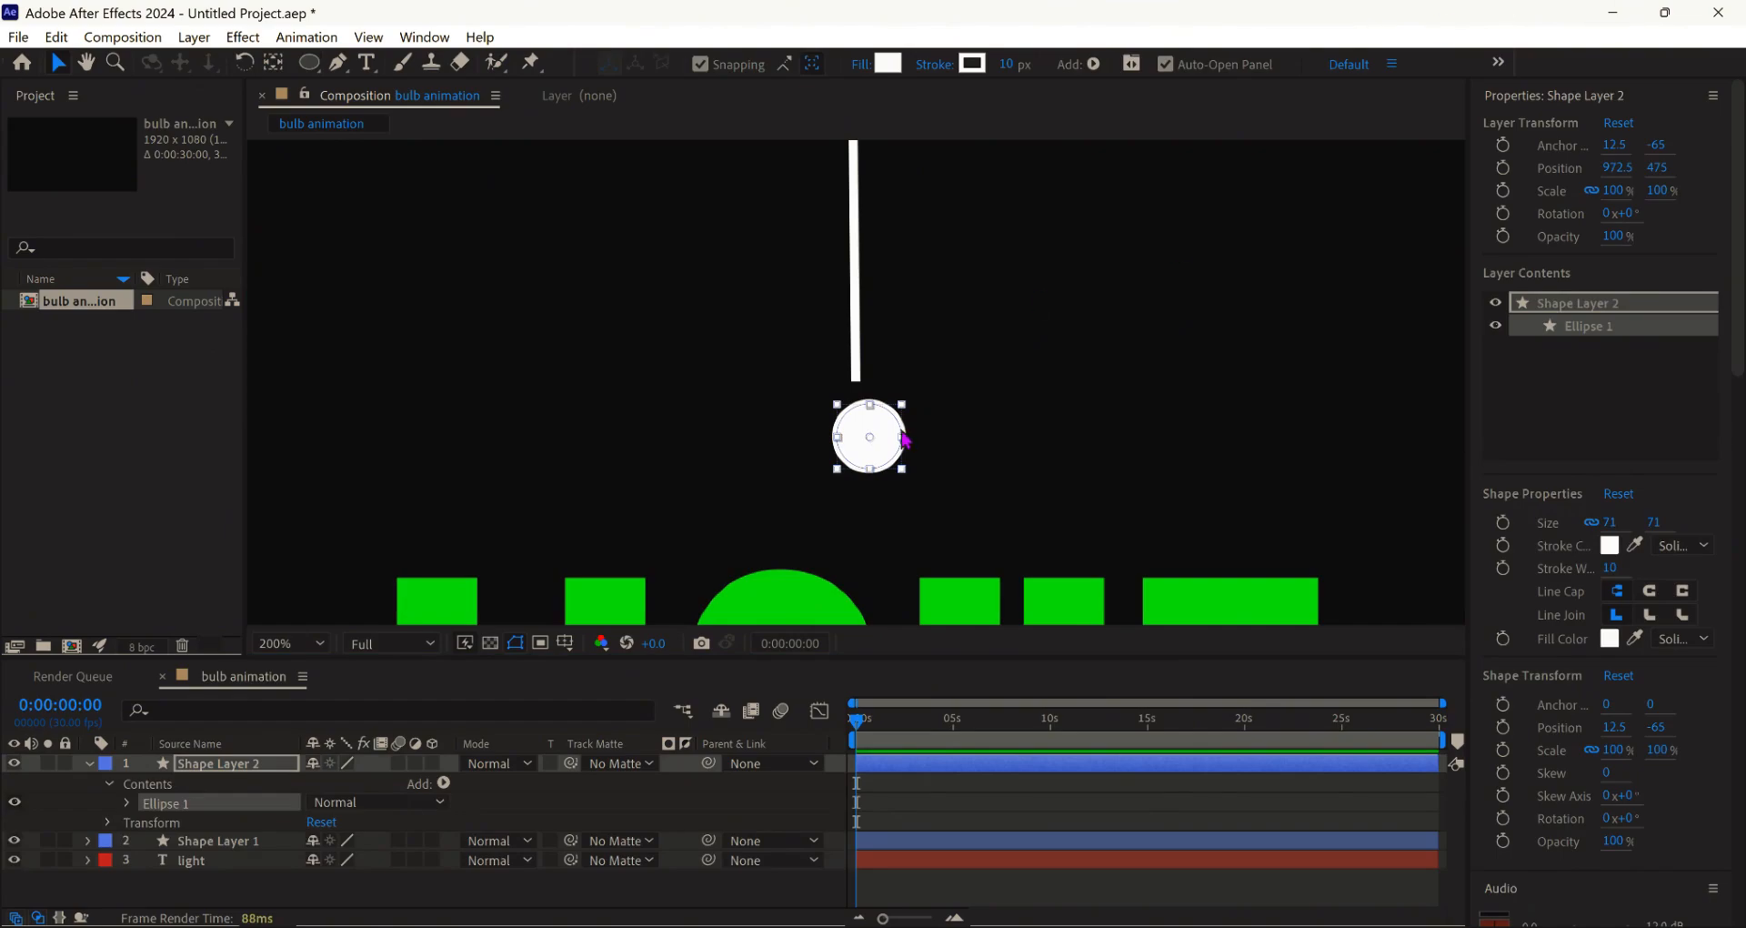
pyautogui.doubleClick(274, 65)
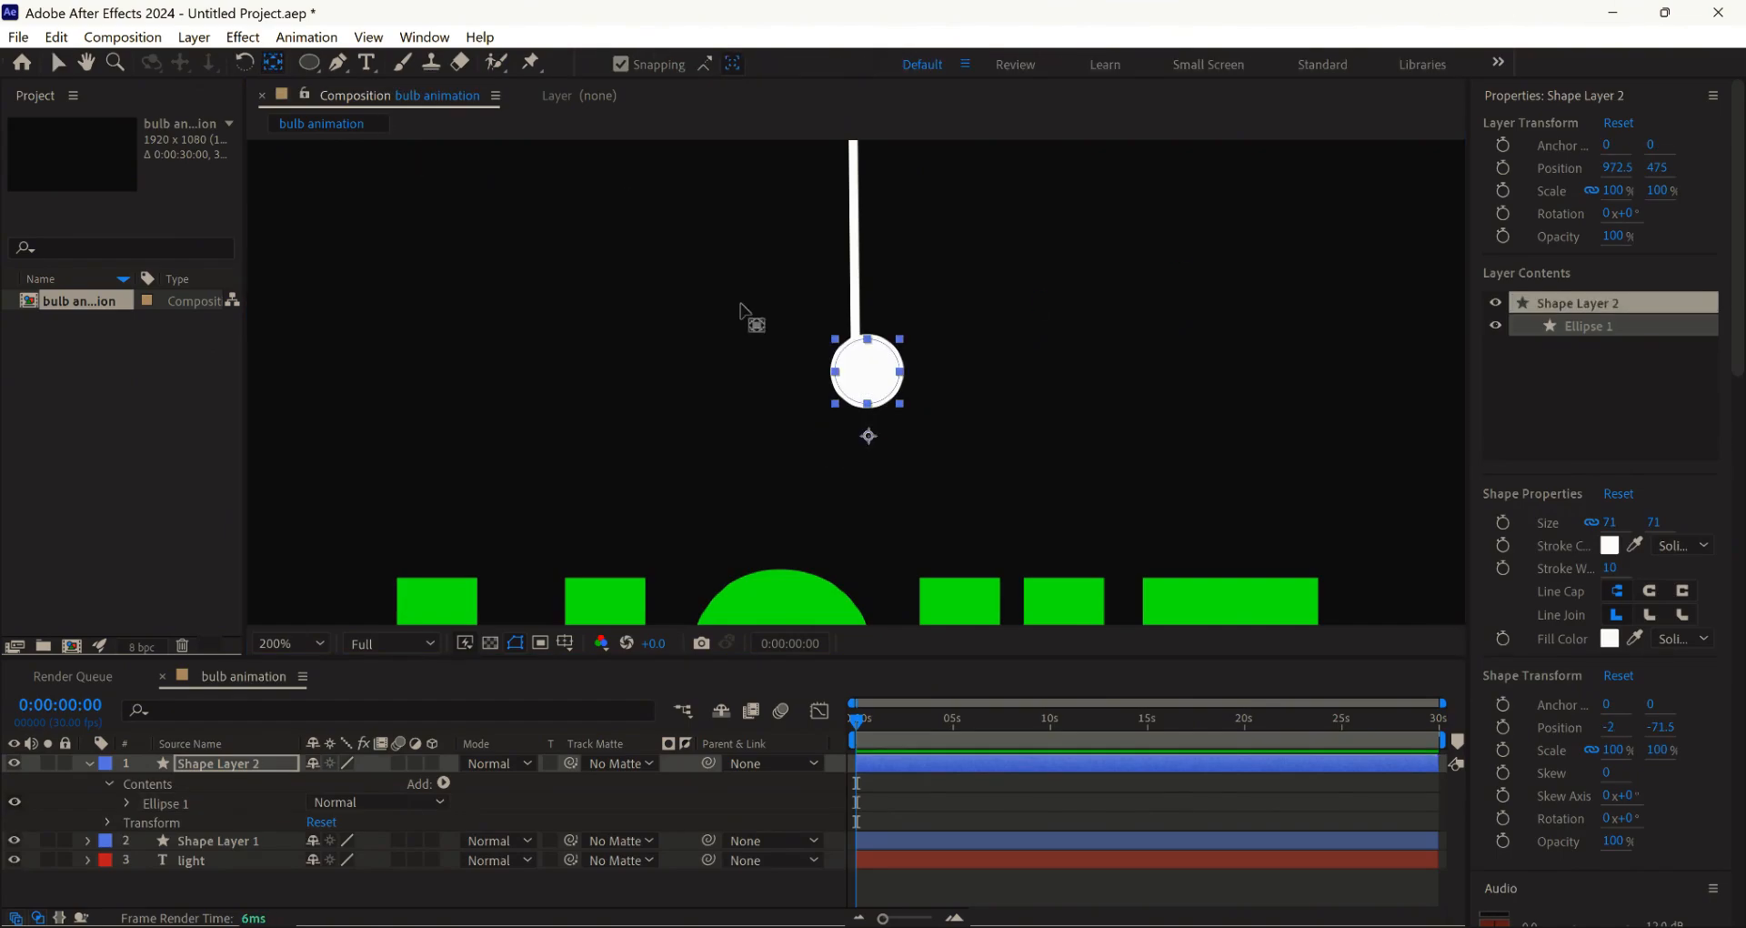
pyautogui.moveTo(869, 436); pyautogui.dragTo(867, 371)
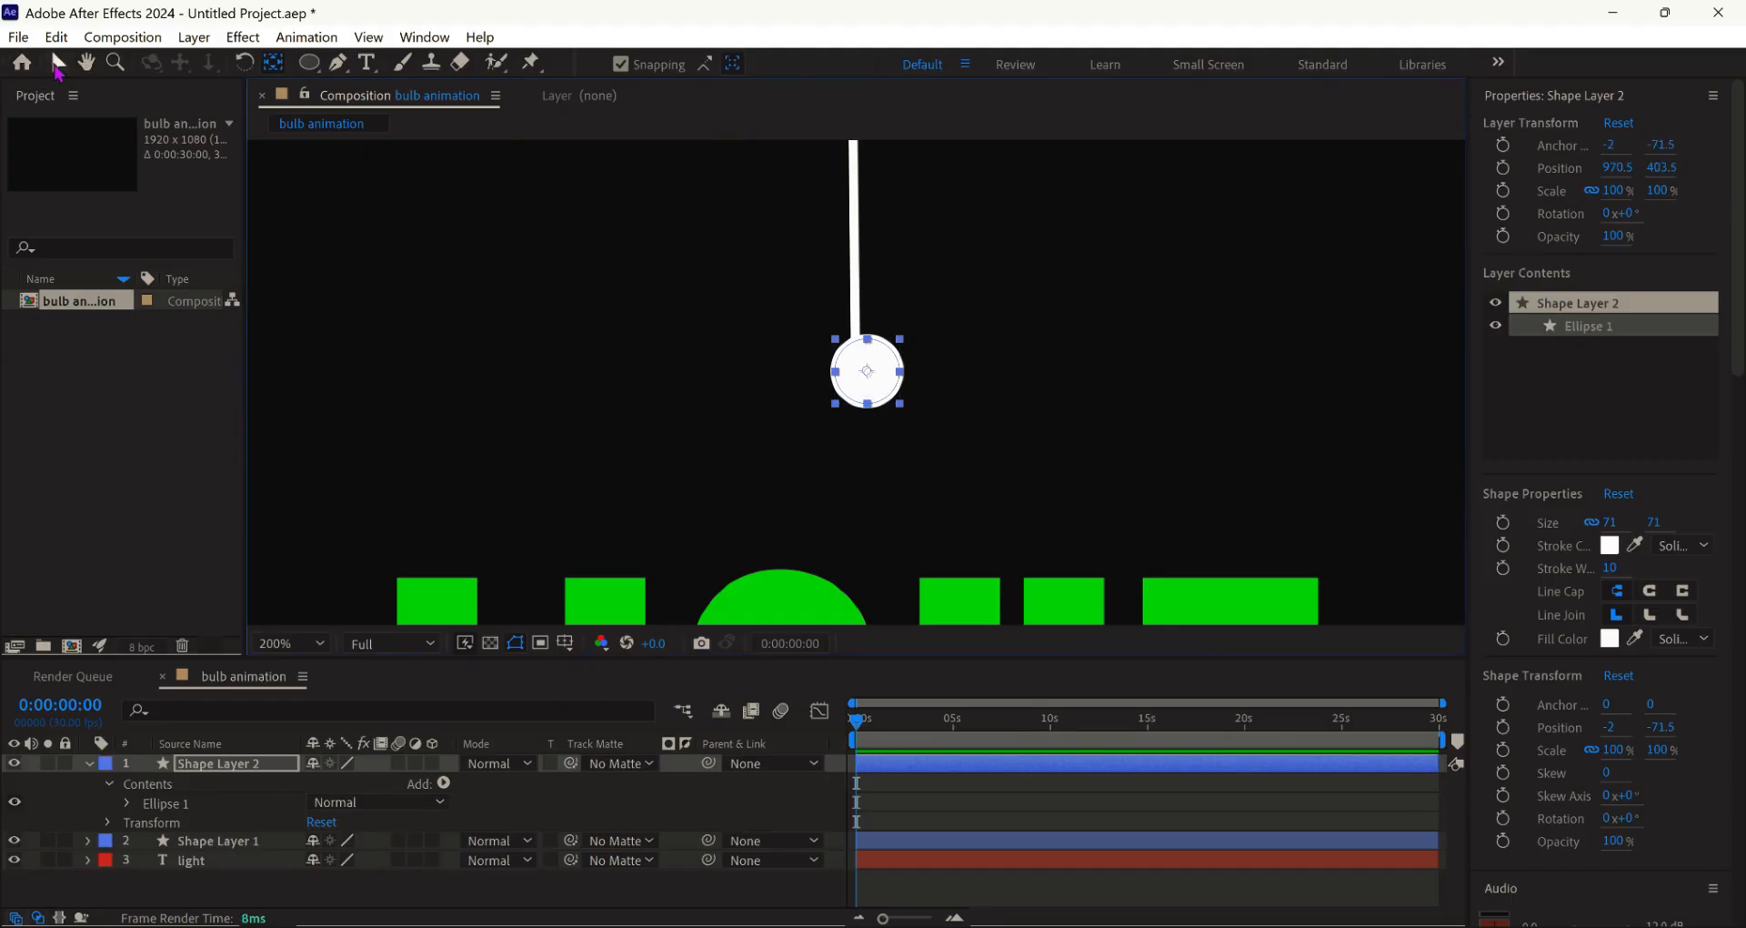
# - Position the bulb circle at the cord's lower end
pyautogui.click(57, 63)
pyautogui.moveTo(885, 374); pyautogui.dragTo(861, 396)
pyautogui.scroll(3, 855, 396)
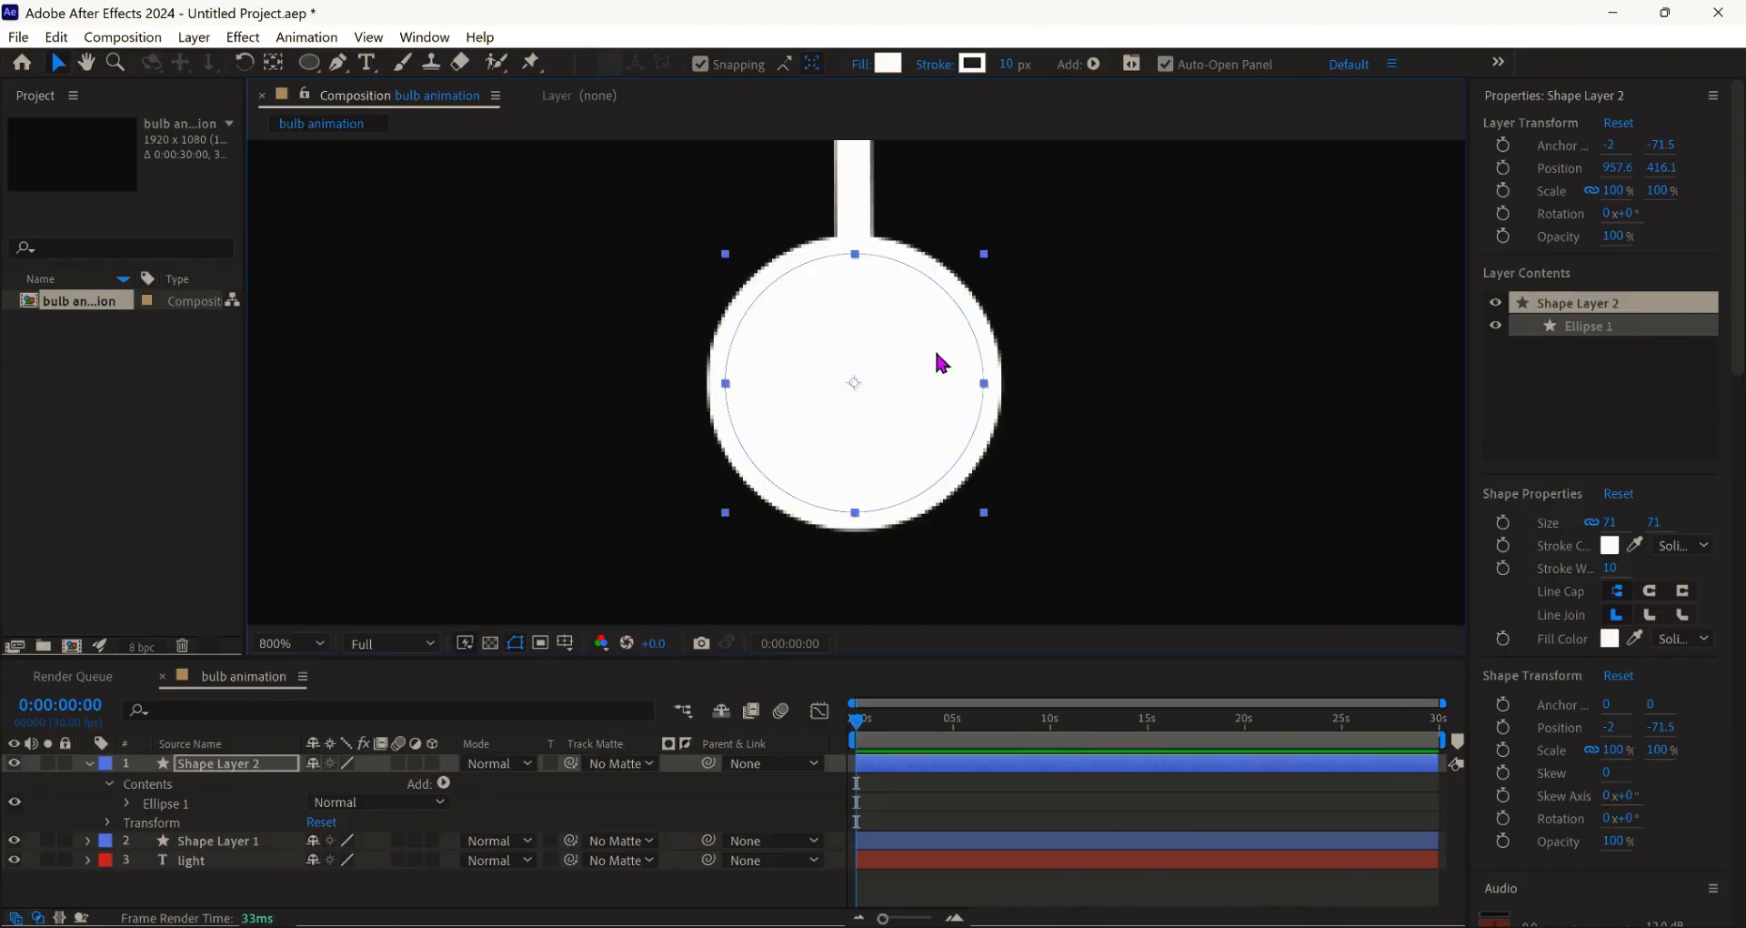
pyautogui.moveTo(898, 329); pyautogui.dragTo(865, 428)
pyautogui.scroll(-3, 898, 464)
pyautogui.hotkey('ctrl', 'z')
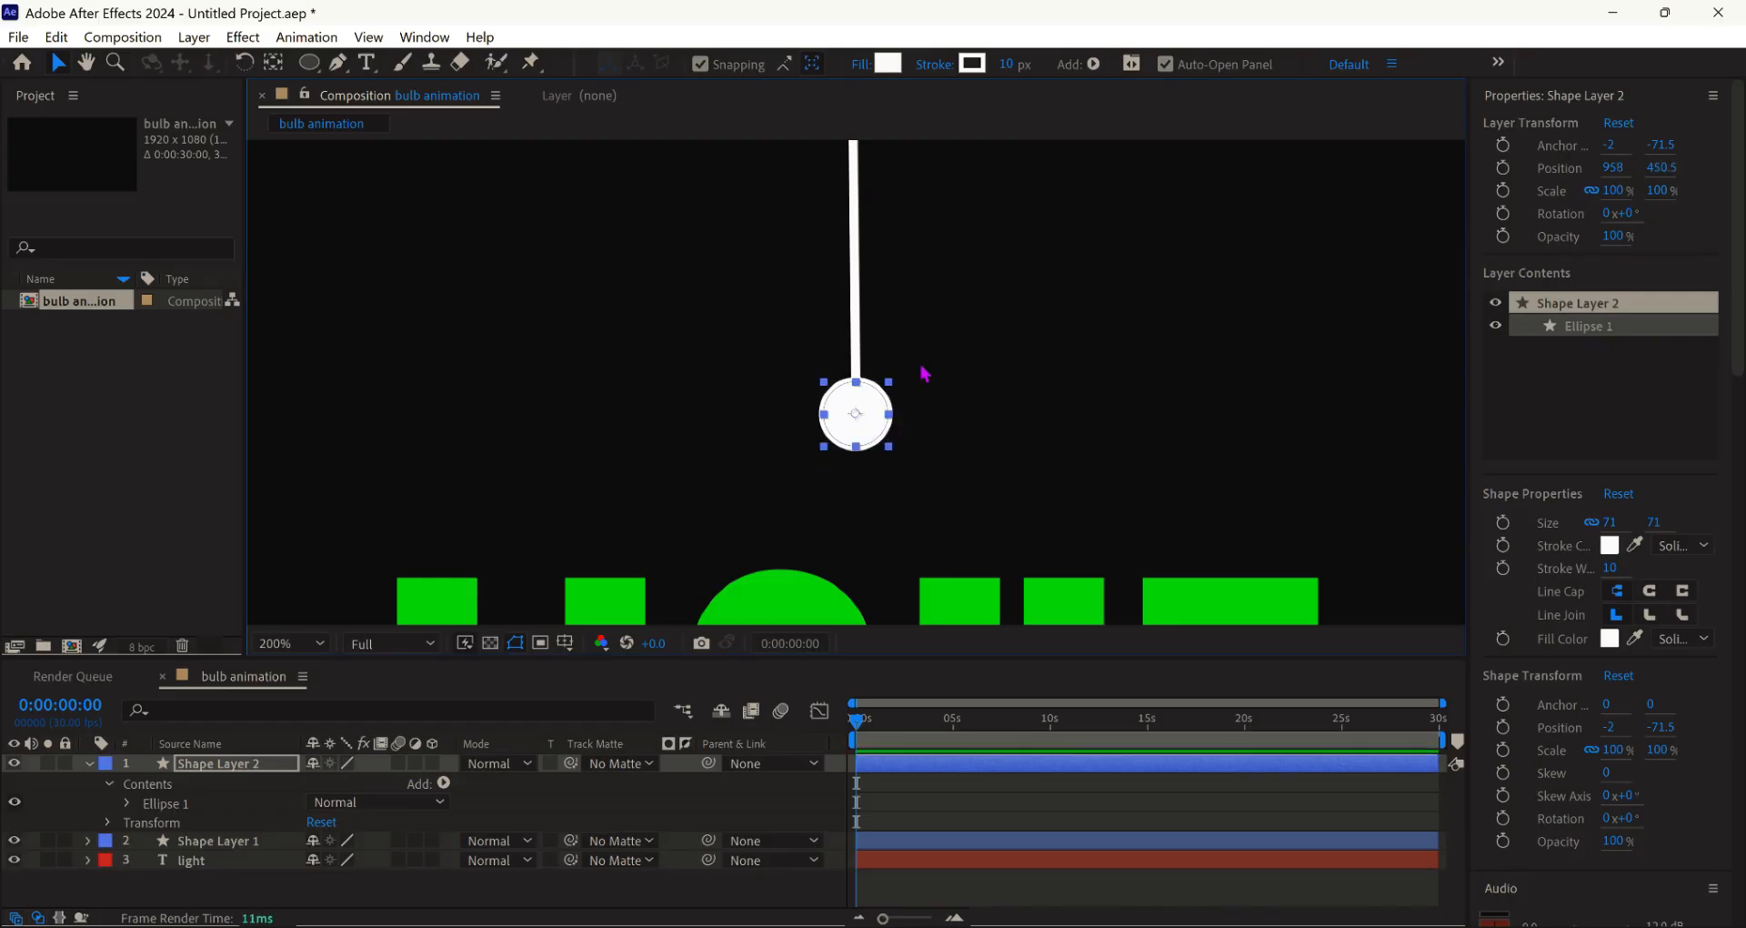
pyautogui.click(803, 304)
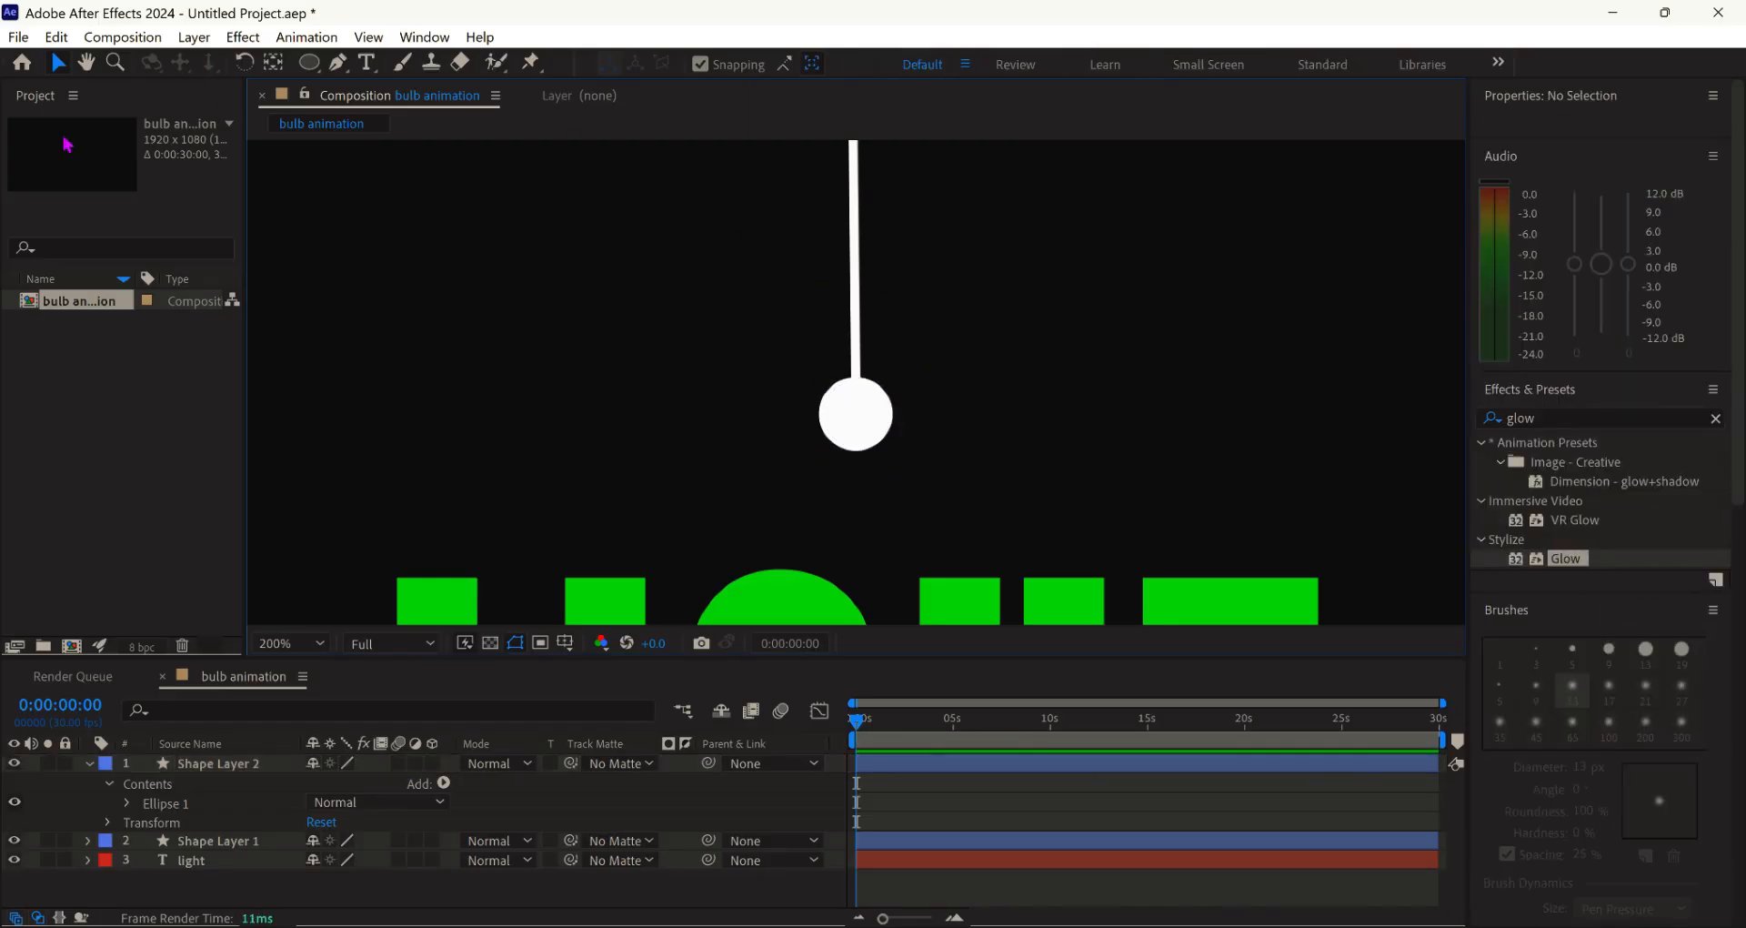
# - Parent the bulb layer, Shape Layer 2, to the cord layer, Shape Layer 1
pyautogui.click(88, 765)
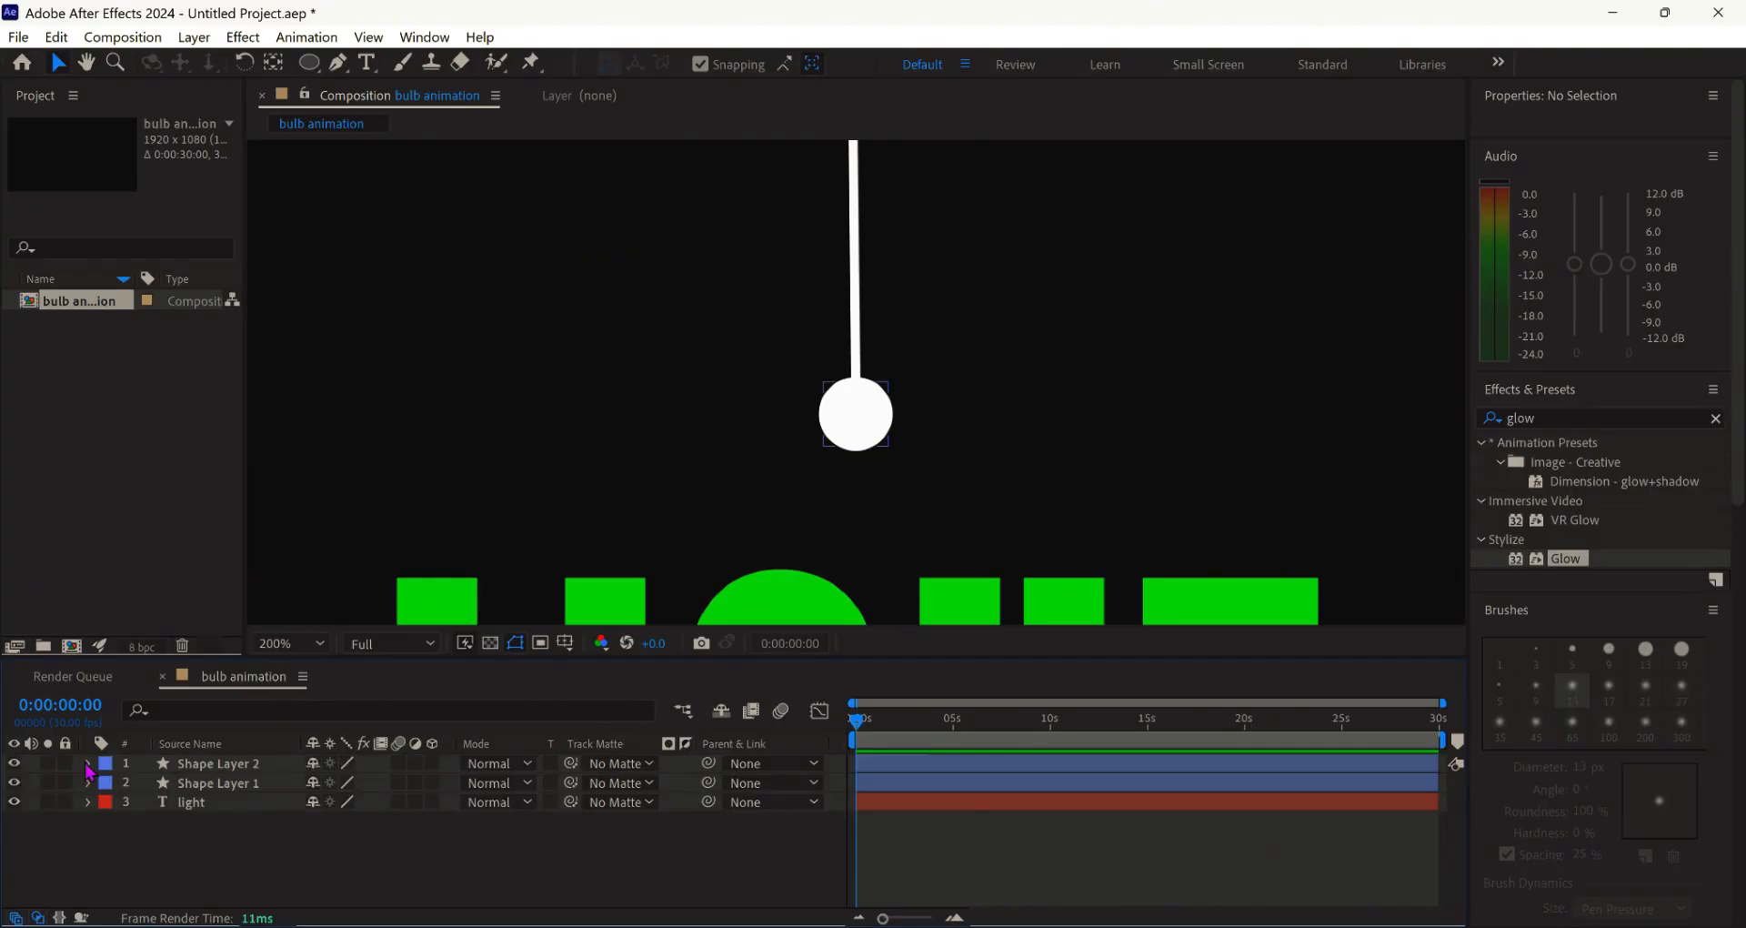
pyautogui.scroll(-1, 798, 443)
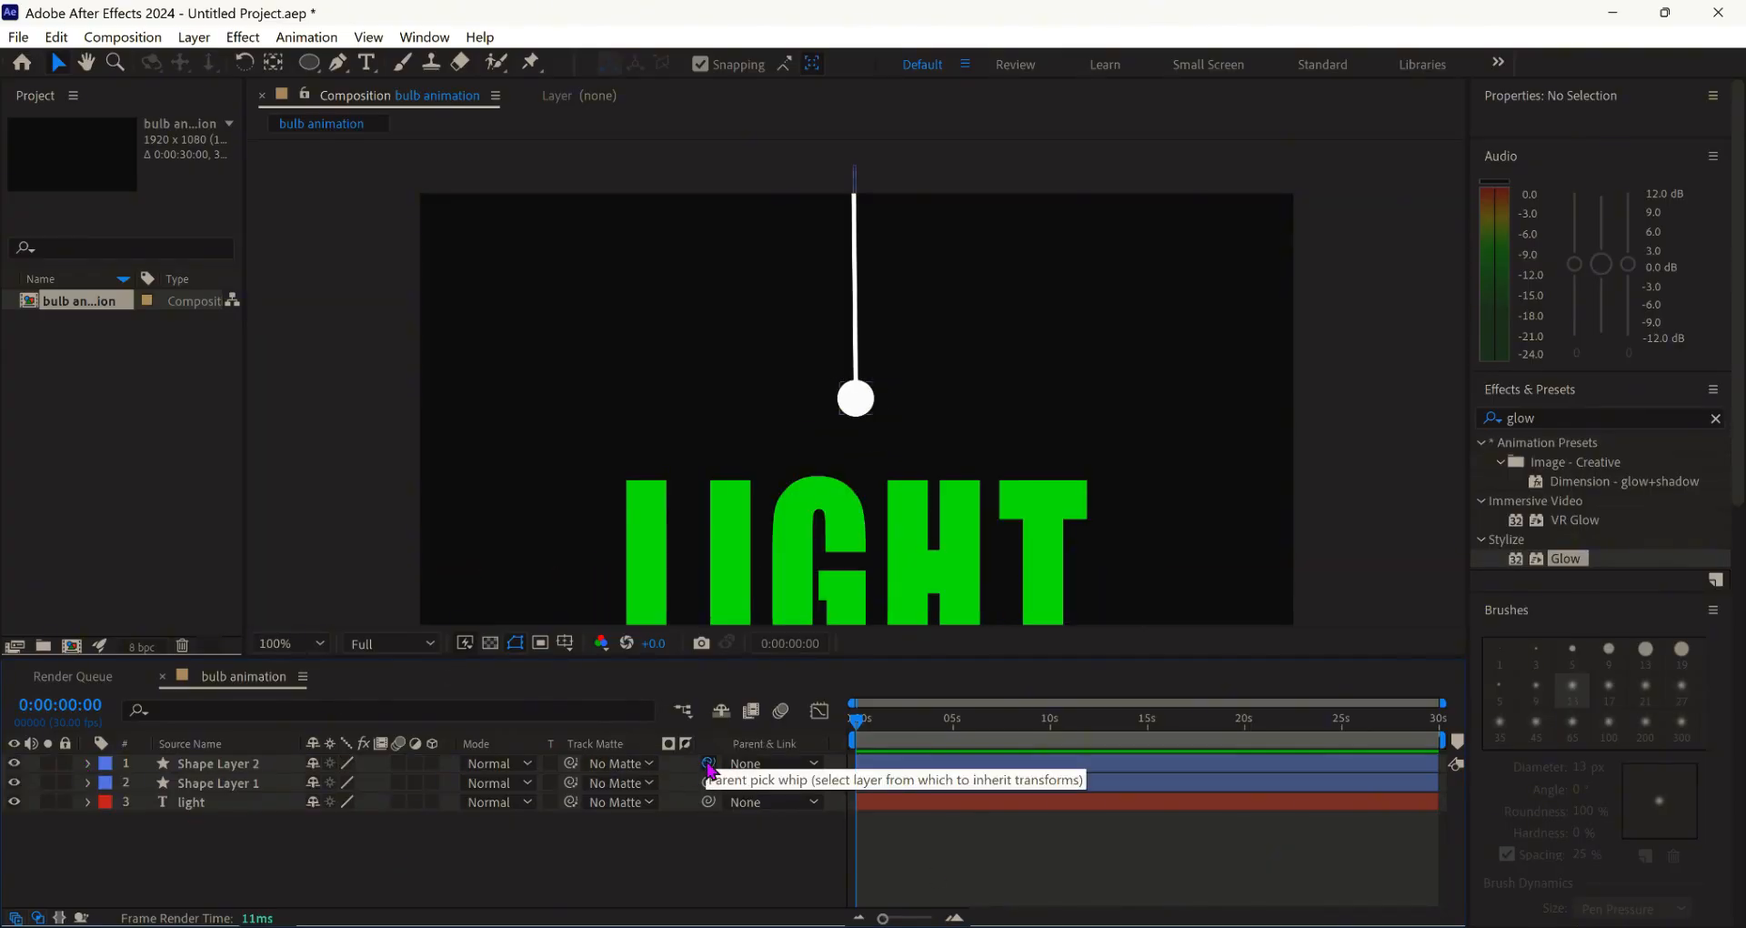
pyautogui.click(876, 404)
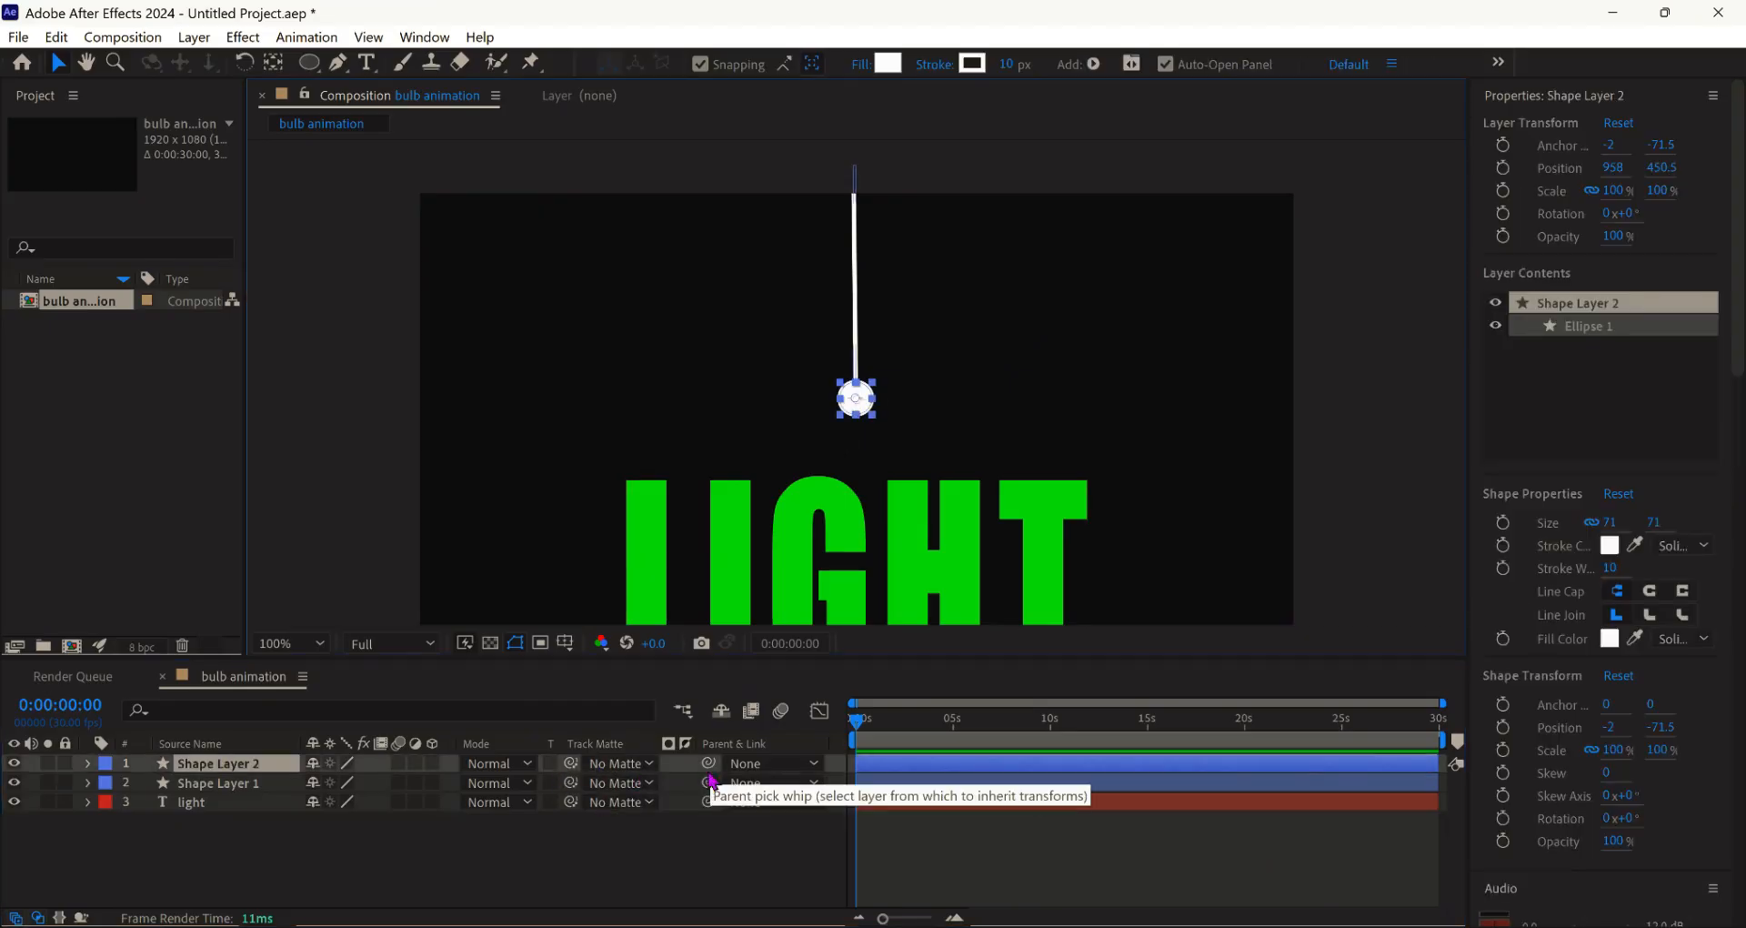
pyautogui.moveTo(708, 762); pyautogui.dragTo(251, 793)
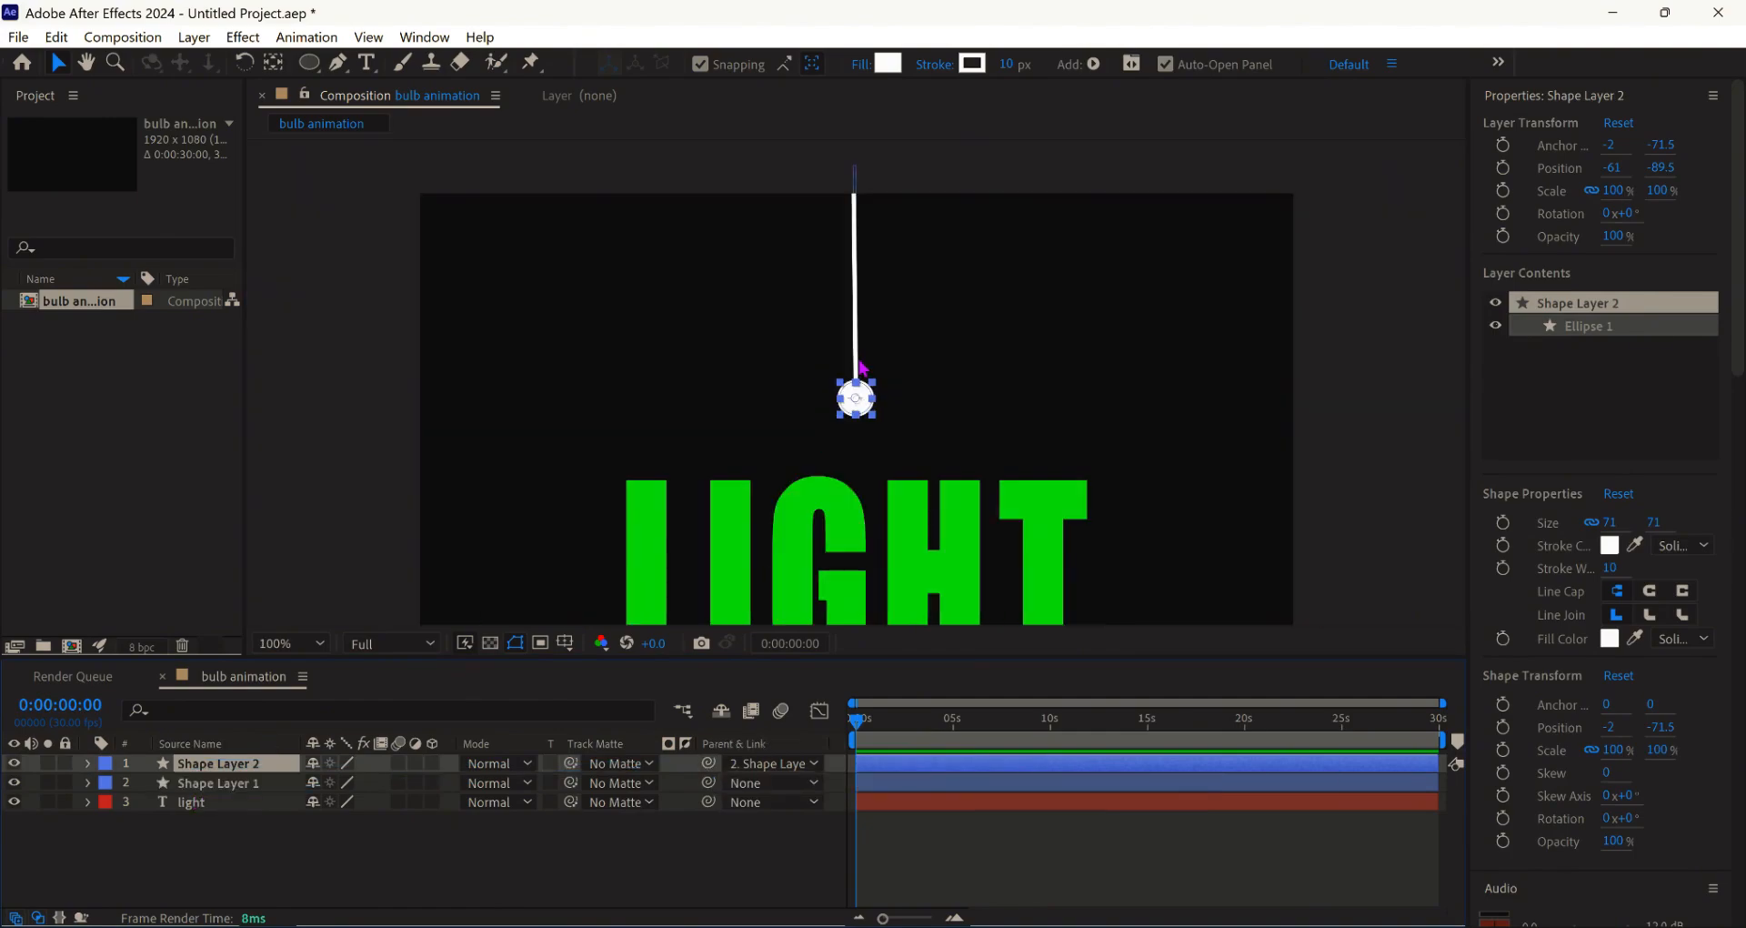
# - Move the cord layer's anchor point up to the top end of the line
pyautogui.click(259, 783)
pyautogui.click(273, 62)
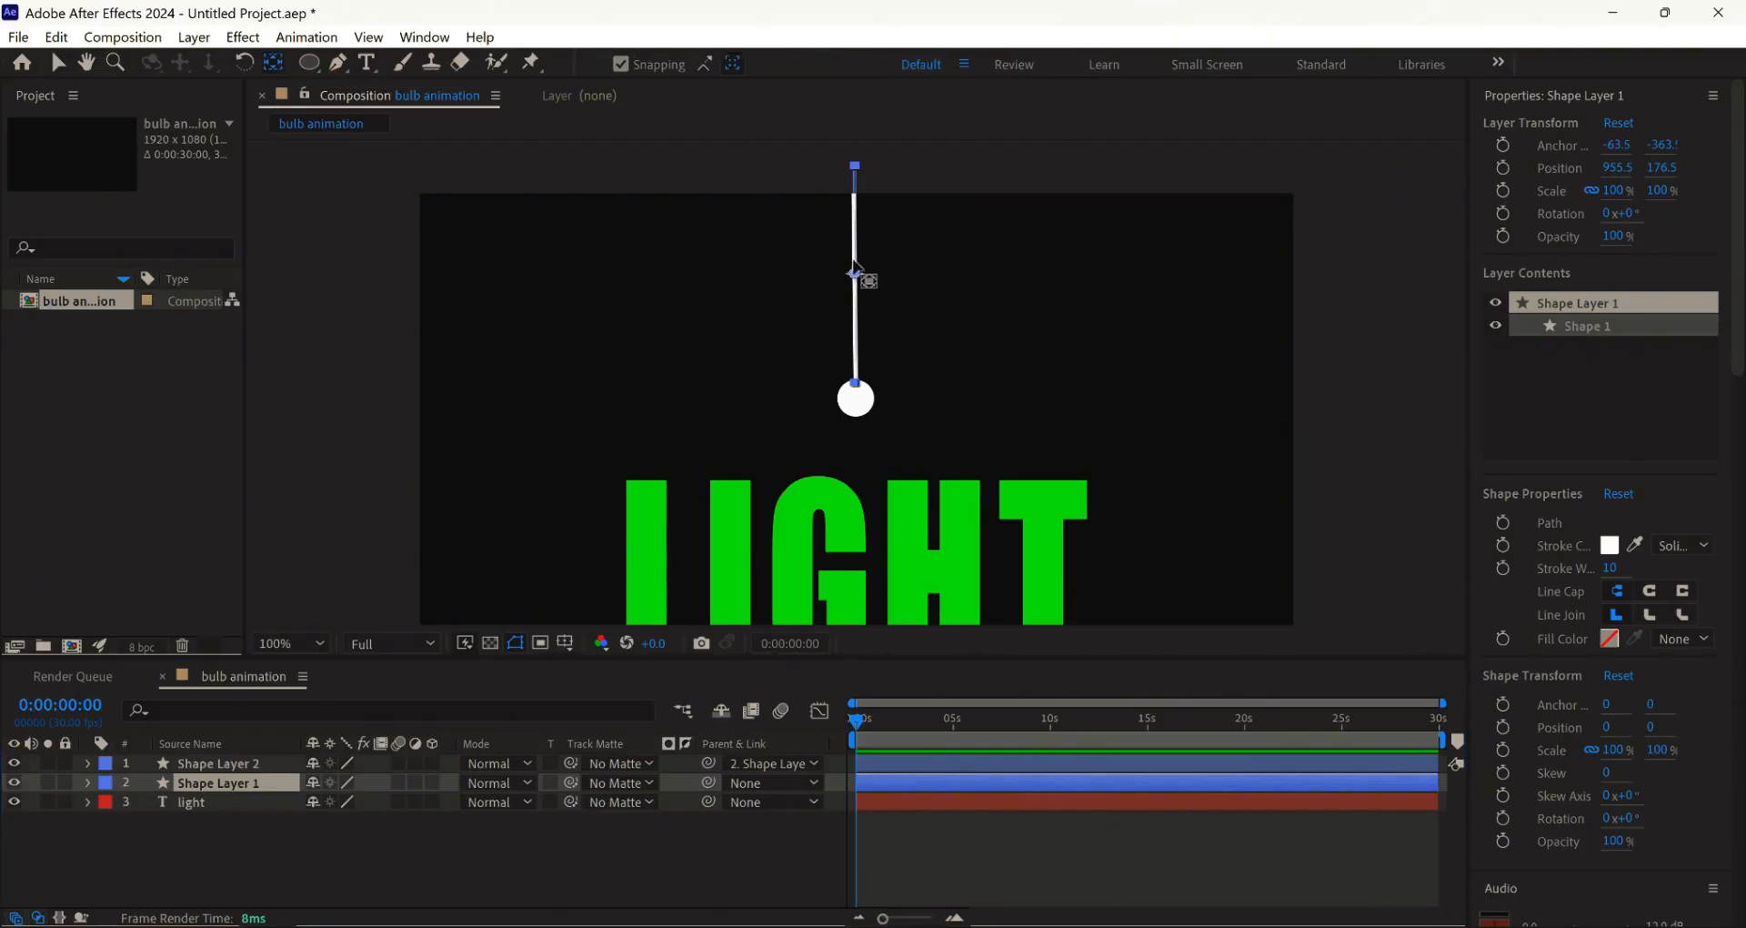
pyautogui.moveTo(855, 273); pyautogui.dragTo(853, 165)
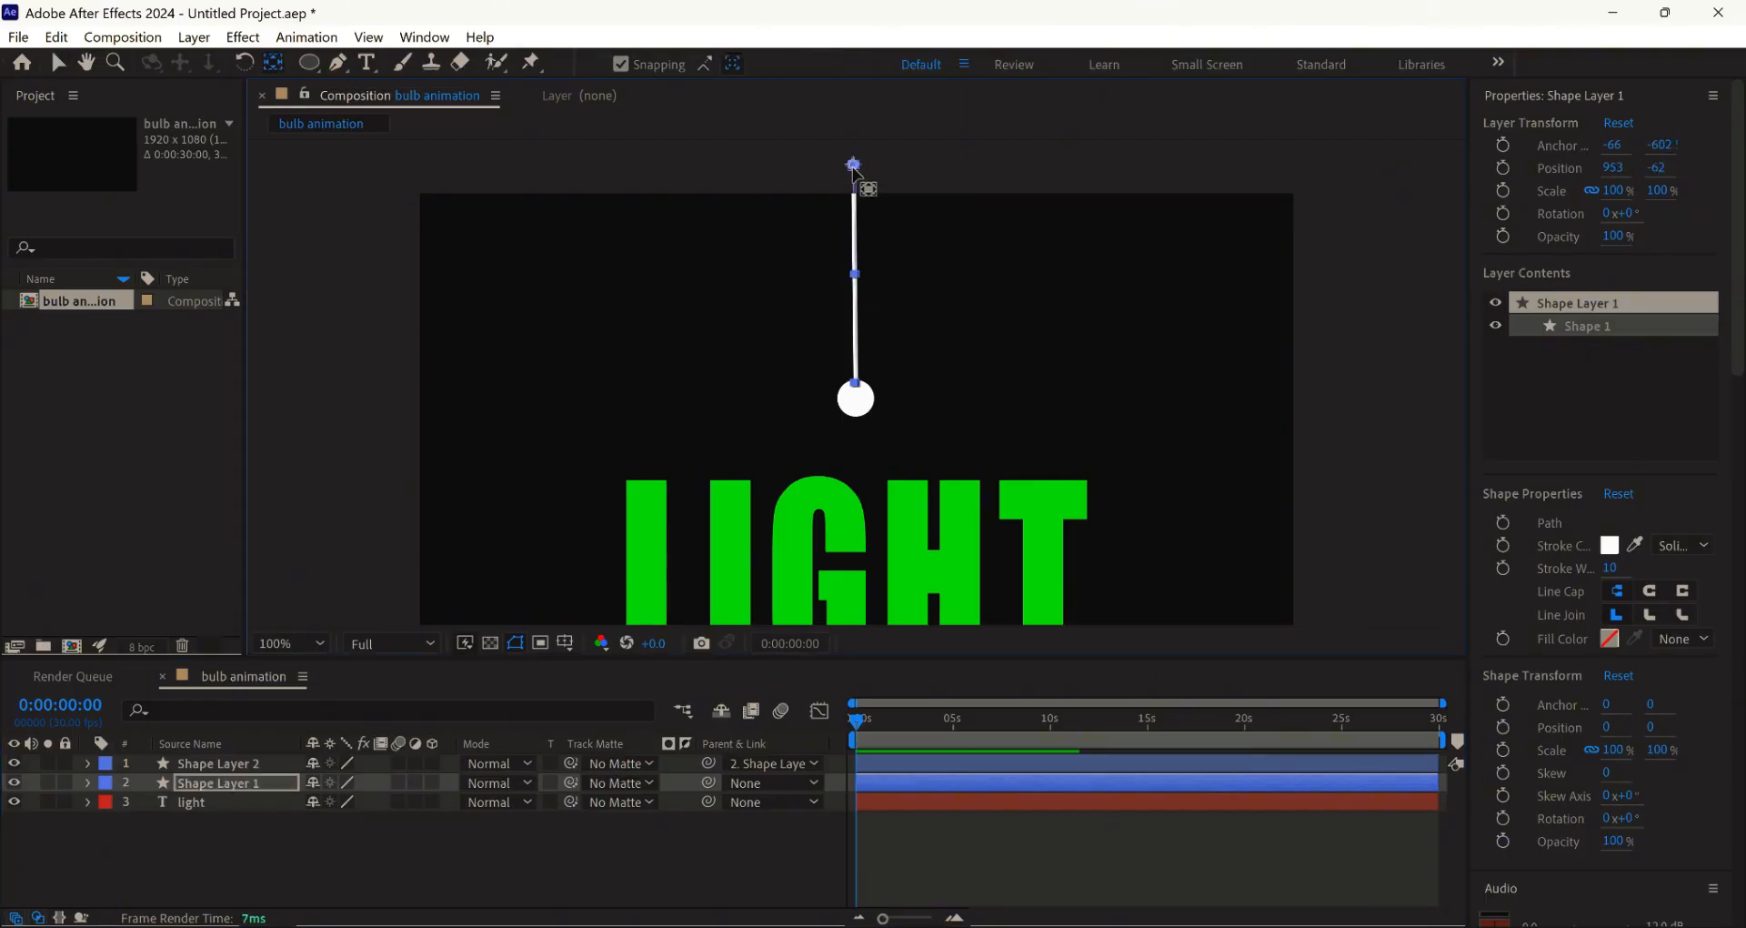
pyautogui.click(359, 855)
pyautogui.click(239, 785)
# - Set the cord's rotation to 80° and keyframe it at 0 s
pyautogui.press('r')
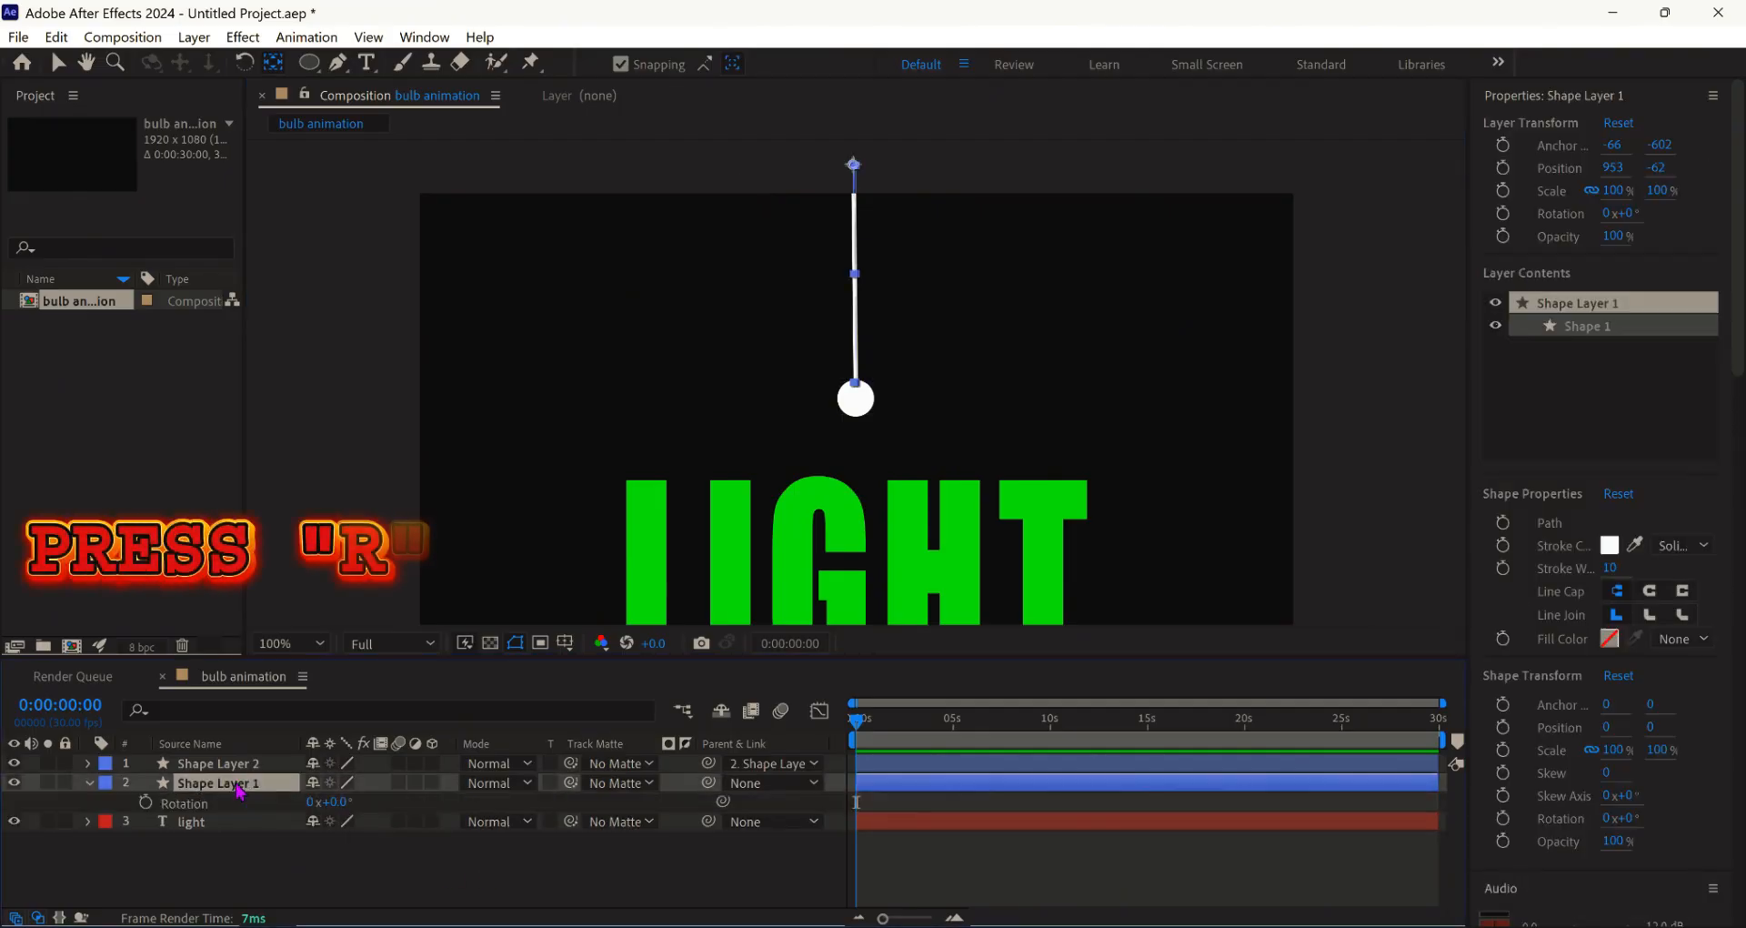
pyautogui.moveTo(336, 802); pyautogui.dragTo(433, 803)
pyautogui.click(344, 802)
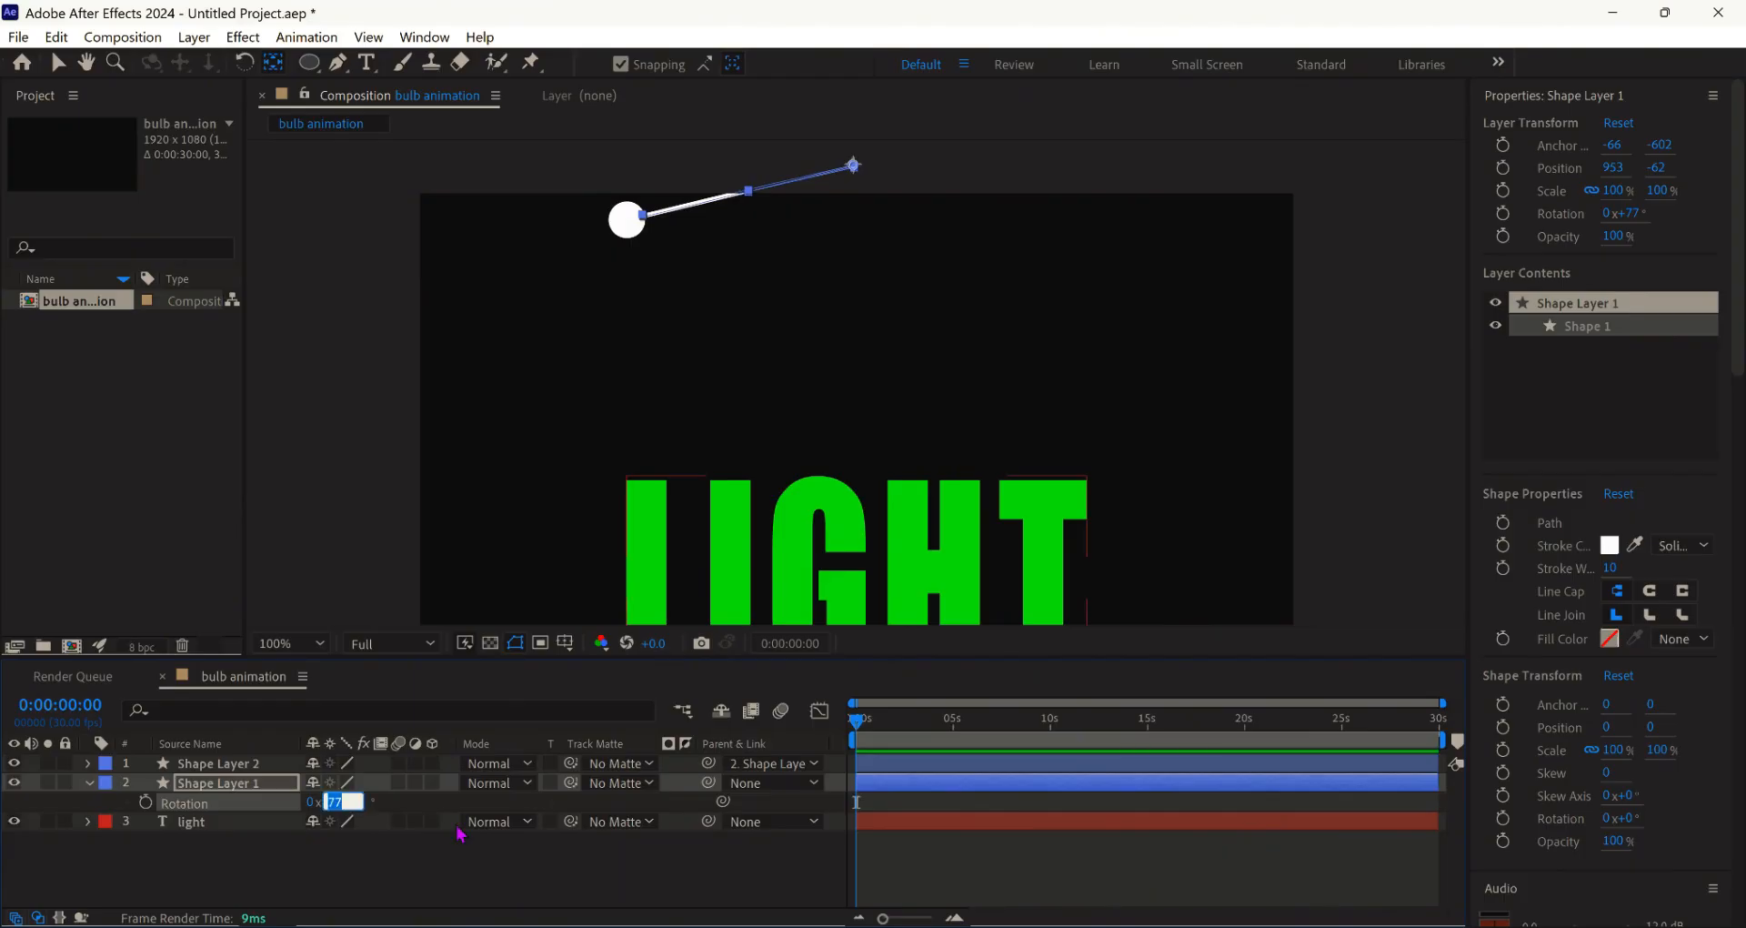
pyautogui.write('80')
pyautogui.press('Return')
pyautogui.click(146, 803)
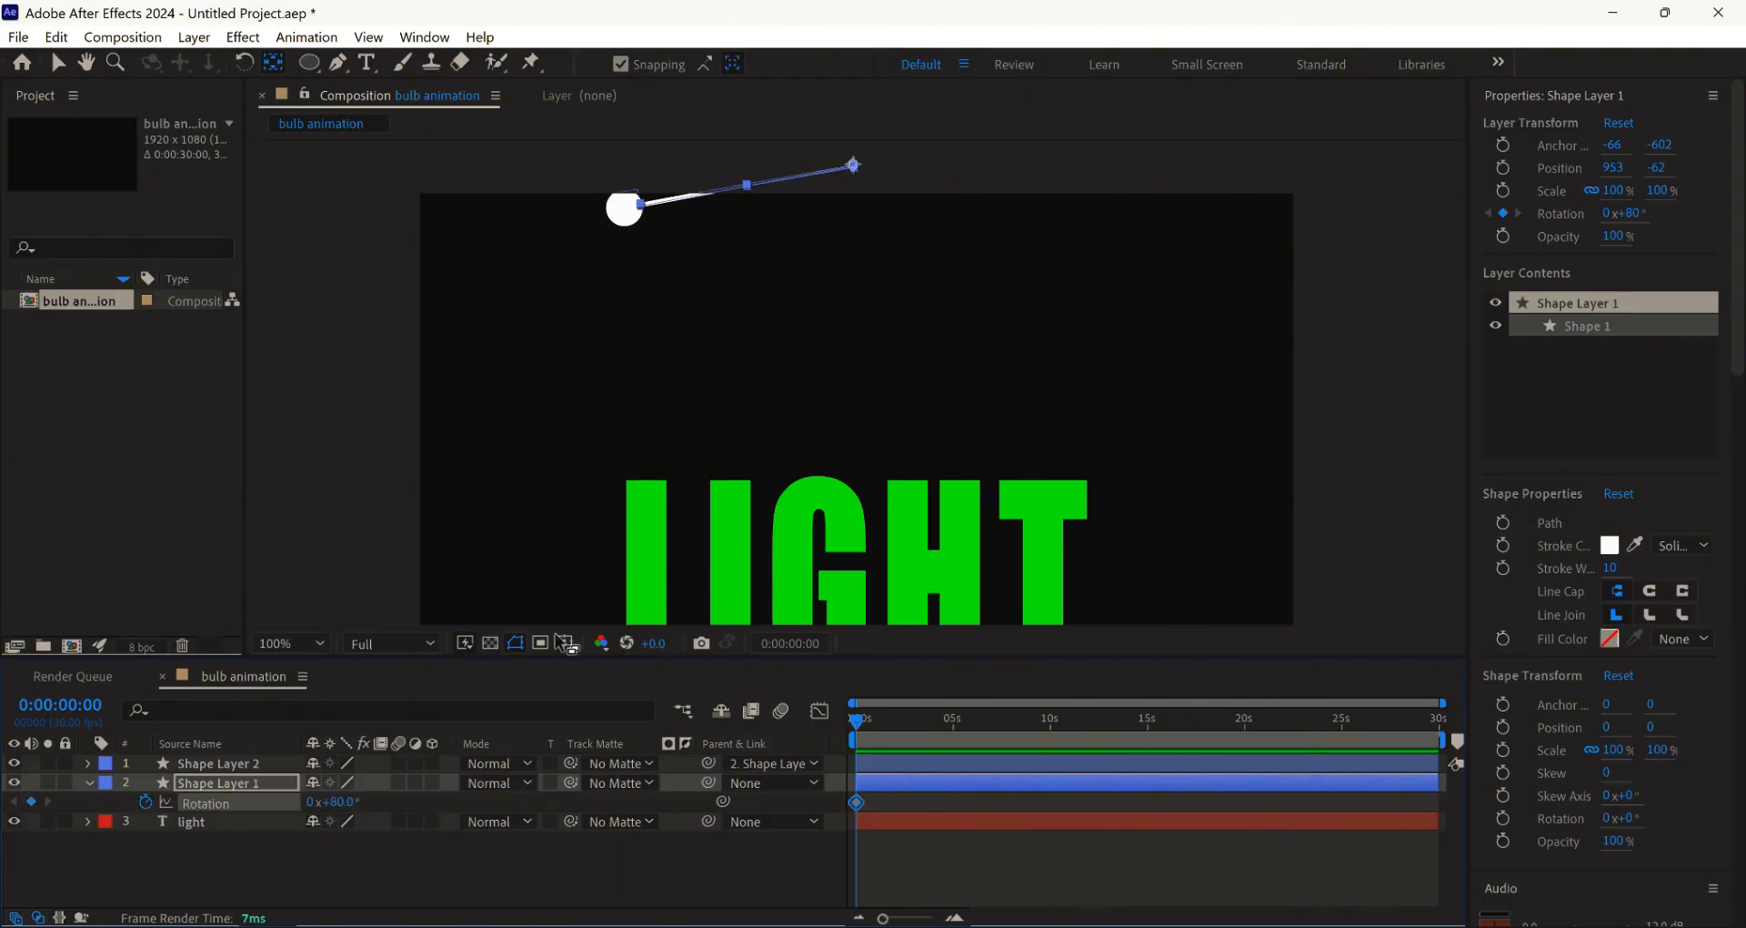
# - Add rotation keyframes of -80° at 1 s and 70° at 2 s
pyautogui.click(955, 918)
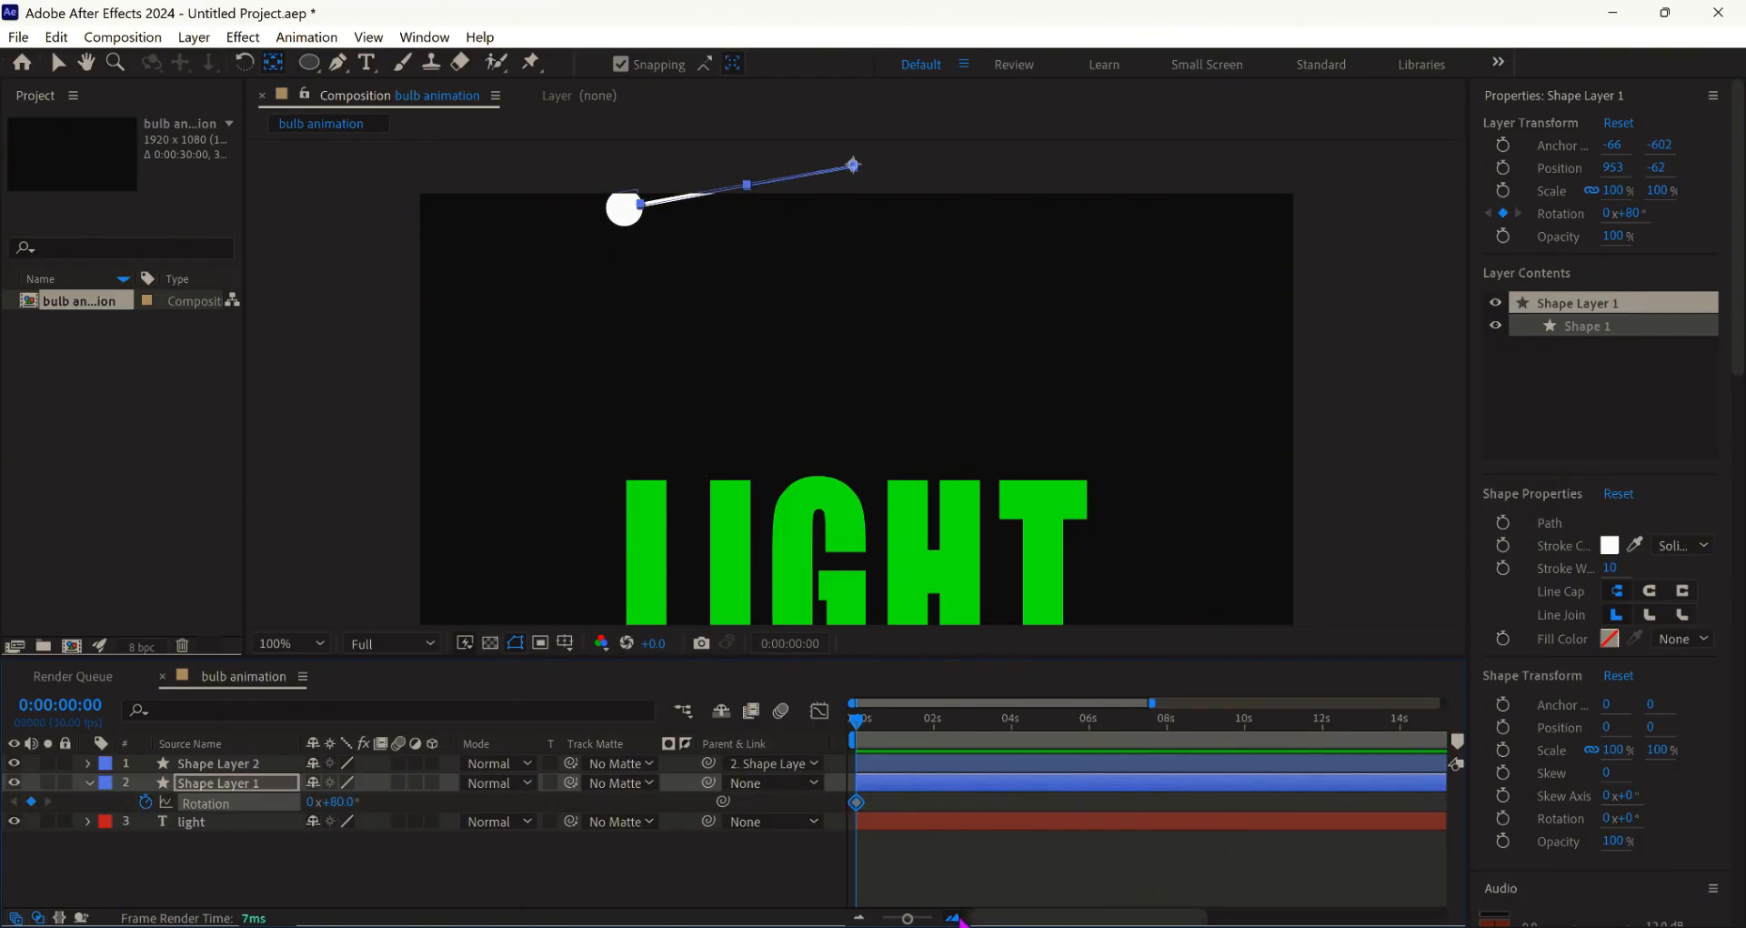
pyautogui.click(955, 918)
pyautogui.moveTo(859, 721); pyautogui.dragTo(939, 764)
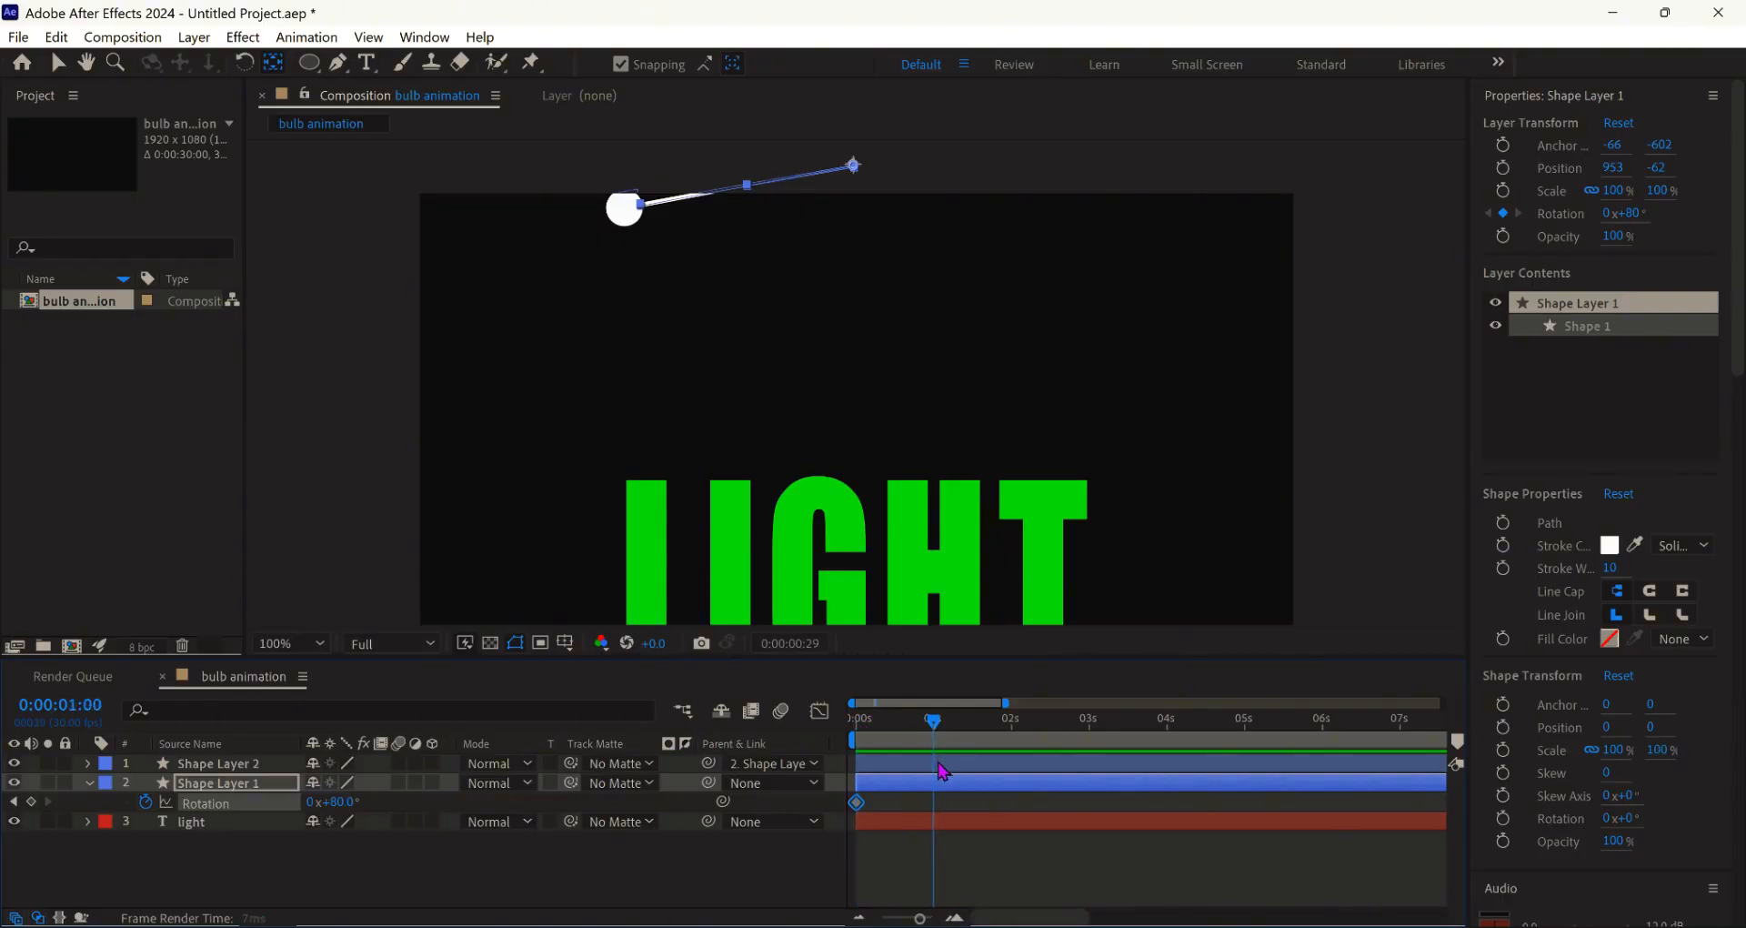
pyautogui.moveTo(332, 802); pyautogui.dragTo(173, 808)
pyautogui.click(332, 802)
pyautogui.write('-80')
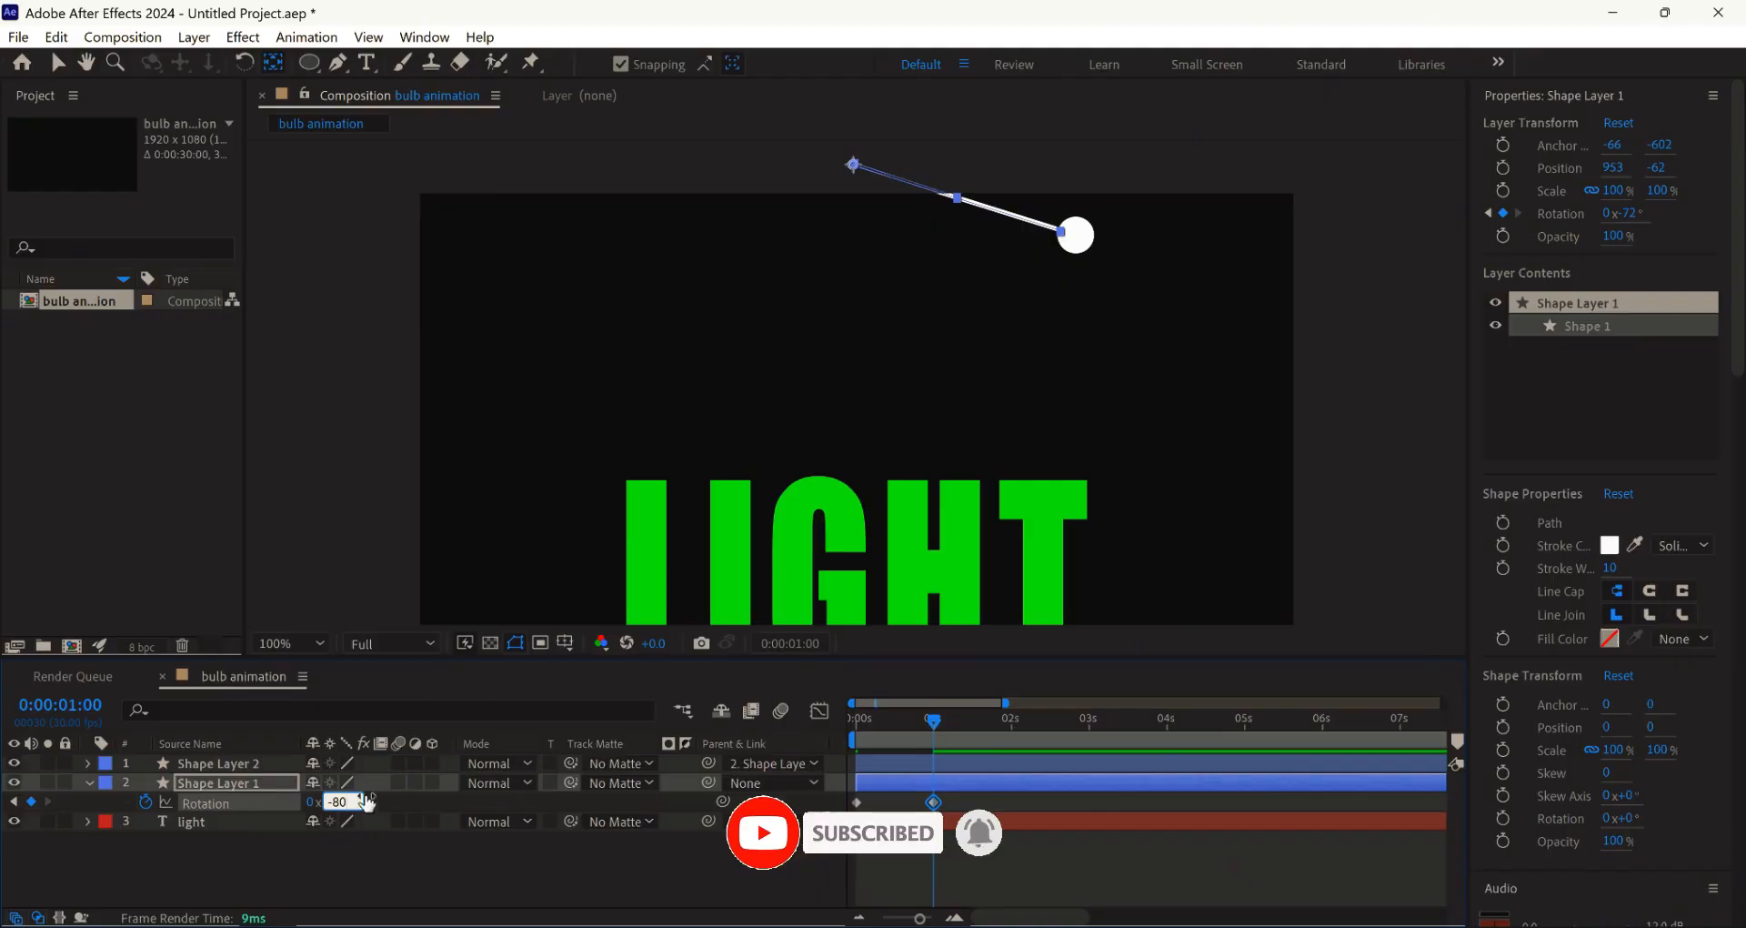
pyautogui.click(378, 841)
pyautogui.moveTo(934, 726); pyautogui.dragTo(1012, 753)
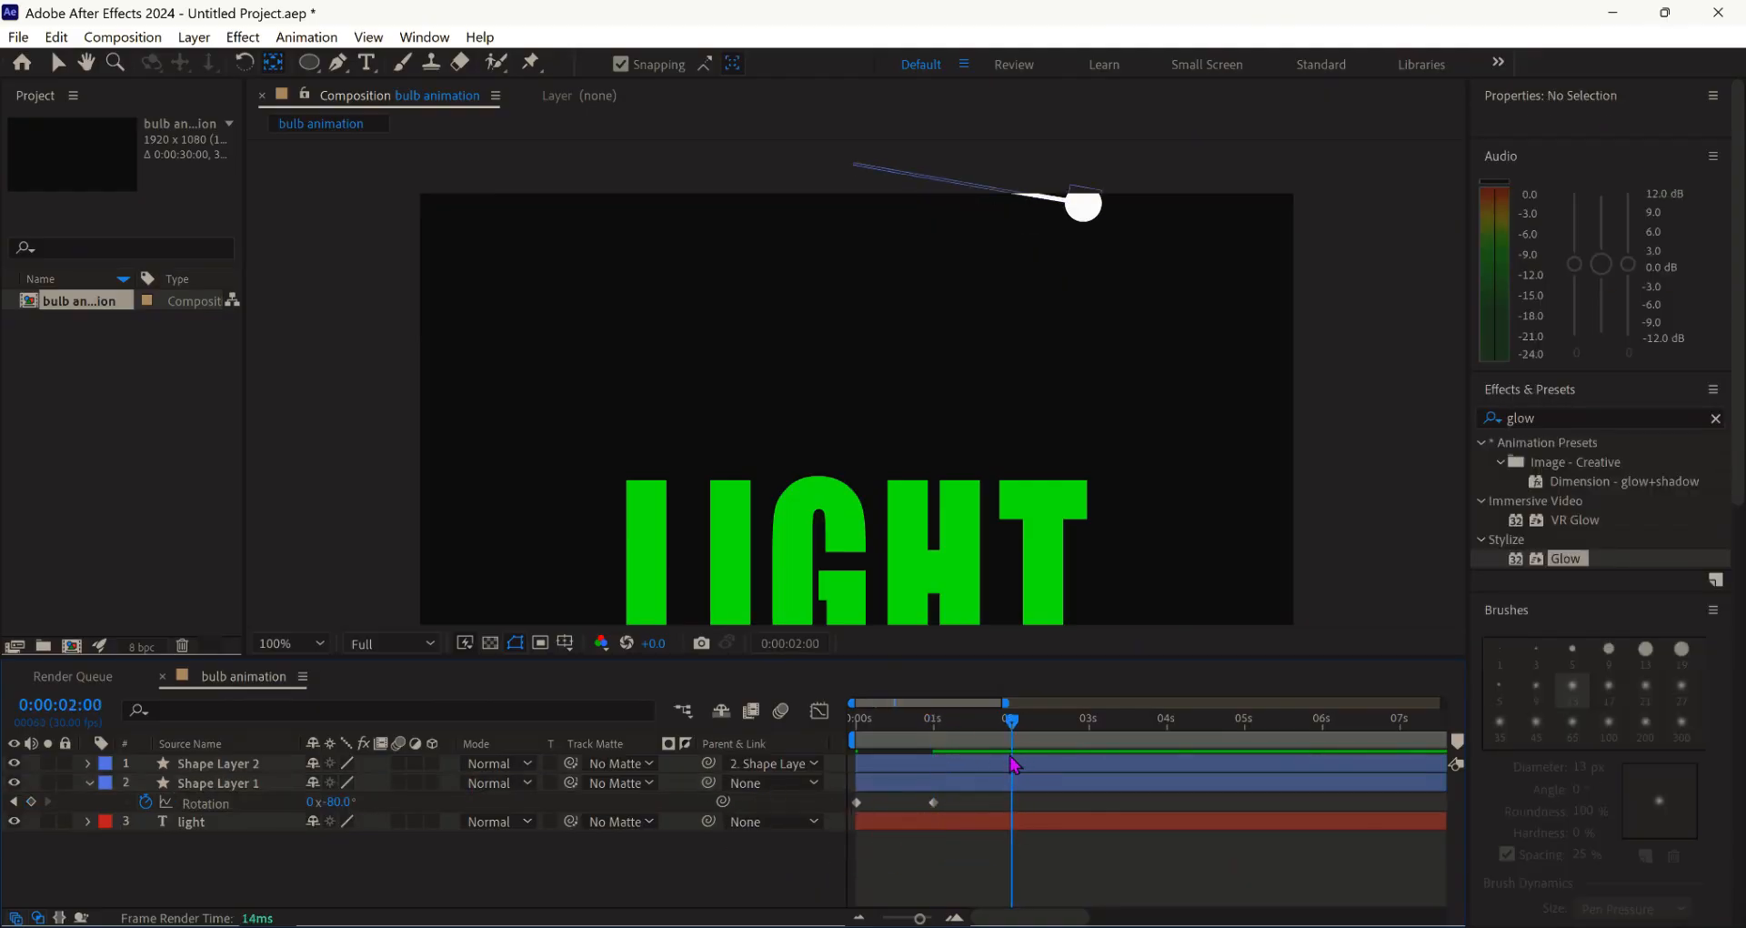
pyautogui.moveTo(330, 807); pyautogui.dragTo(401, 829)
pyautogui.click(336, 800)
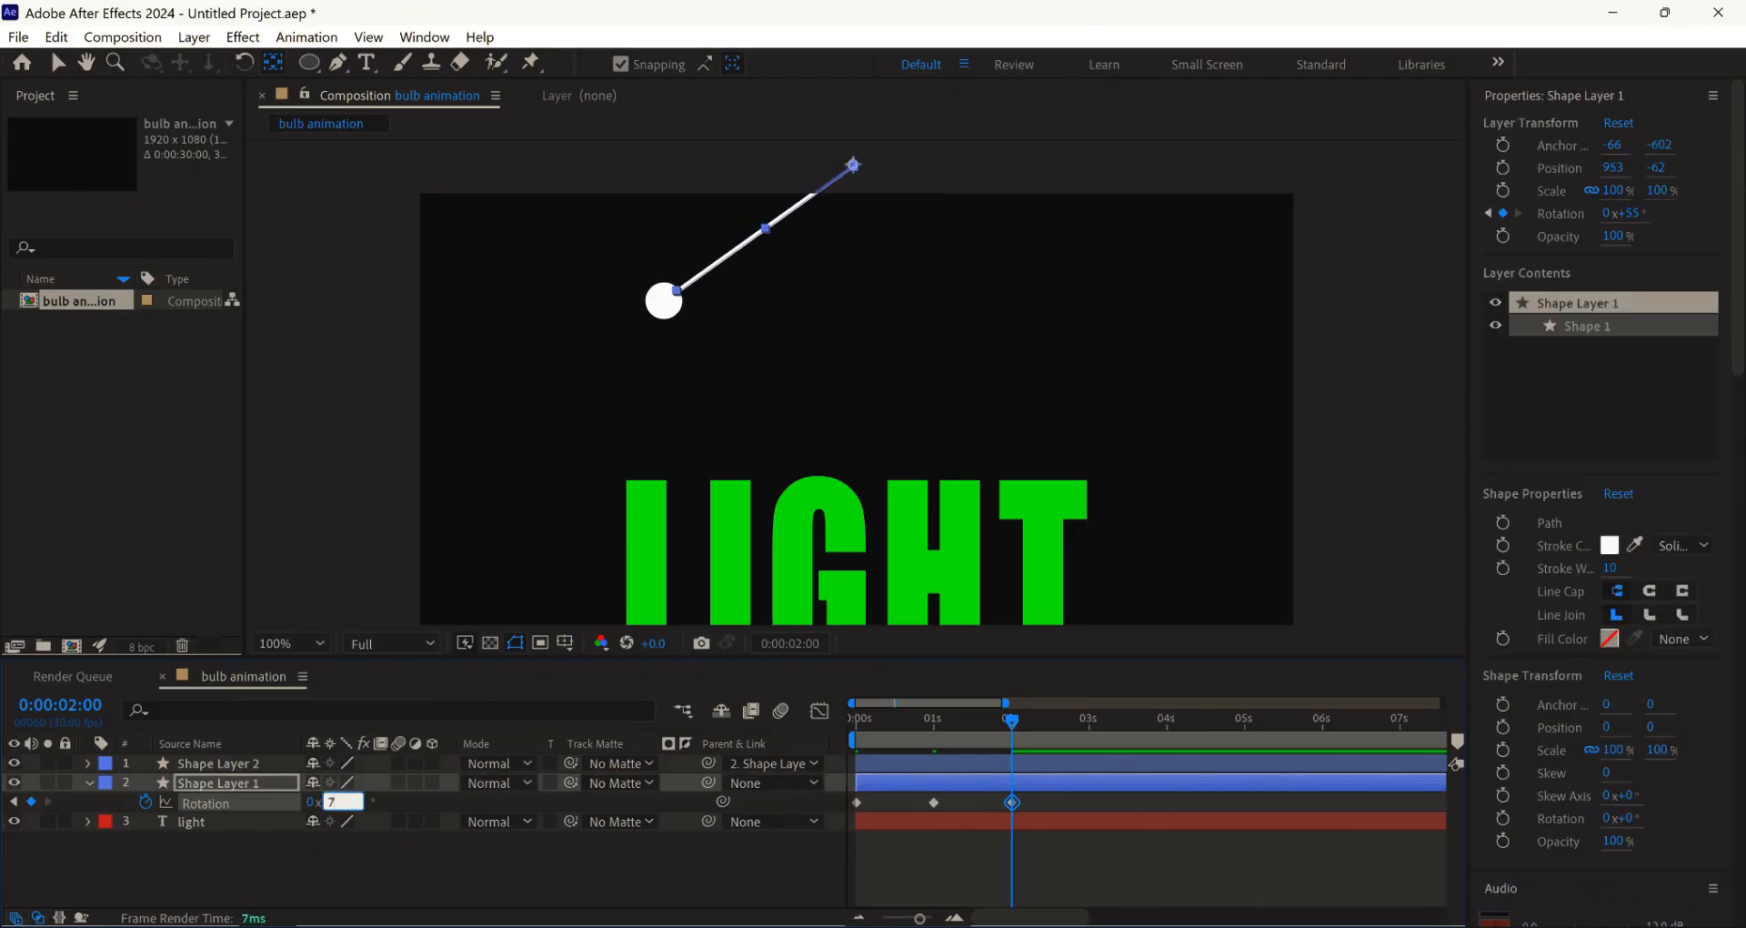
pyautogui.write('70')
pyautogui.press('Return')
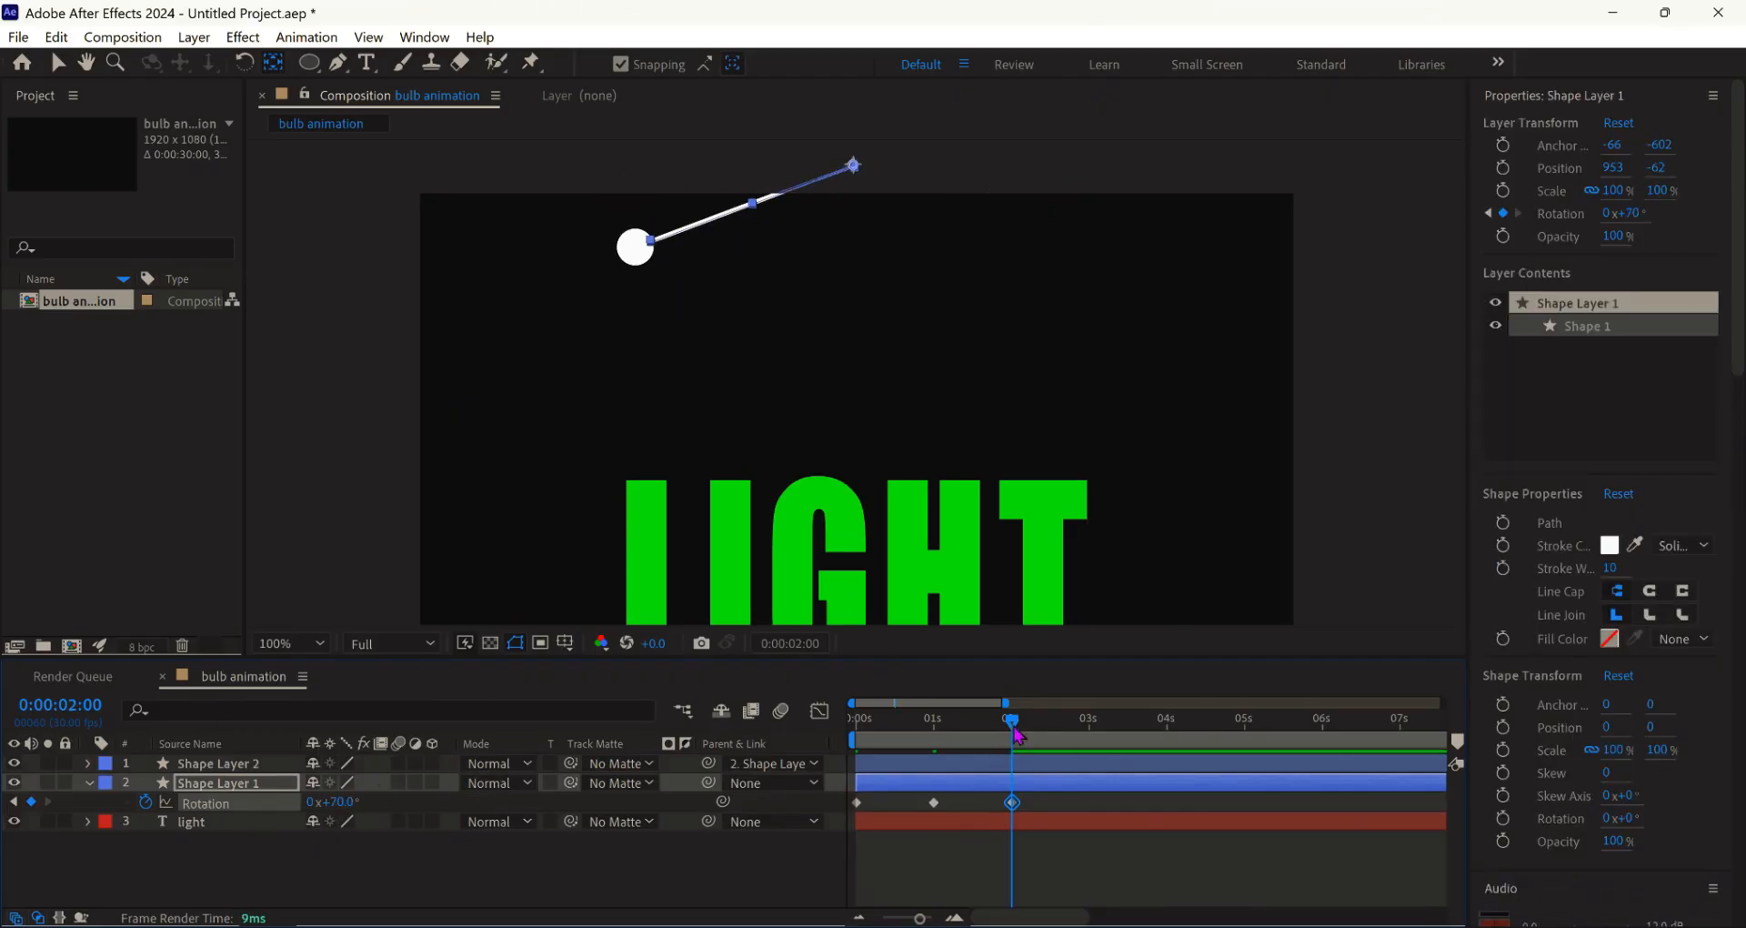
# - Add rotation keyframes of -70° at 3 s, 60° at 4 s and -60° at 5 s
pyautogui.moveTo(1017, 733); pyautogui.dragTo(1089, 733)
pyautogui.click(335, 802)
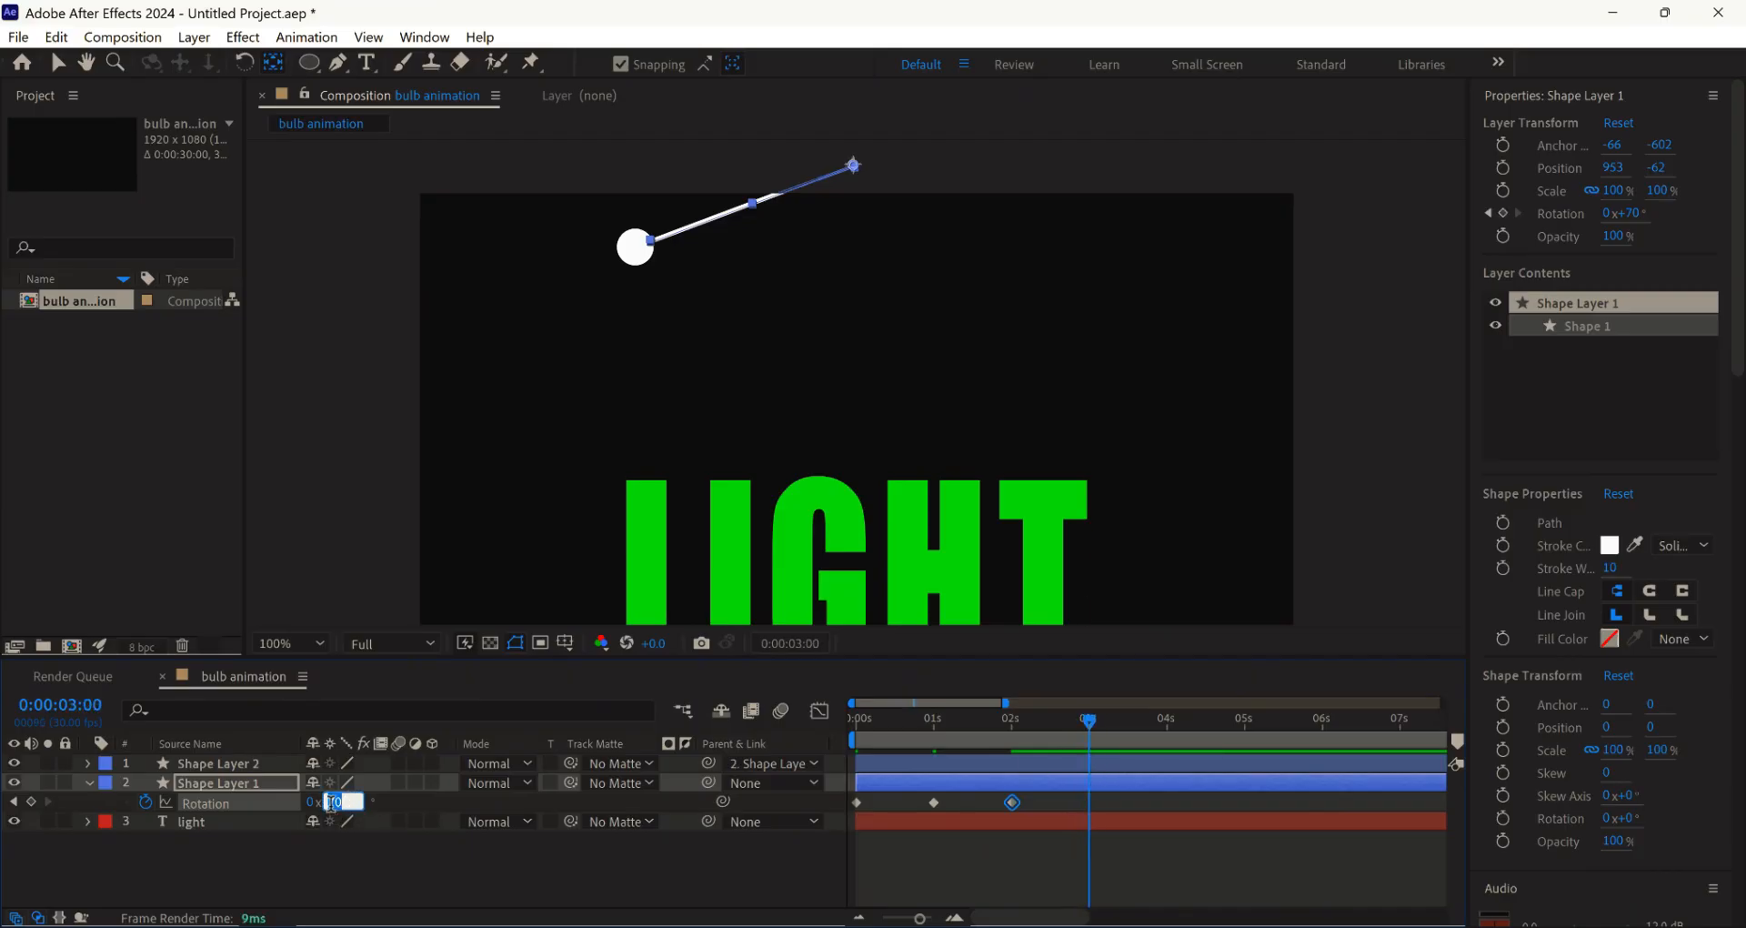
pyautogui.write('-70')
pyautogui.press('Return')
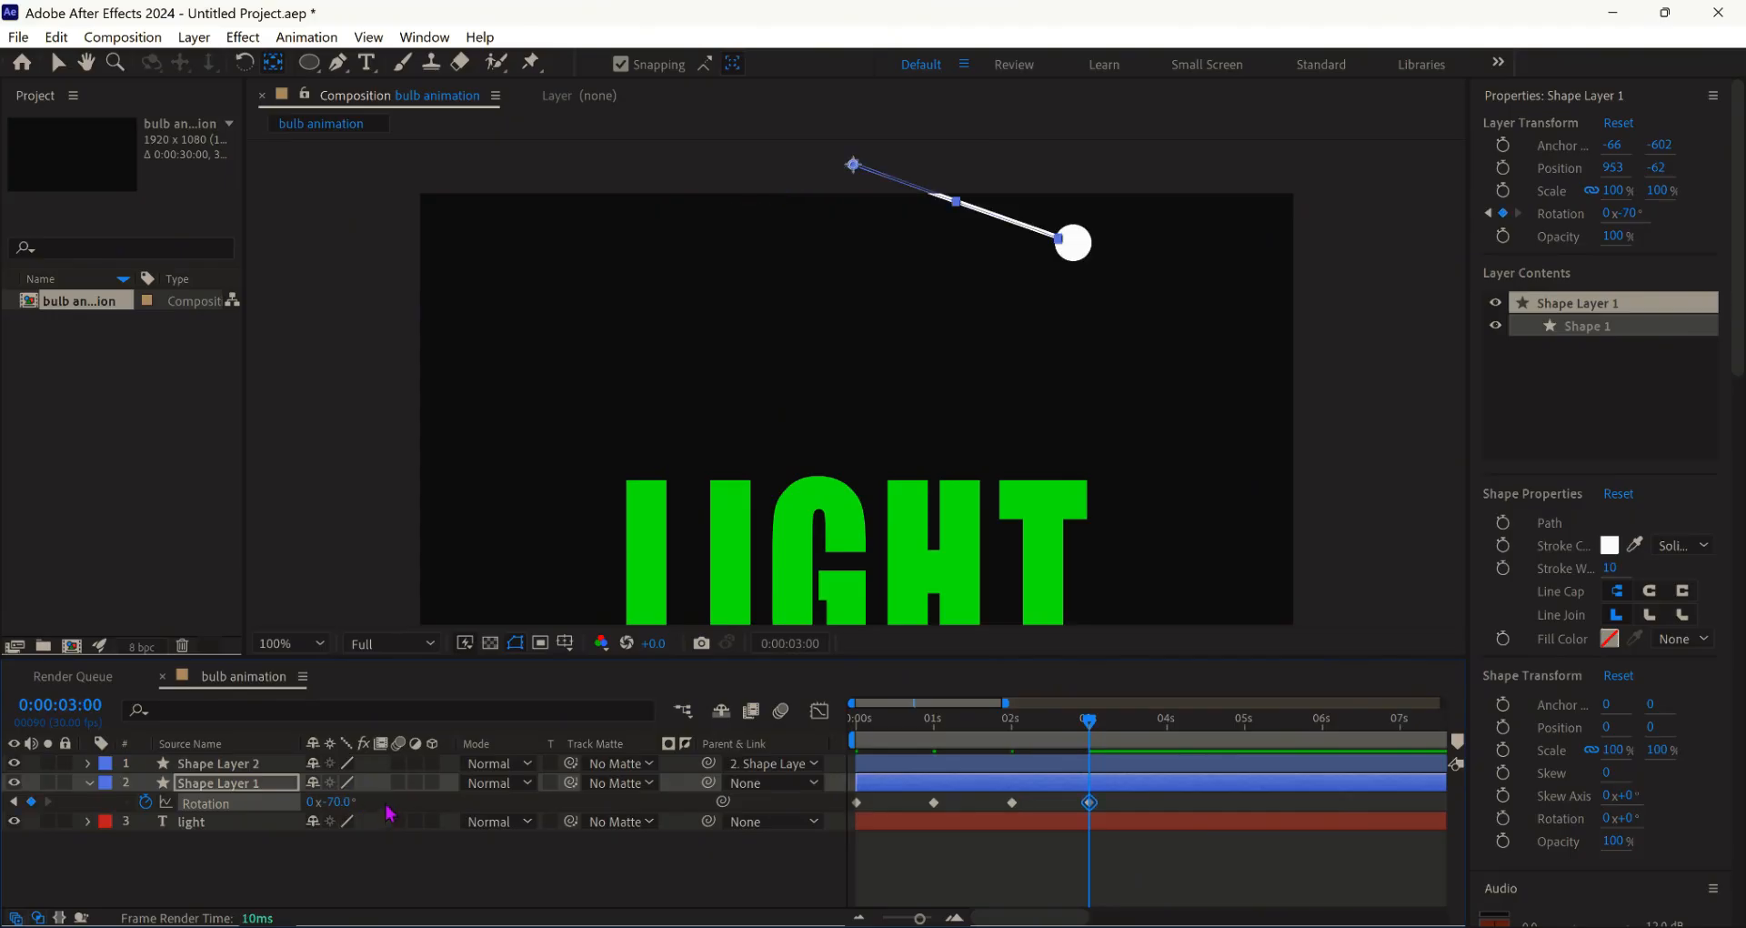
pyautogui.moveTo(1082, 733); pyautogui.dragTo(1169, 724)
pyautogui.click(342, 802)
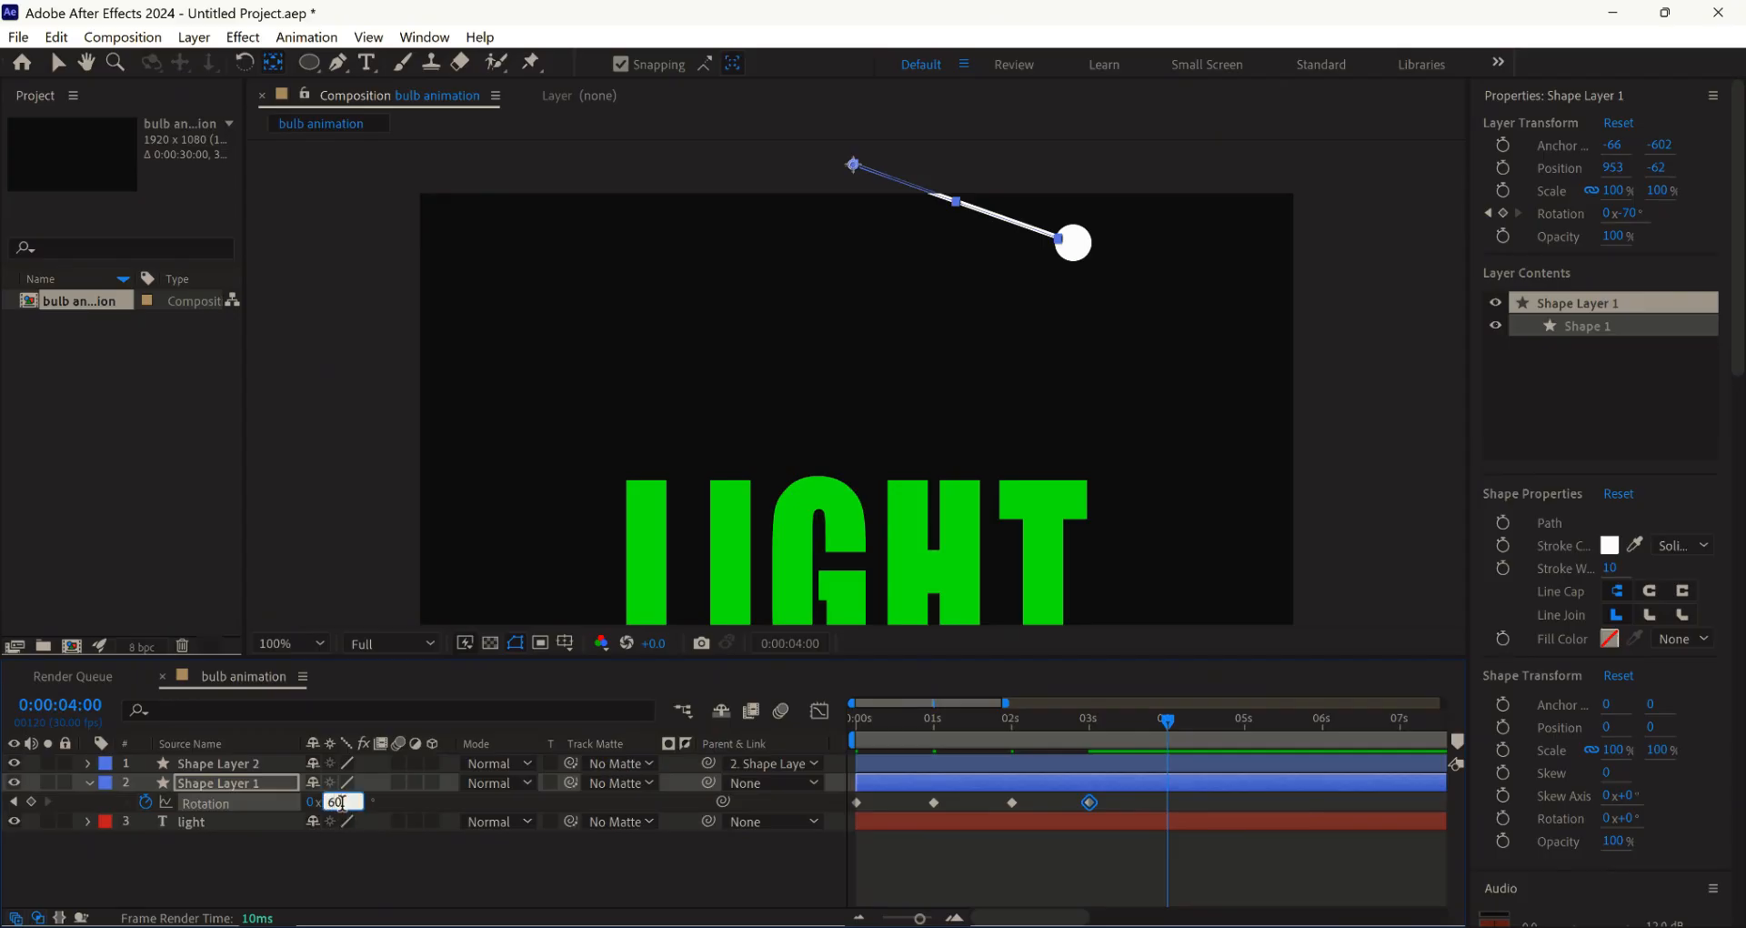
pyautogui.press('Return')
pyautogui.moveTo(1170, 730); pyautogui.dragTo(1247, 745)
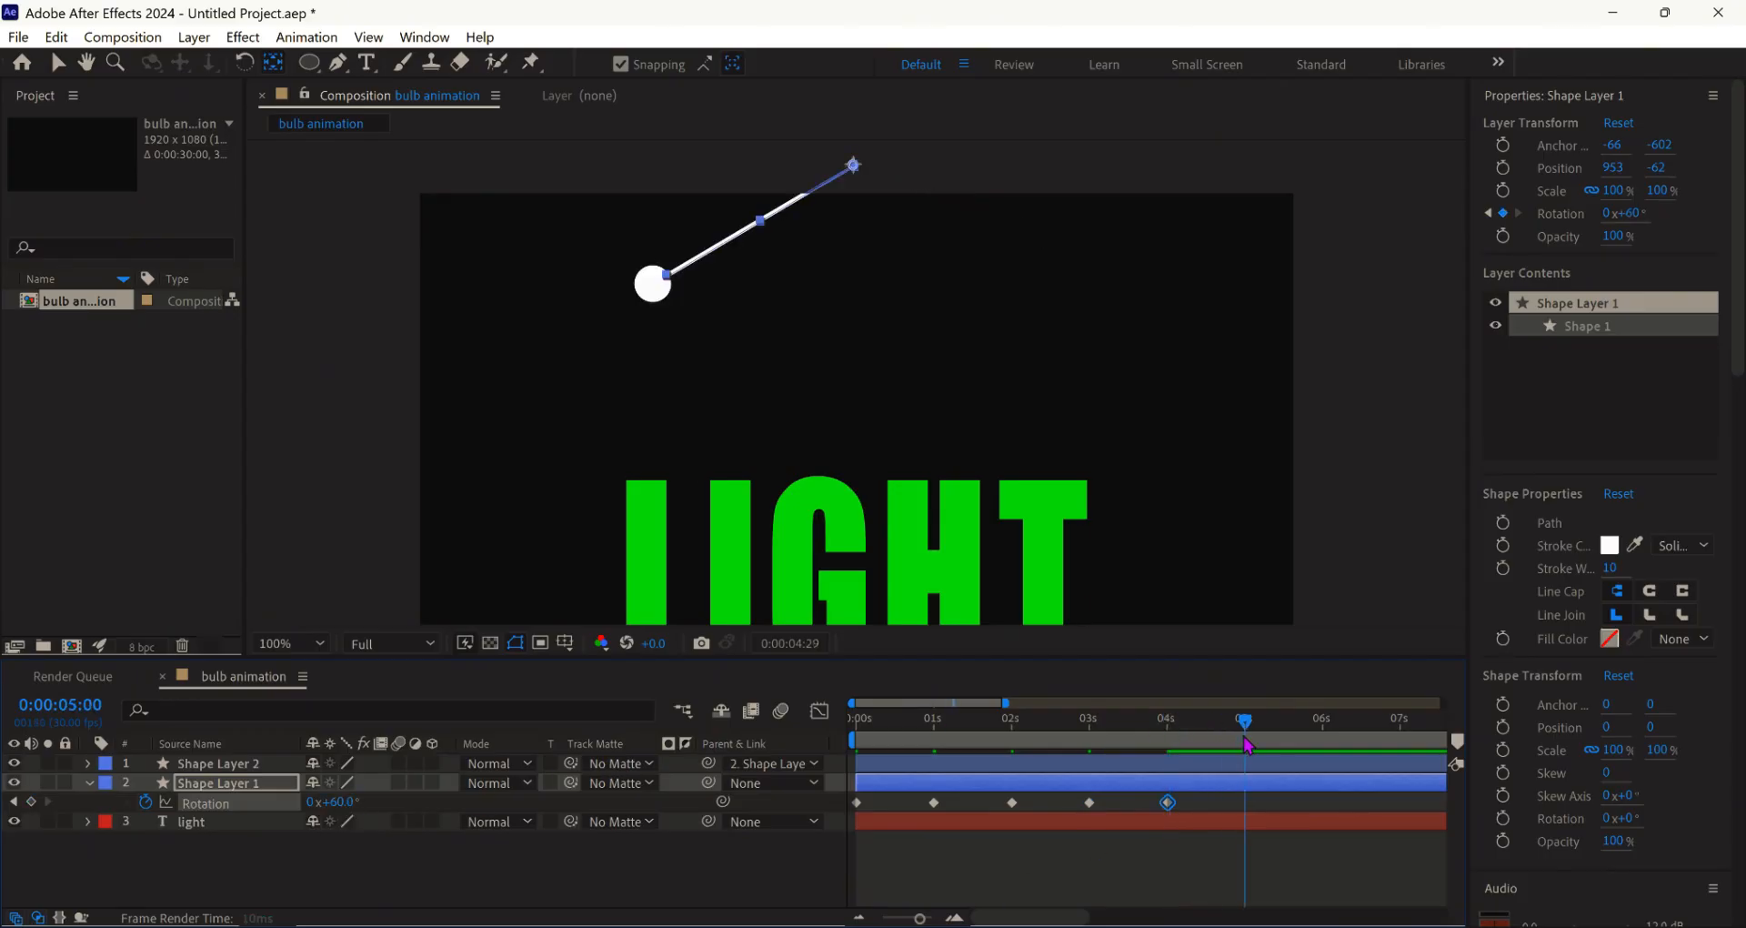
pyautogui.click(332, 802)
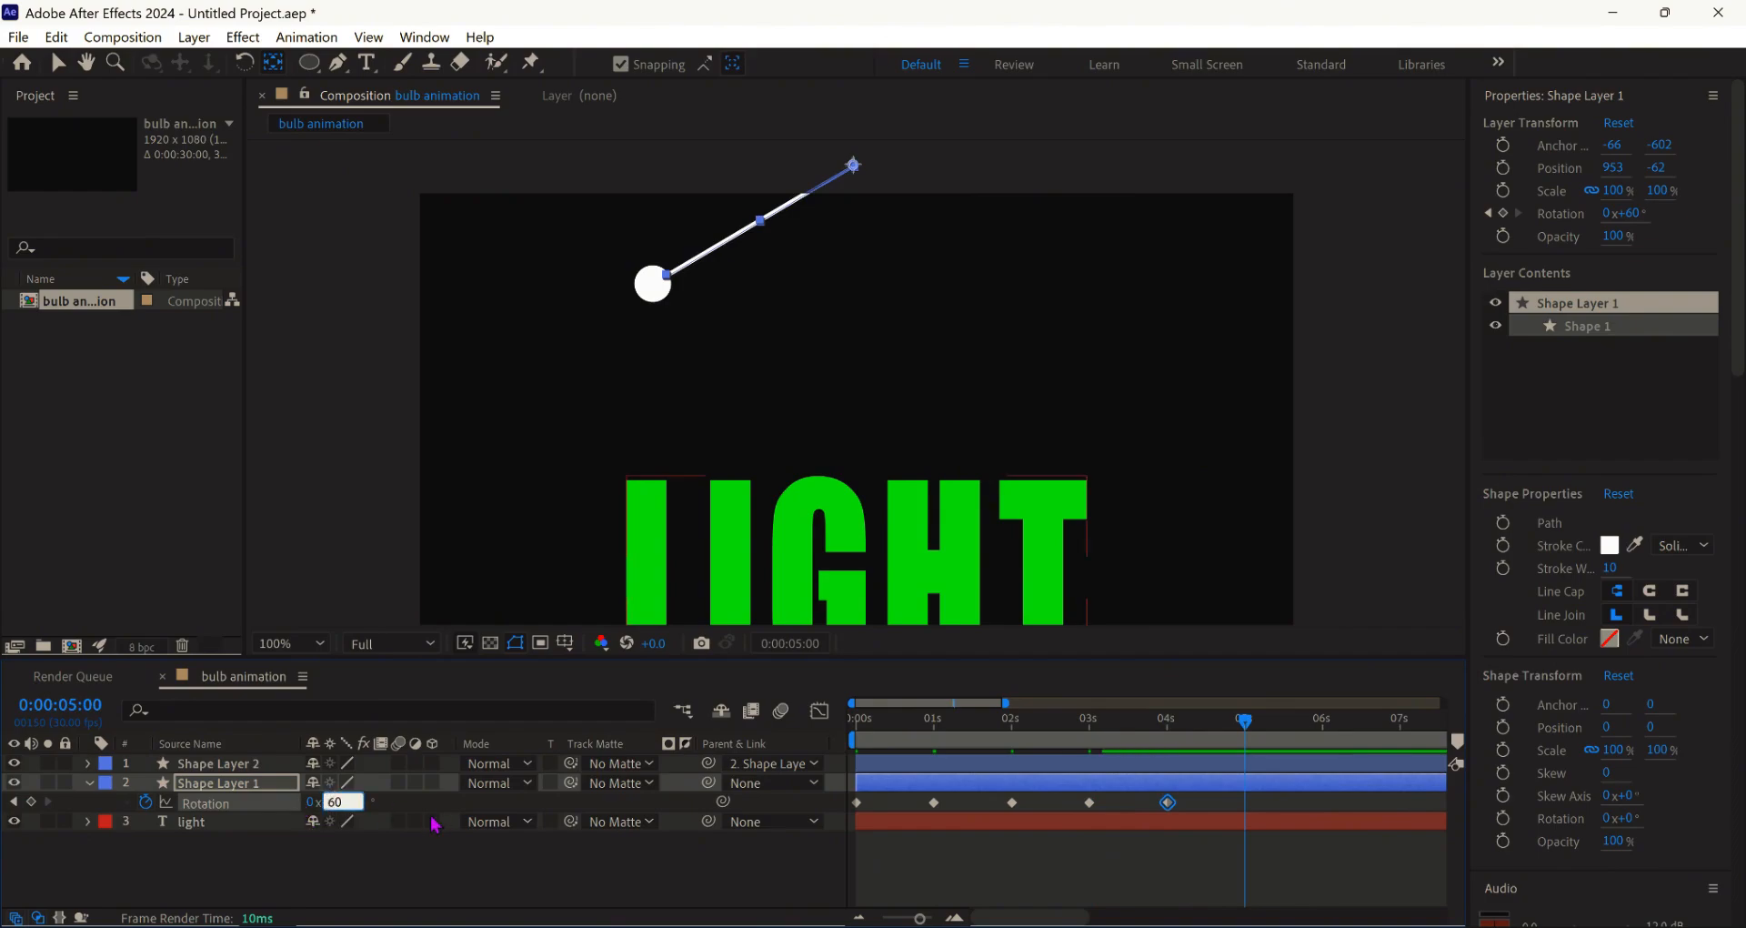
pyautogui.write('-60')
pyautogui.press('Return')
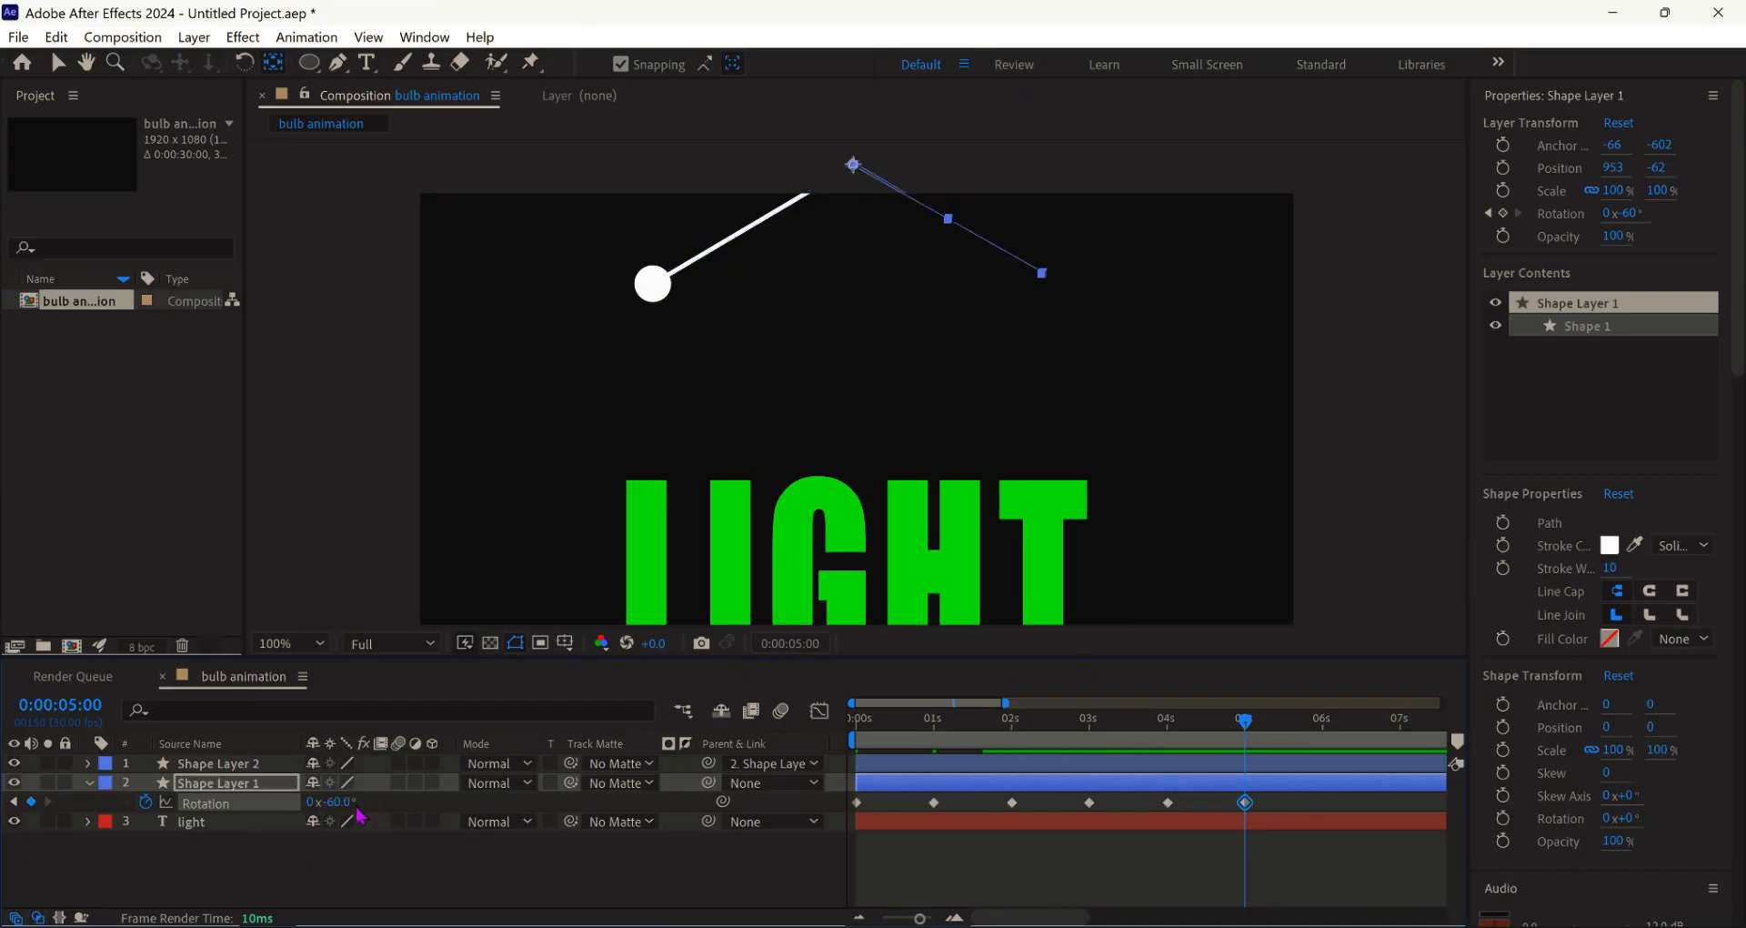
# - Add rotation keyframes of 40° at 6 s, -40° at 7 s and 10° at 8 s
pyautogui.click(860, 919)
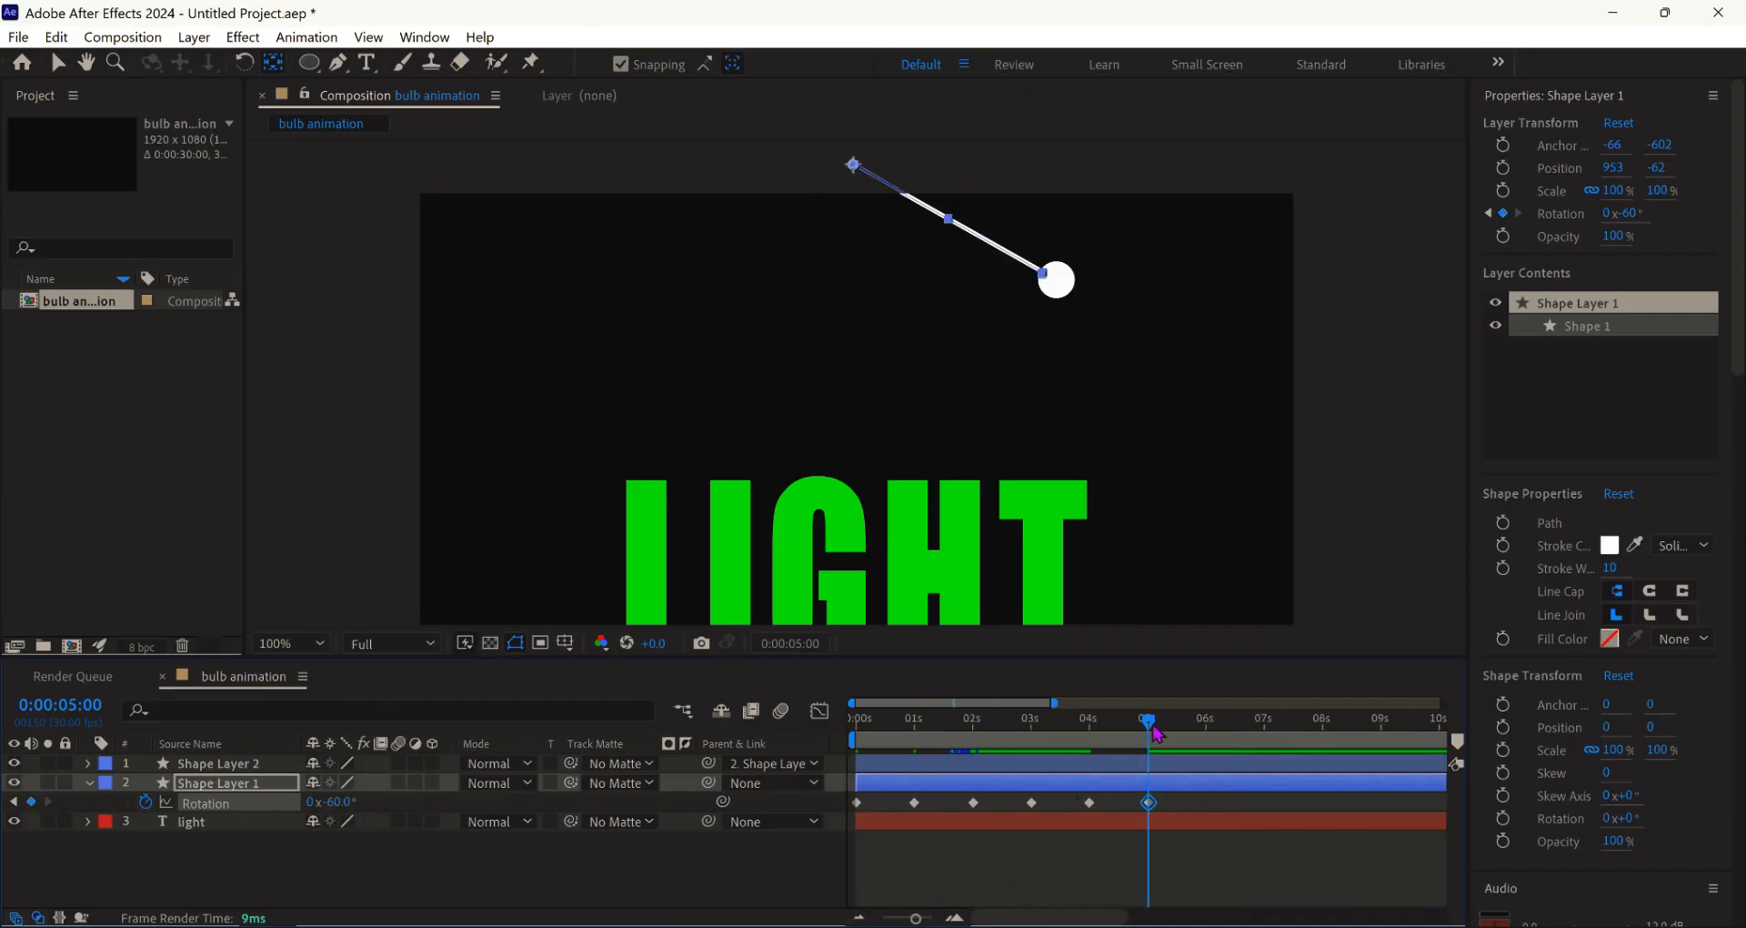
pyautogui.moveTo(1148, 722); pyautogui.dragTo(1208, 721)
pyautogui.click(337, 801)
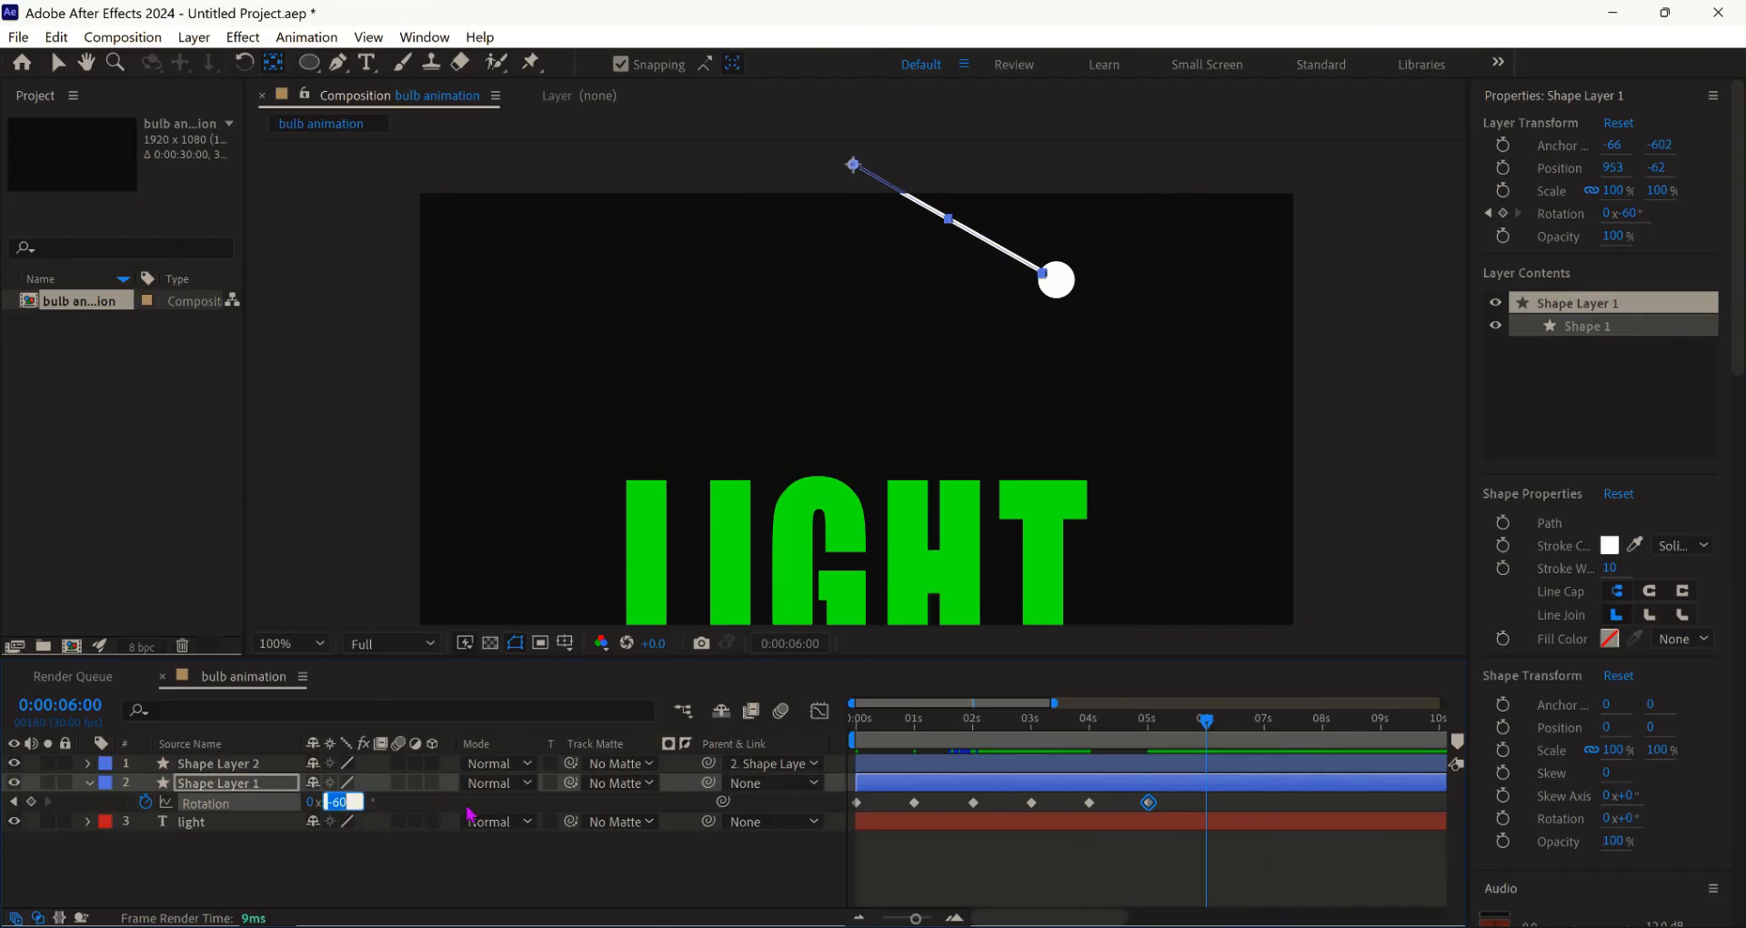
pyautogui.write('40')
pyautogui.press('Return')
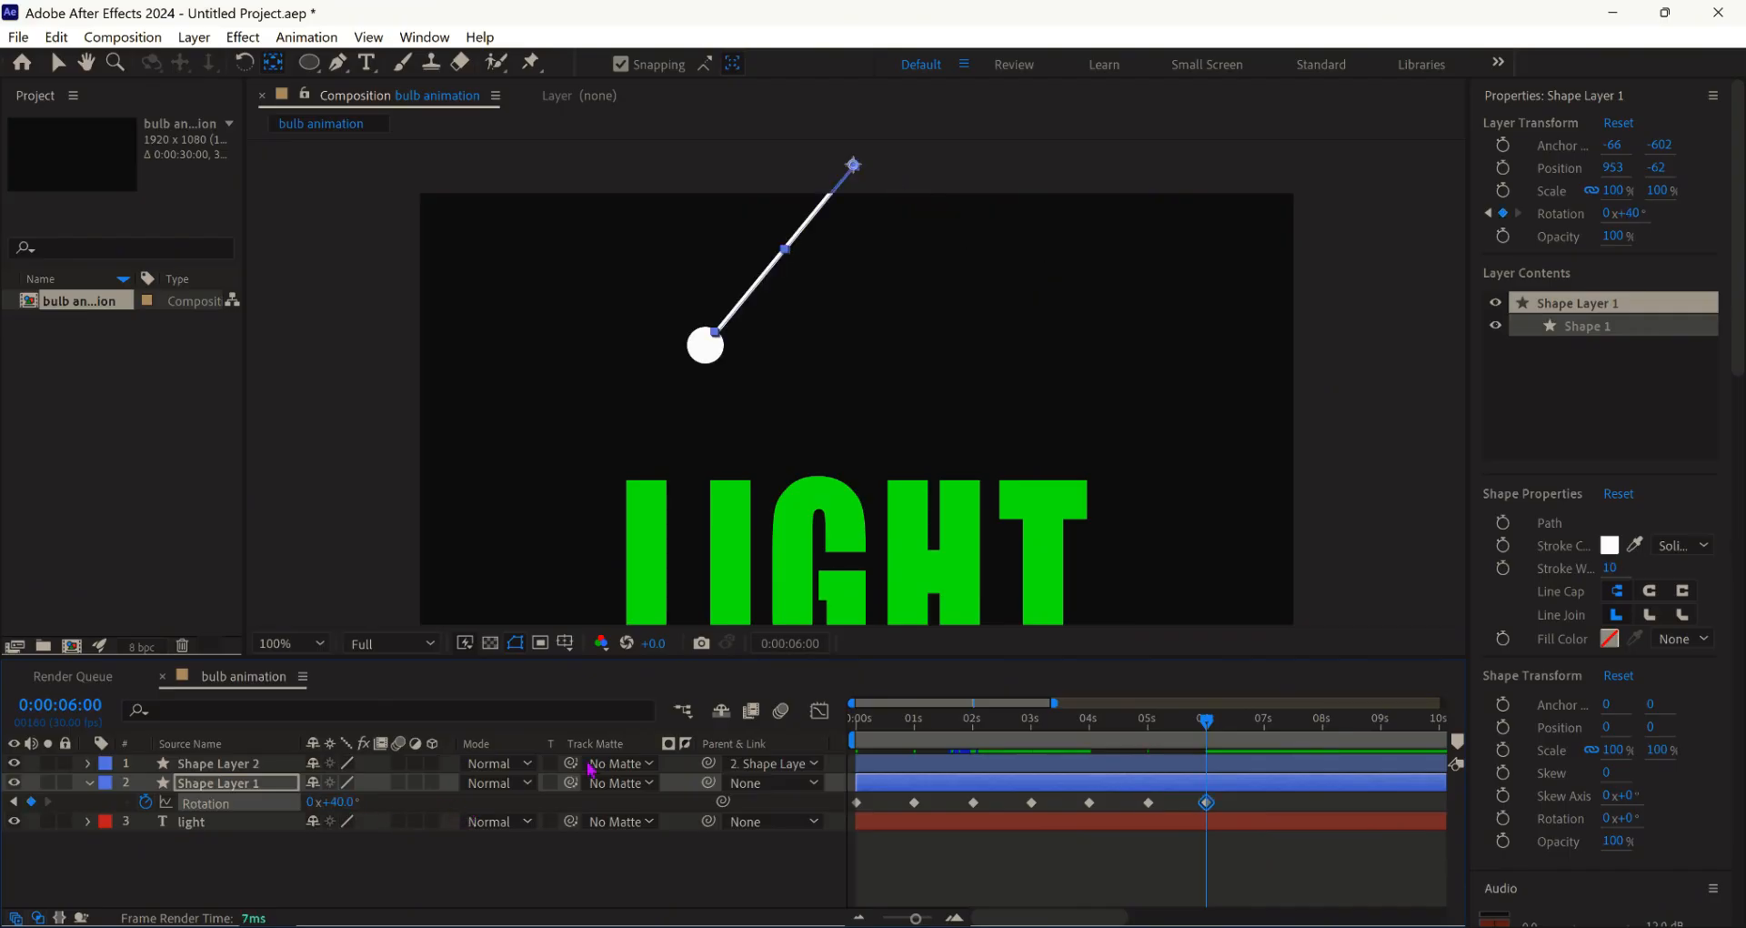
pyautogui.moveTo(1207, 738); pyautogui.dragTo(1269, 746)
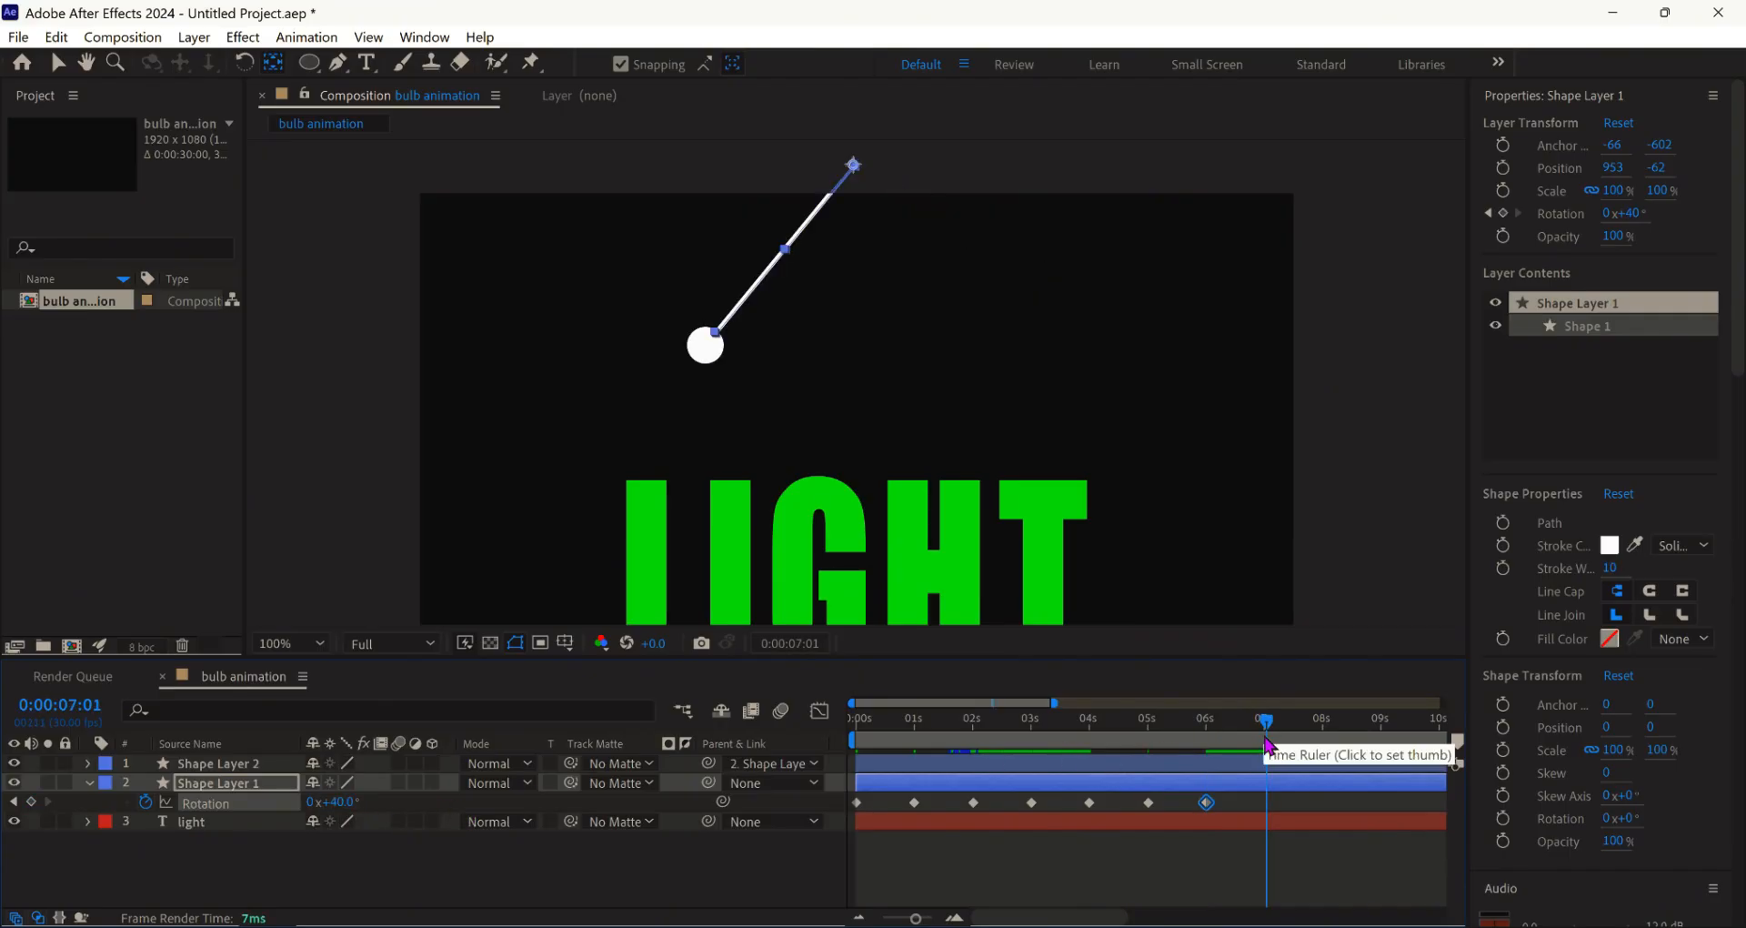
pyautogui.click(334, 806)
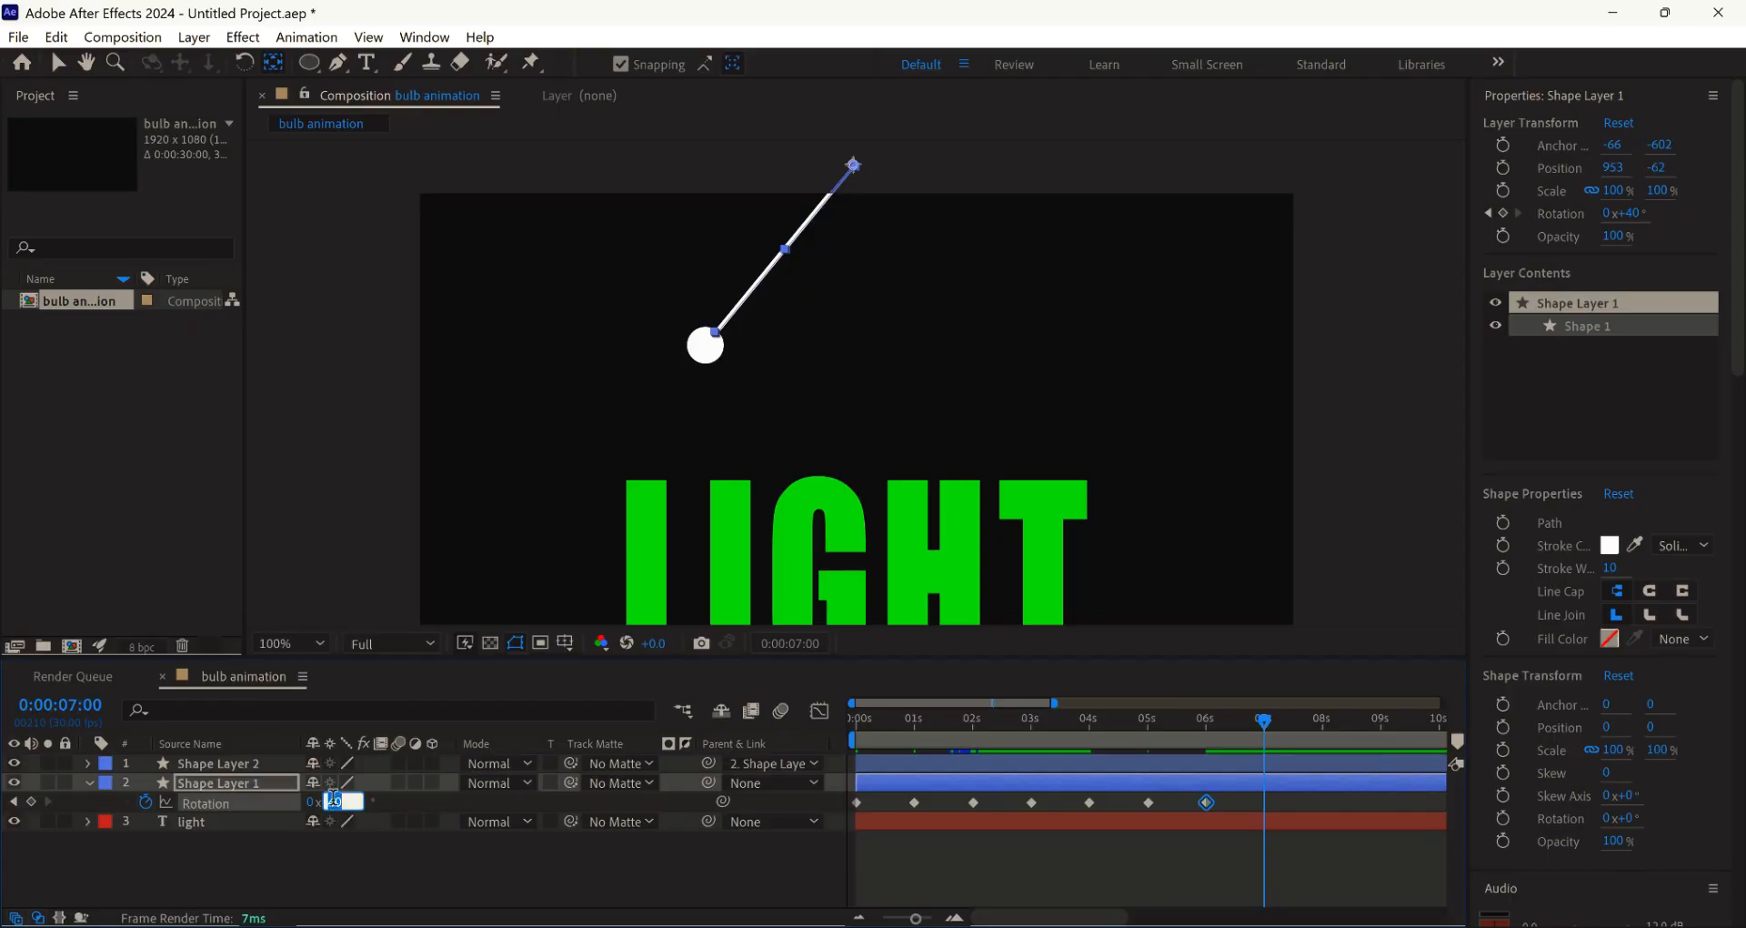
pyautogui.write('-40')
pyautogui.press('Return')
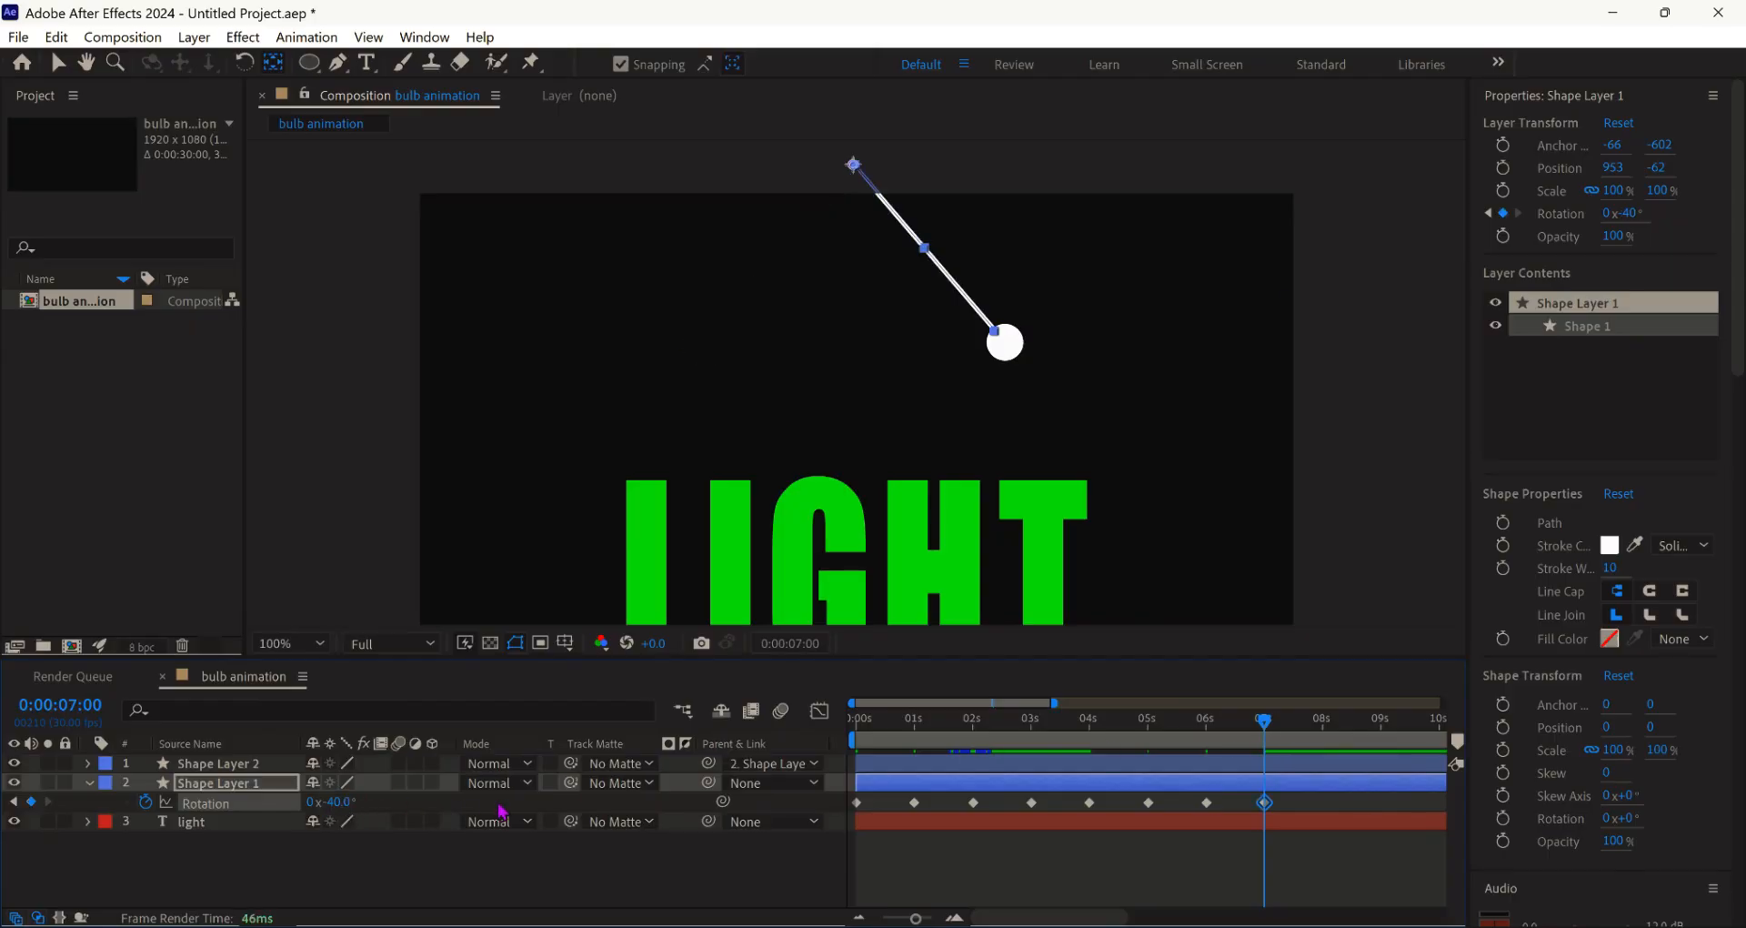
pyautogui.click(858, 918)
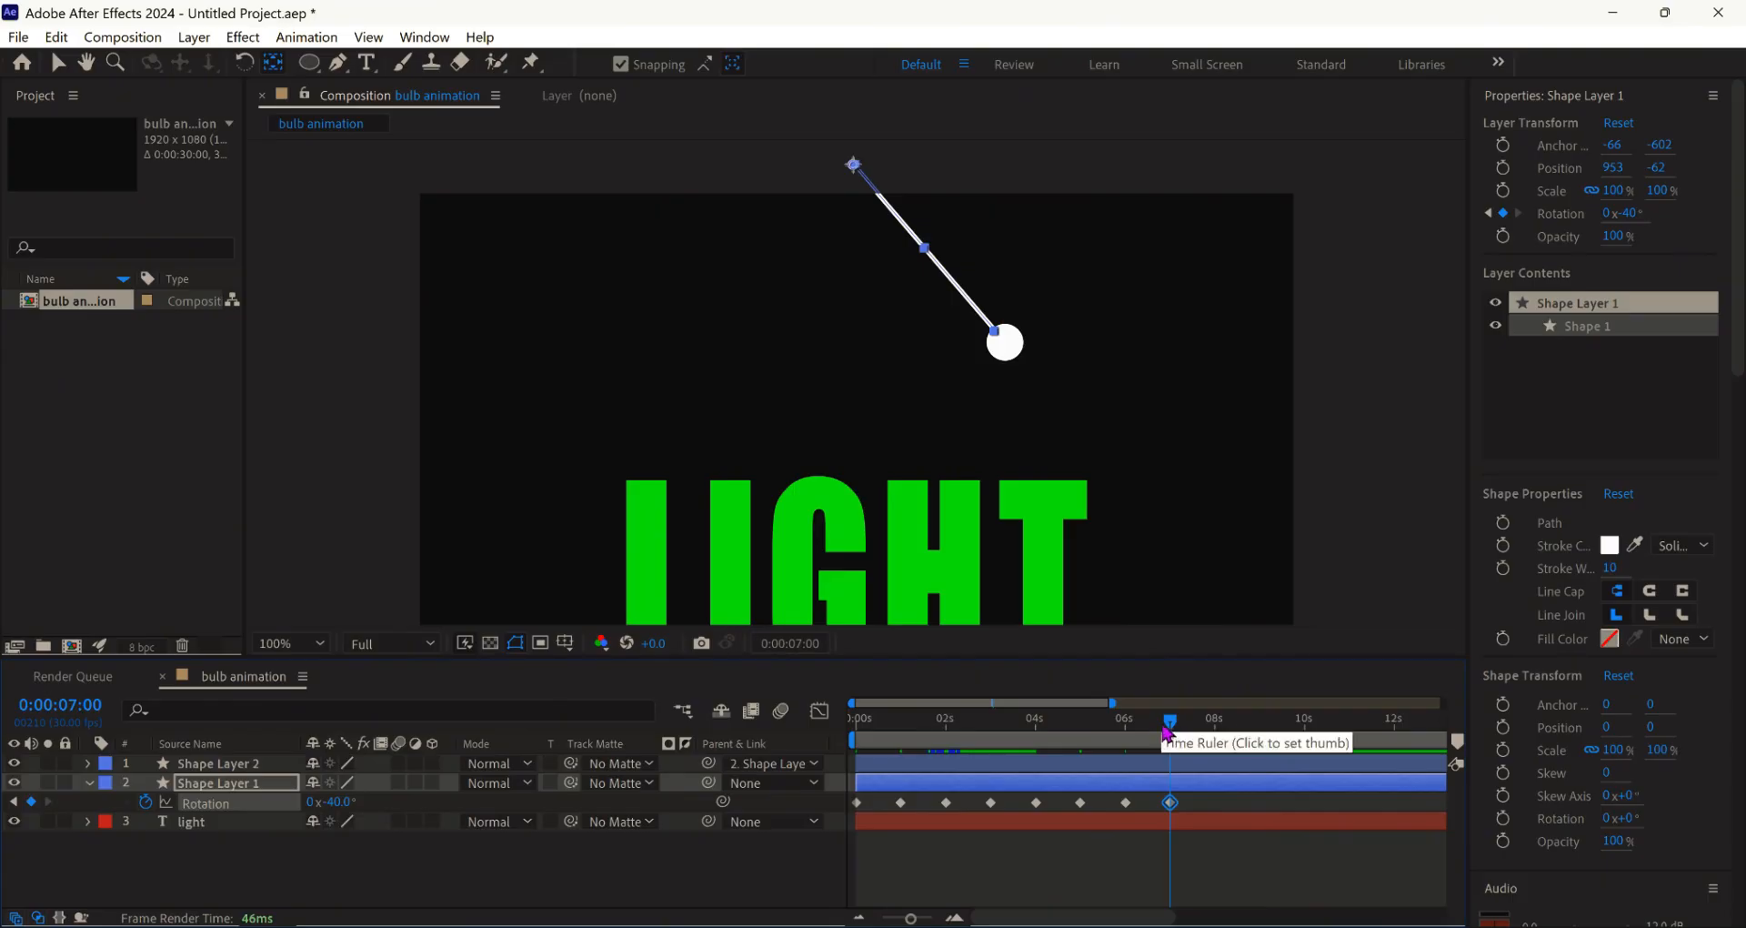
pyautogui.moveTo(1172, 723); pyautogui.dragTo(1216, 742)
pyautogui.click(340, 801)
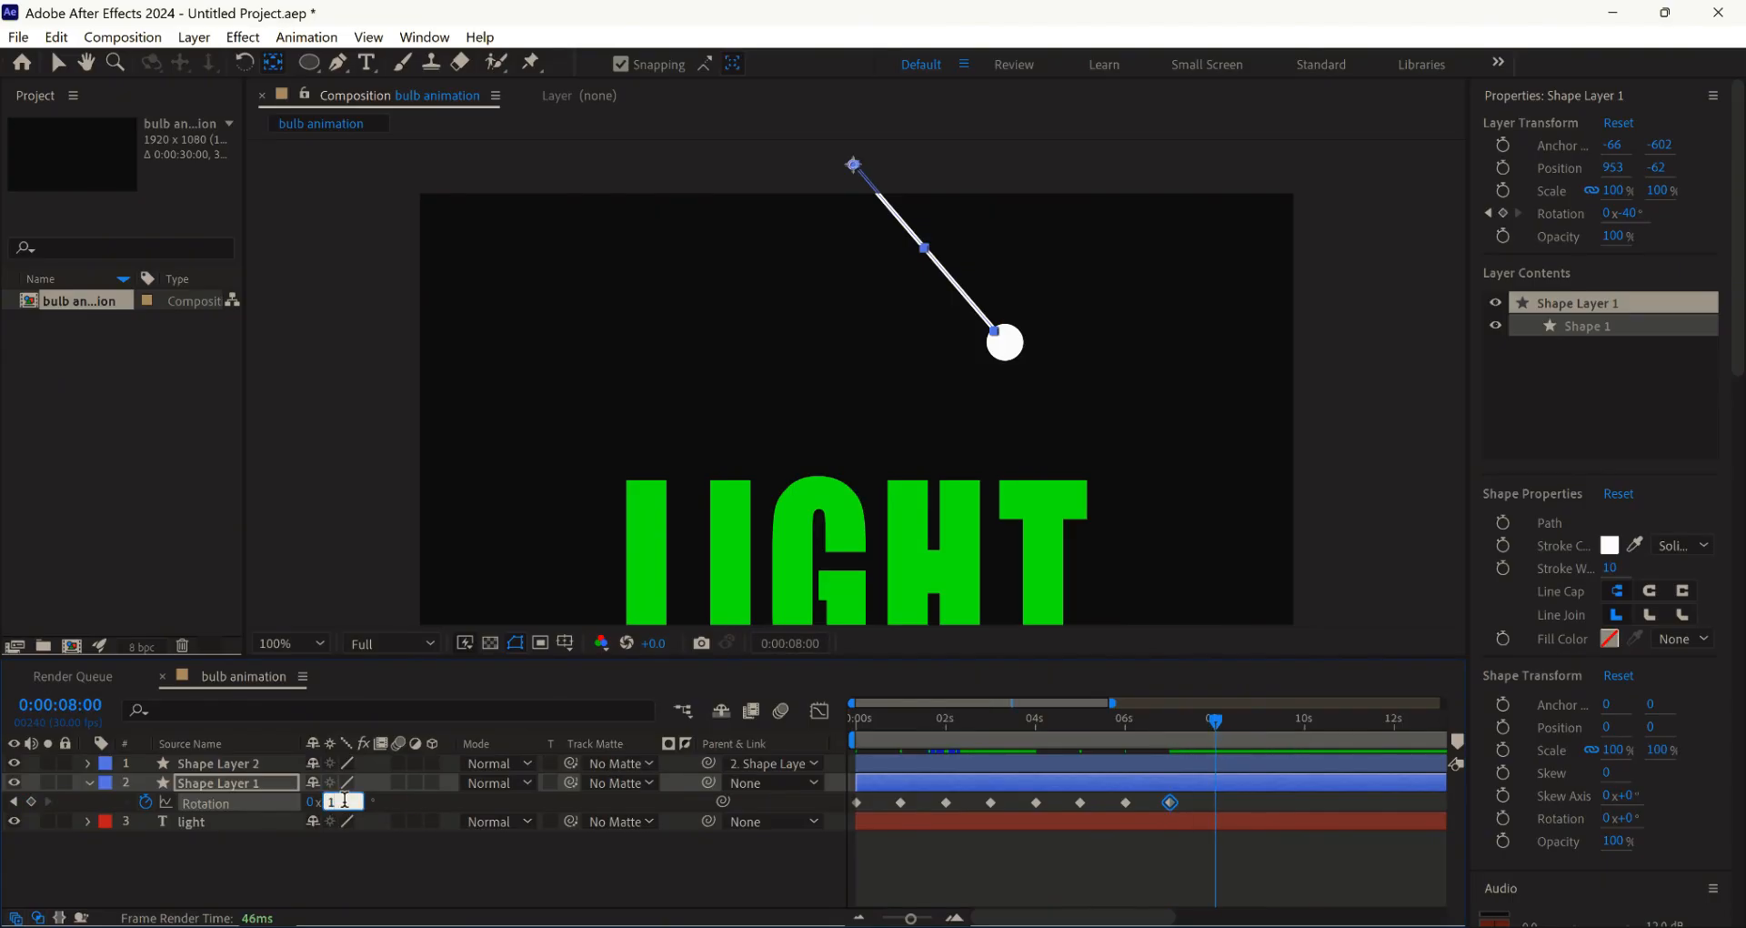
pyautogui.press('Return')
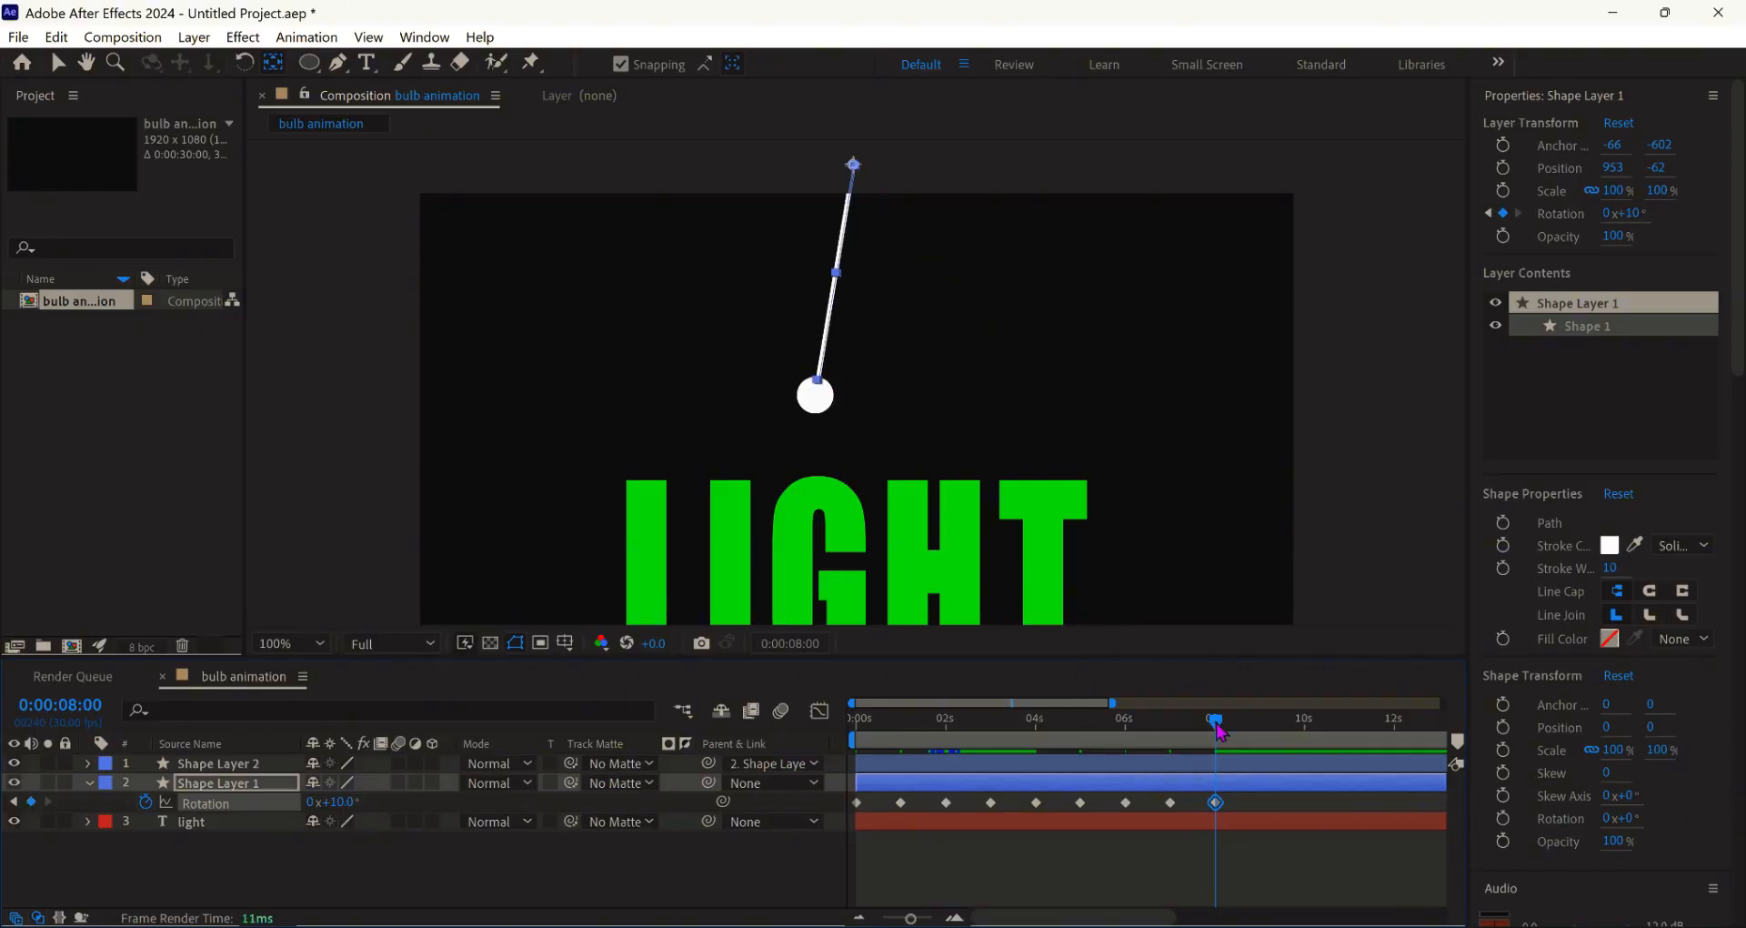
# - Place a -10° keyframe at 9 s and settle the rotation at 0° at 10 s
pyautogui.moveTo(1220, 730); pyautogui.dragTo(1310, 755)
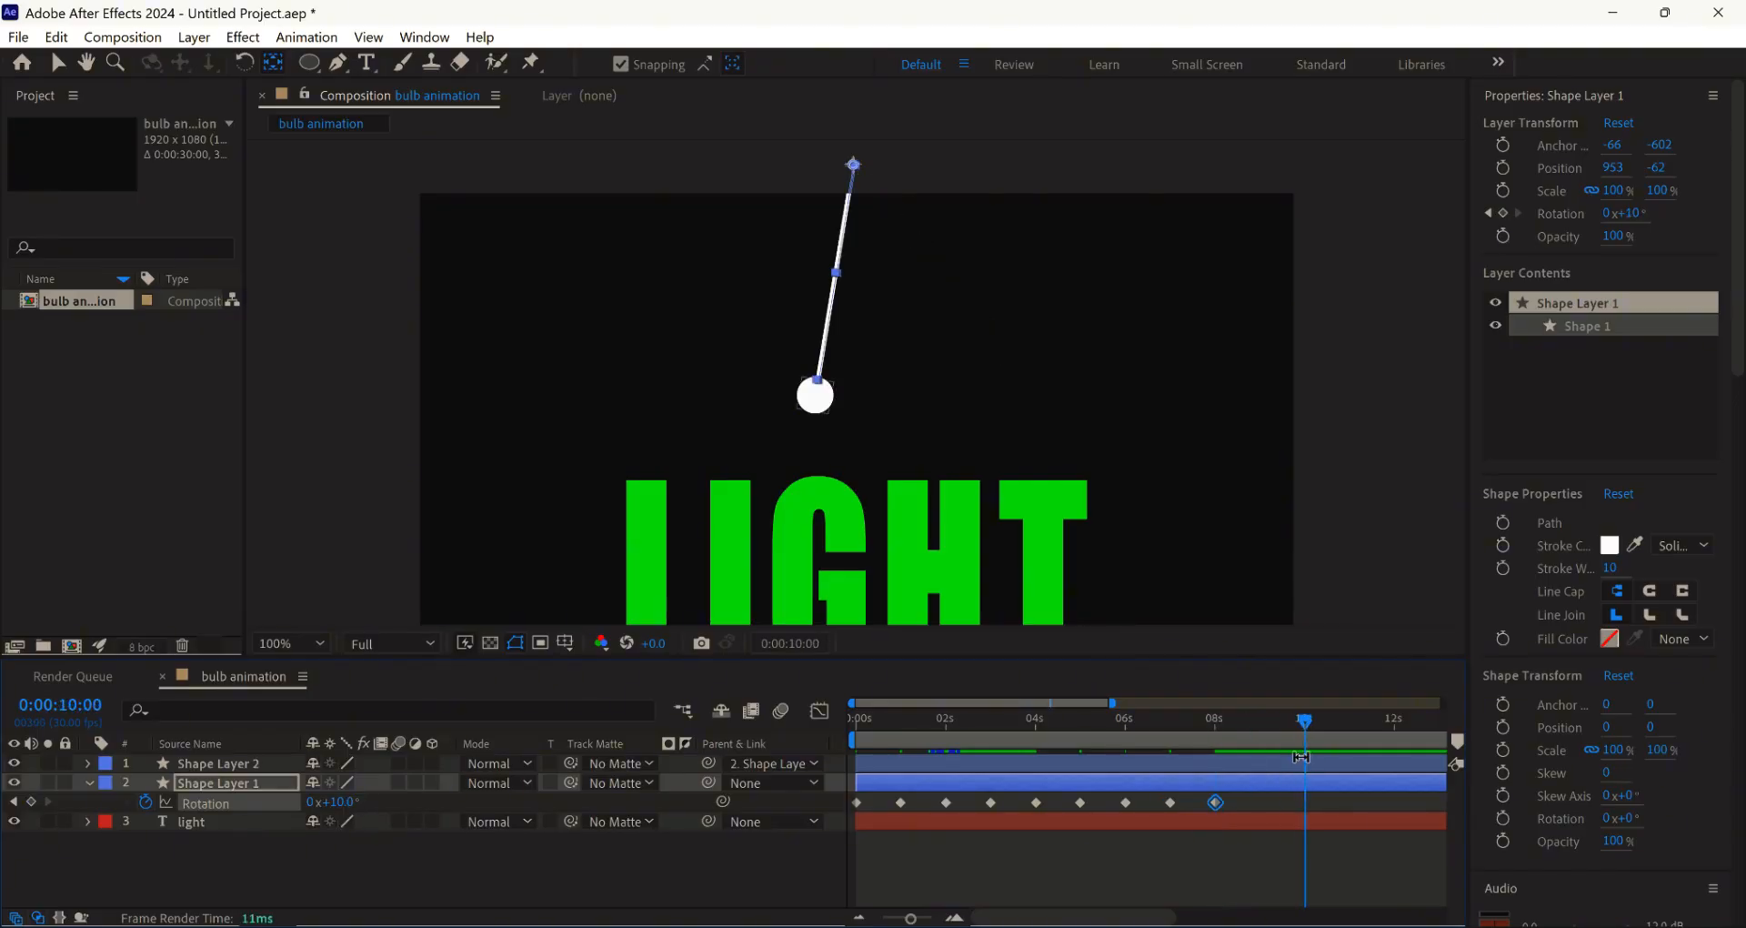
pyautogui.click(335, 803)
pyautogui.write('-10')
pyautogui.press('Return')
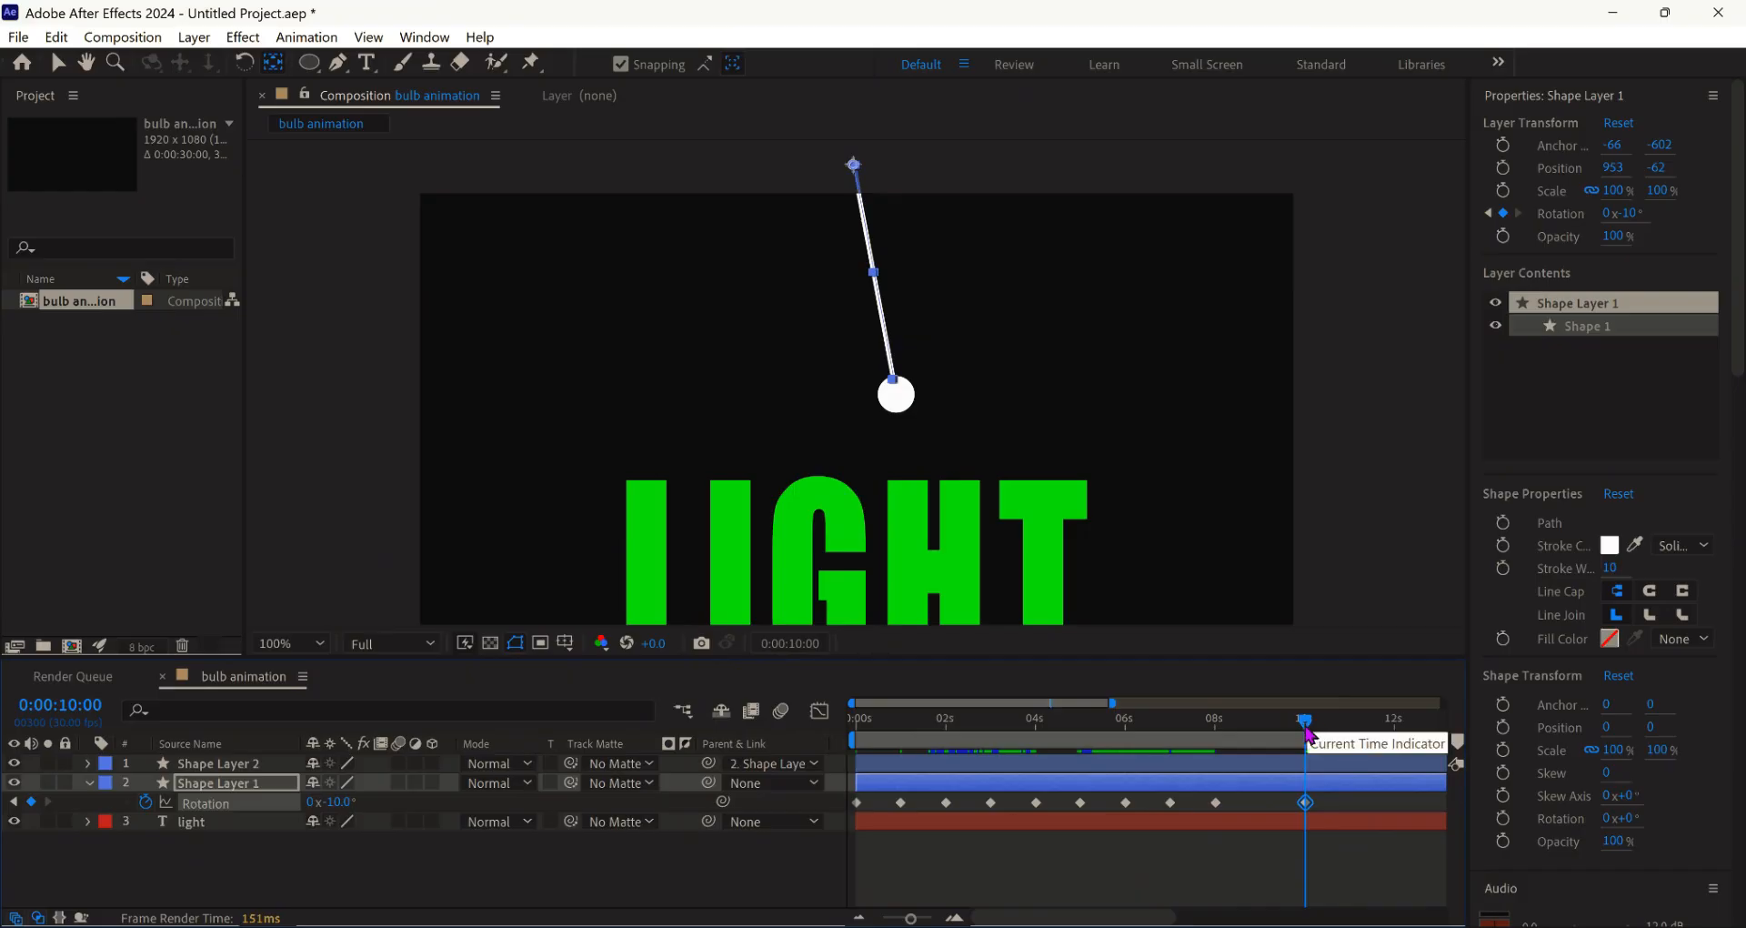
pyautogui.moveTo(1307, 730)
pyautogui.mouseDown()
pyautogui.moveTo(1241, 723)
pyautogui.moveTo(1278, 723)
pyautogui.mouseUp()
pyautogui.click(955, 917)
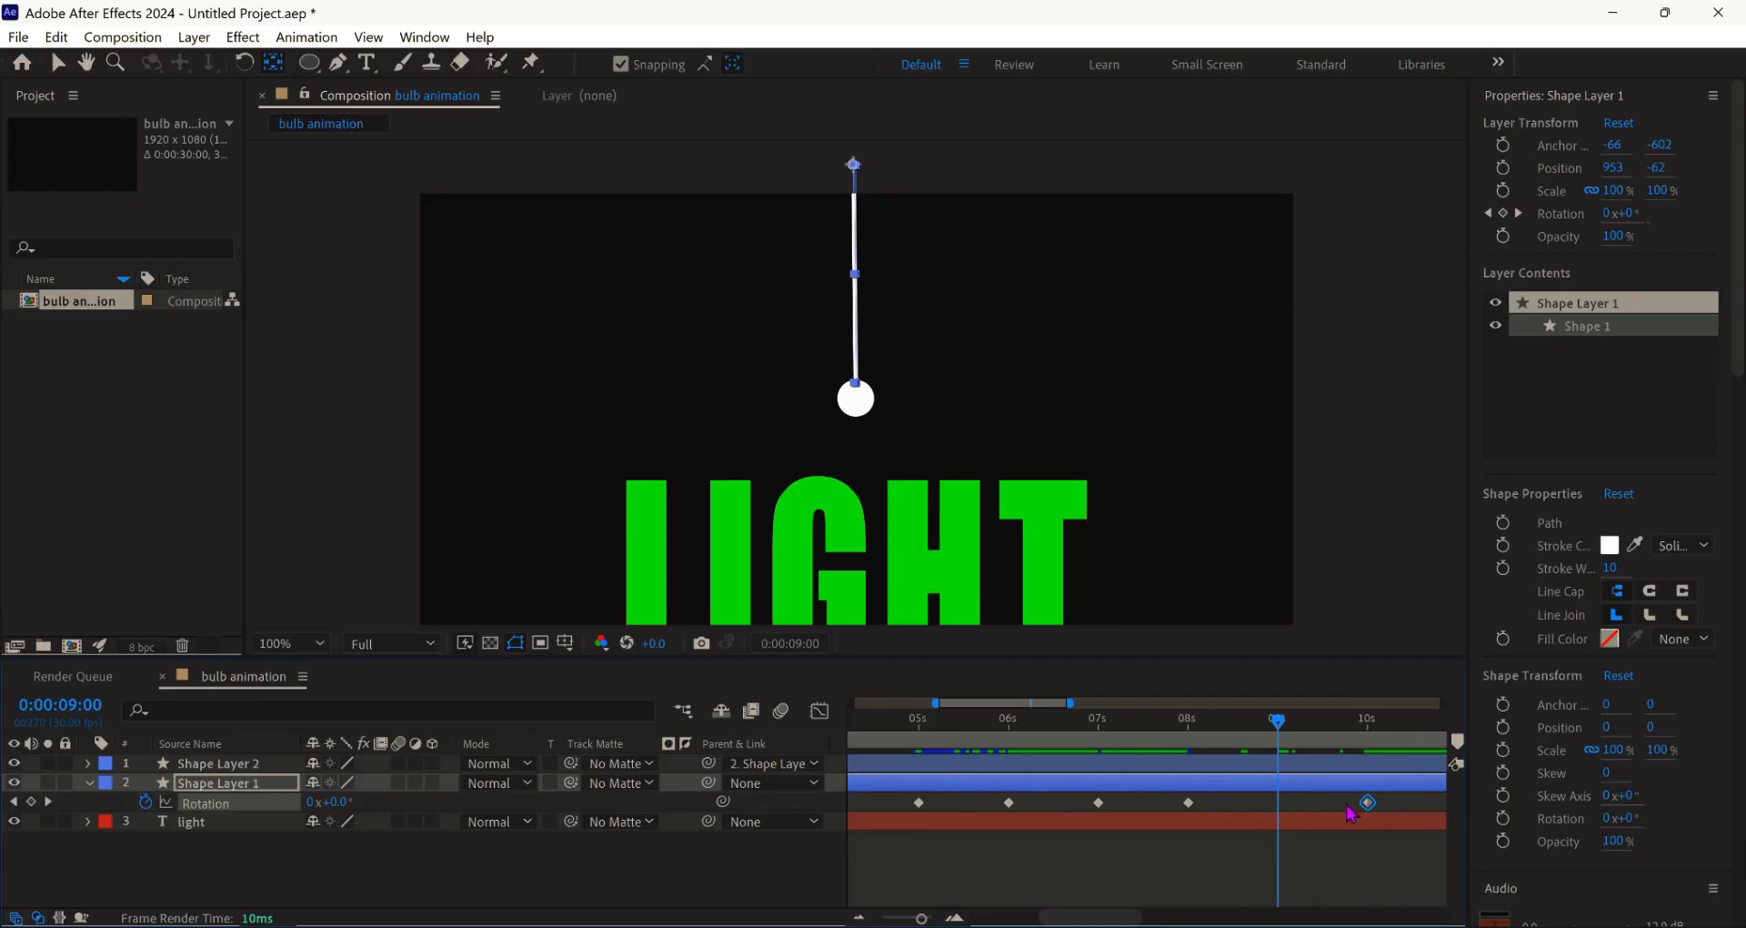
pyautogui.moveTo(1368, 802); pyautogui.dragTo(1279, 803)
pyautogui.moveTo(1283, 743); pyautogui.dragTo(1368, 739)
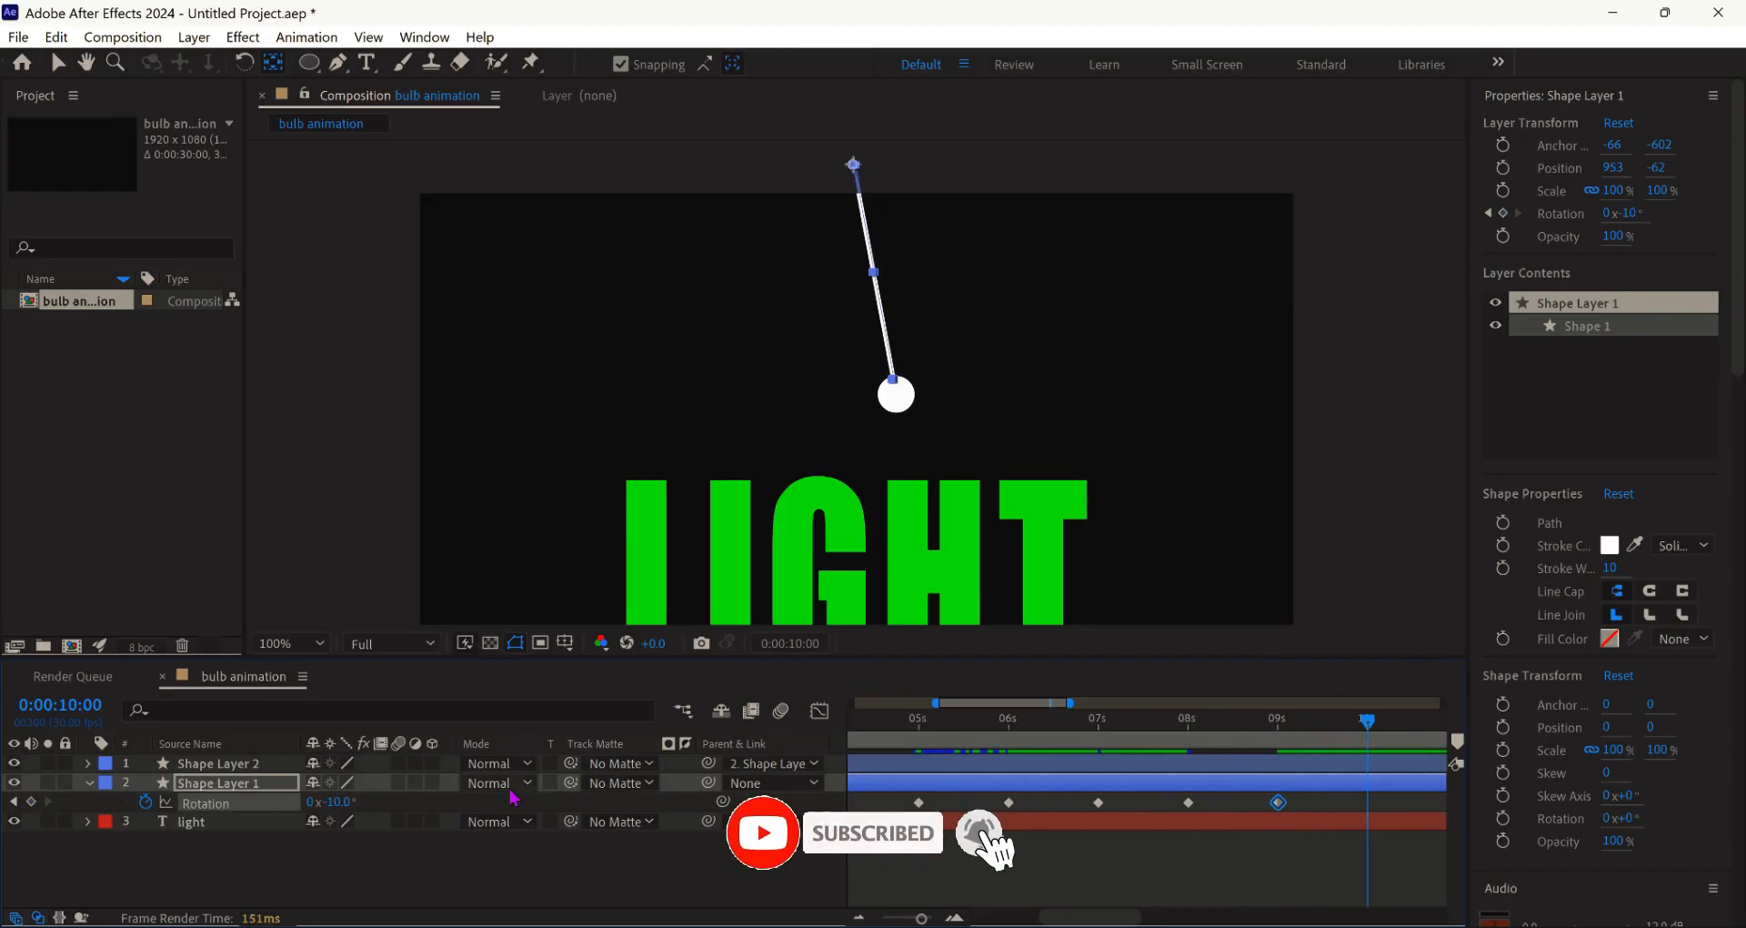
pyautogui.click(335, 803)
pyautogui.write('0')
pyautogui.press('Return')
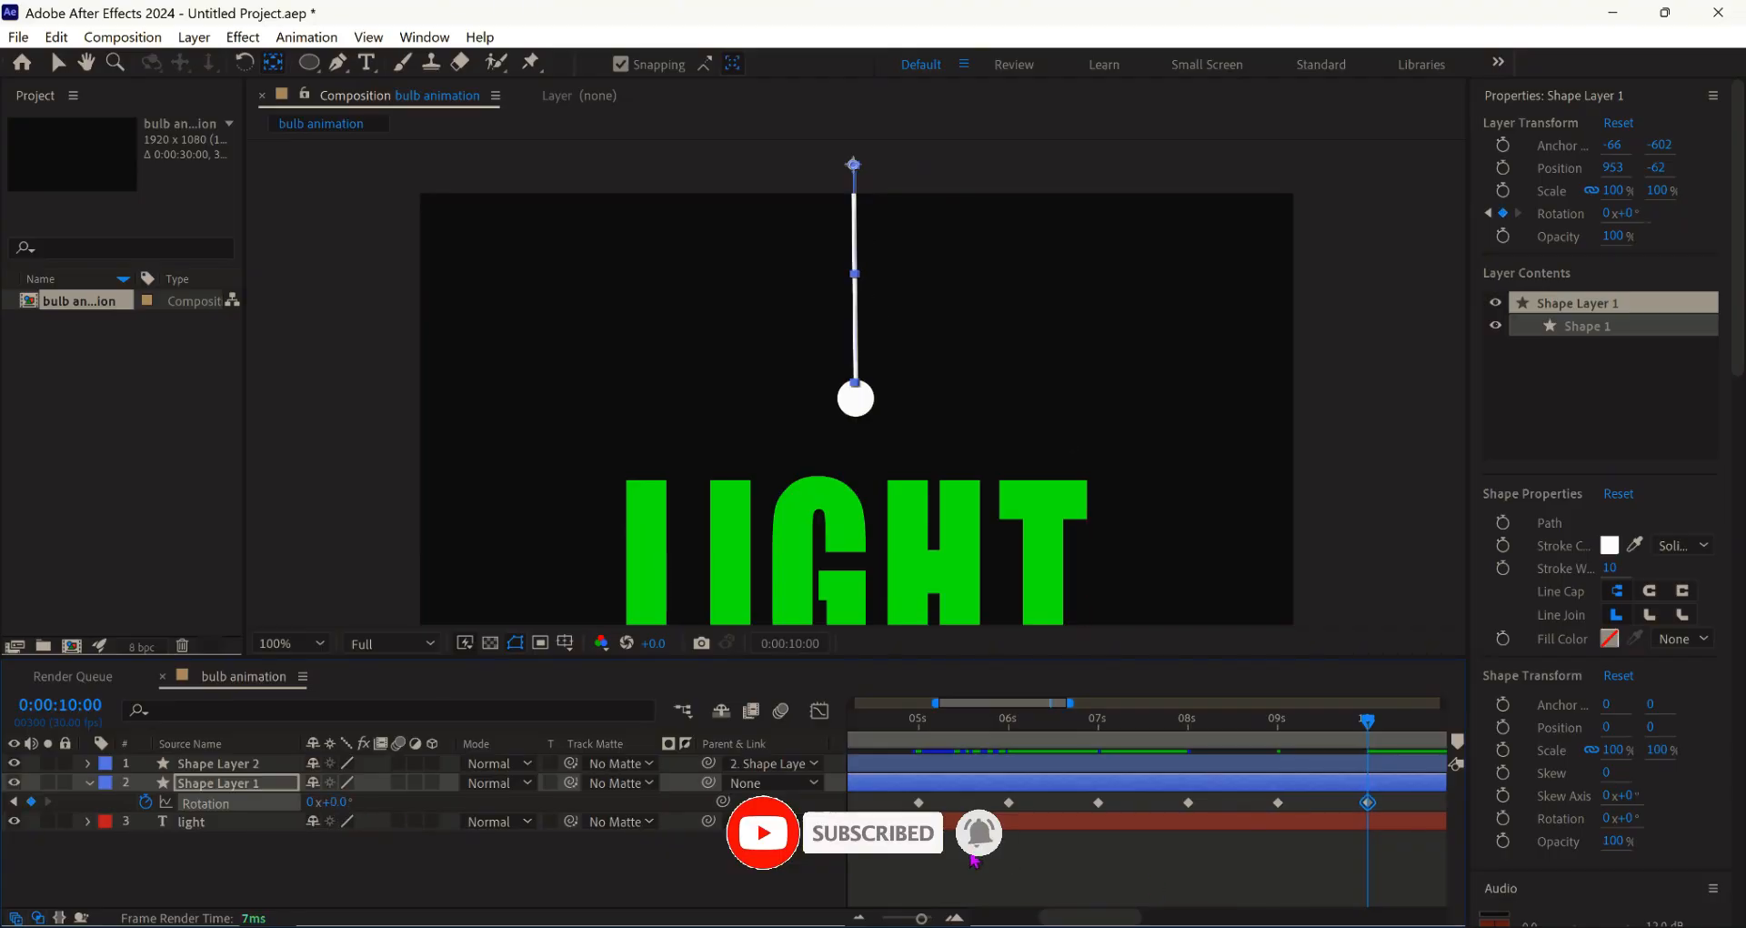
# - Marquee-select all of the cord's rotation keyframes
pyautogui.click(1379, 853)
pyautogui.scroll(-3, 1384, 819)
pyautogui.moveTo(1387, 794); pyautogui.dragTo(920, 828)
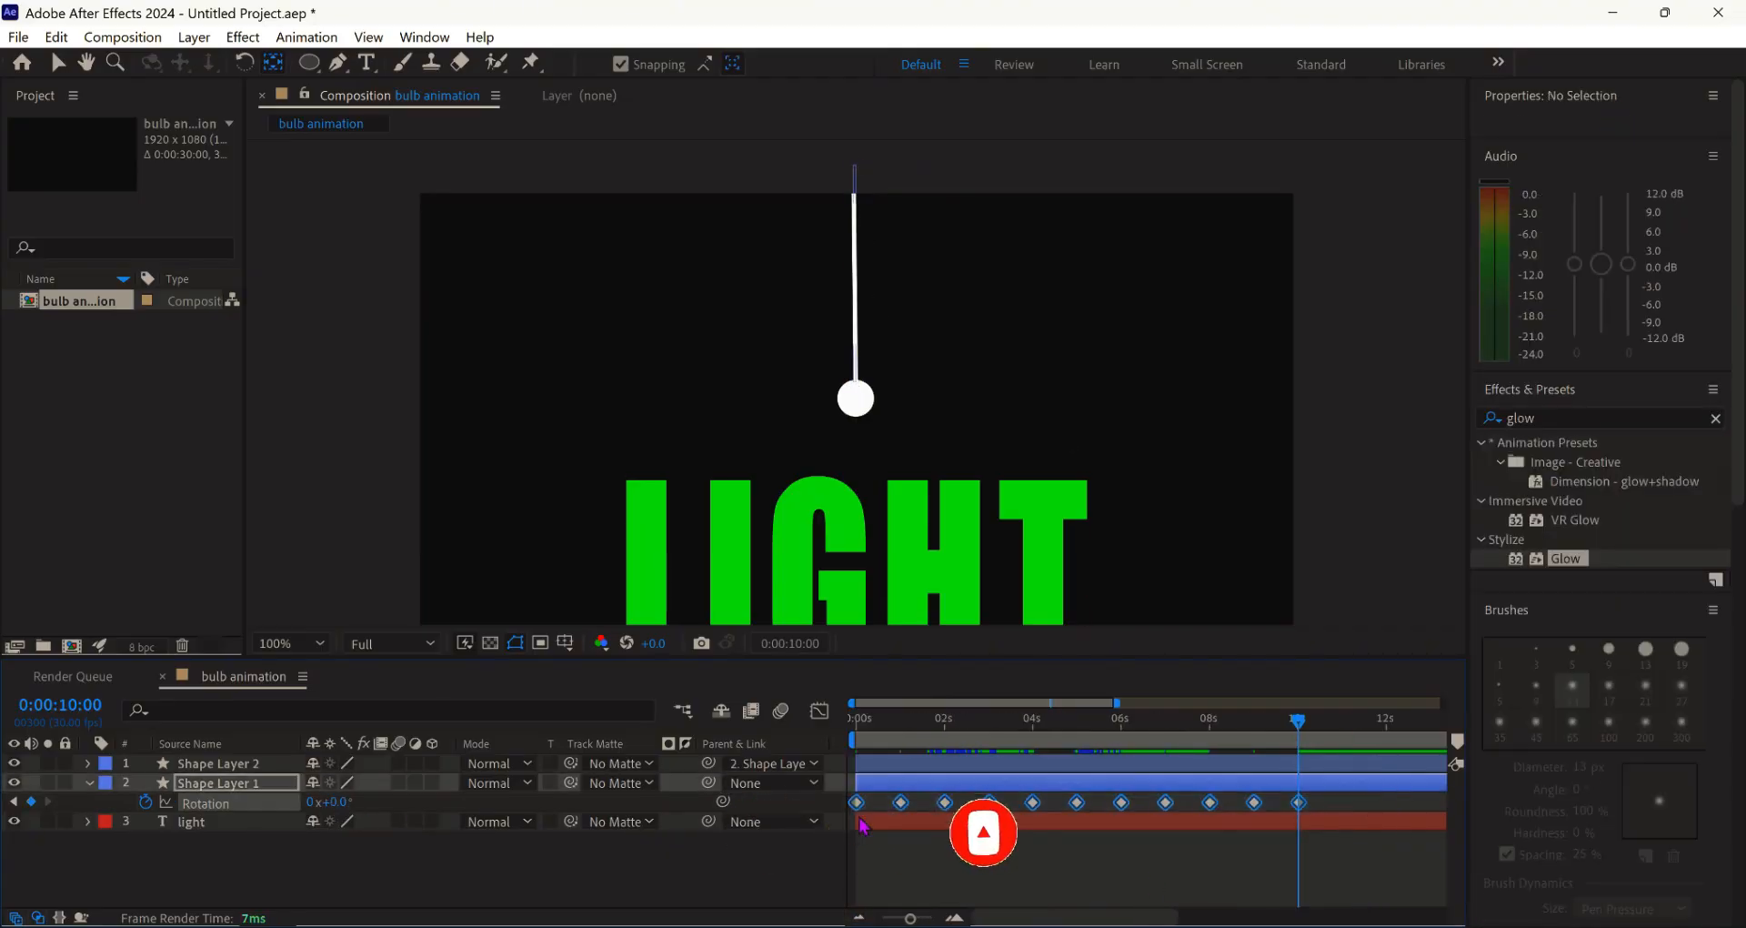
# - Apply Easy Ease to all rotation keyframes, end the work area near 11 s, and set magnification to Fit
pyautogui.rightClick(1299, 802)
pyautogui.click(1440, 689)
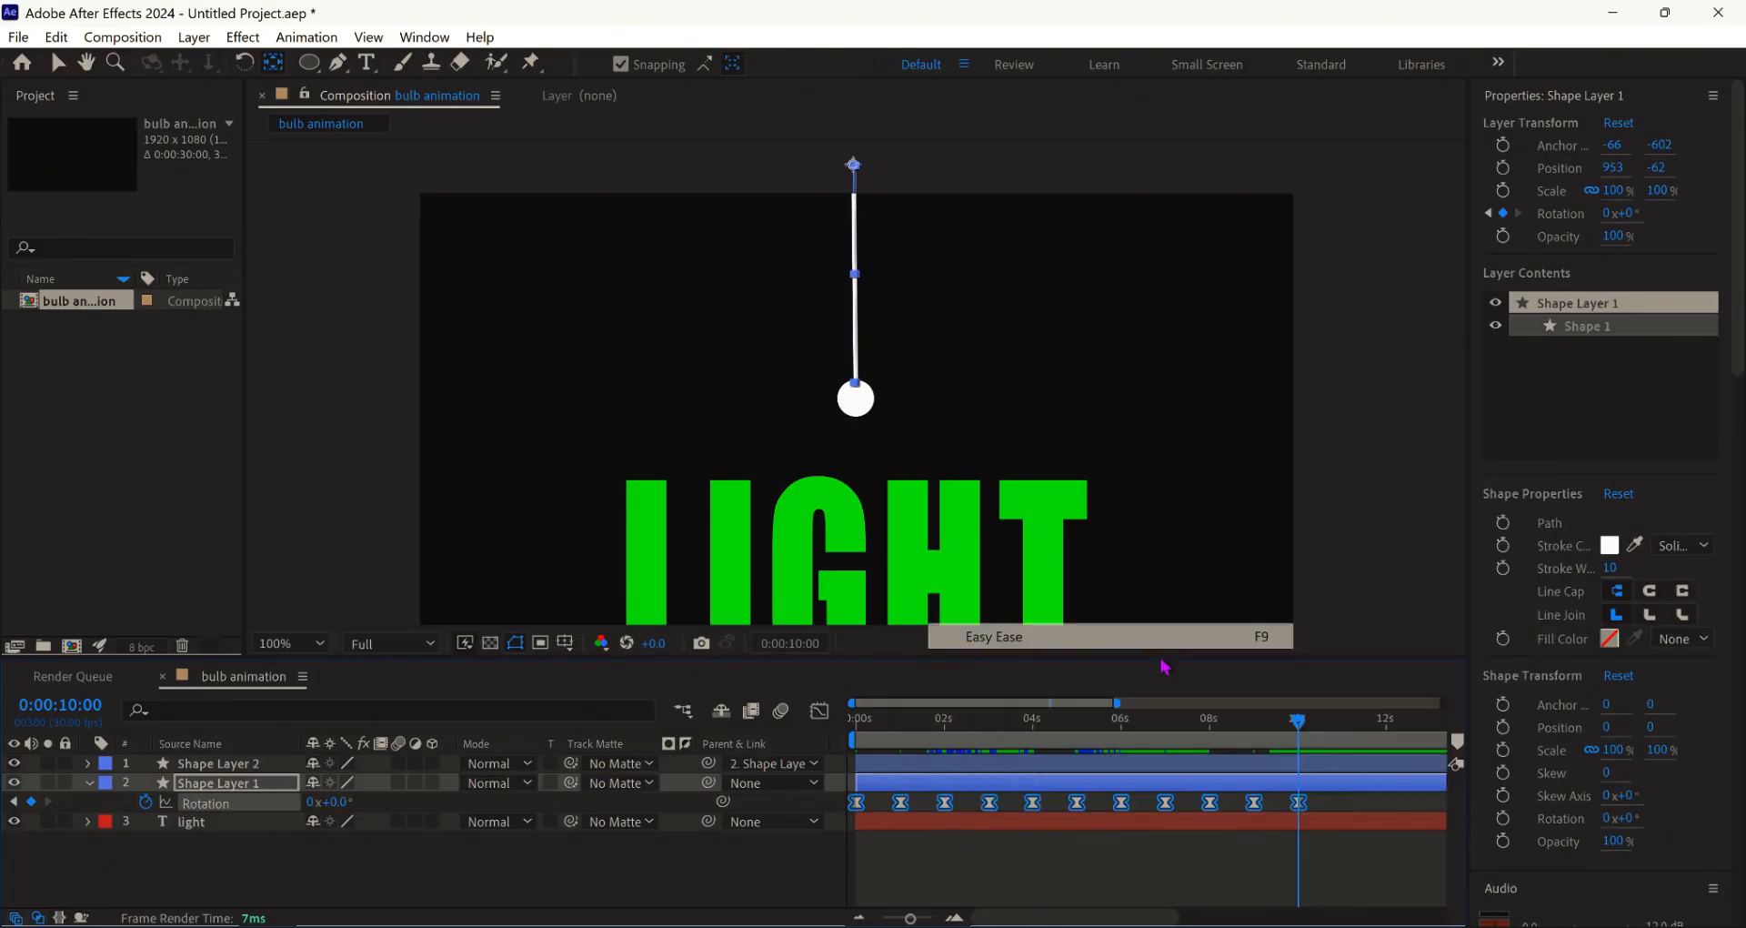
pyautogui.click(855, 918)
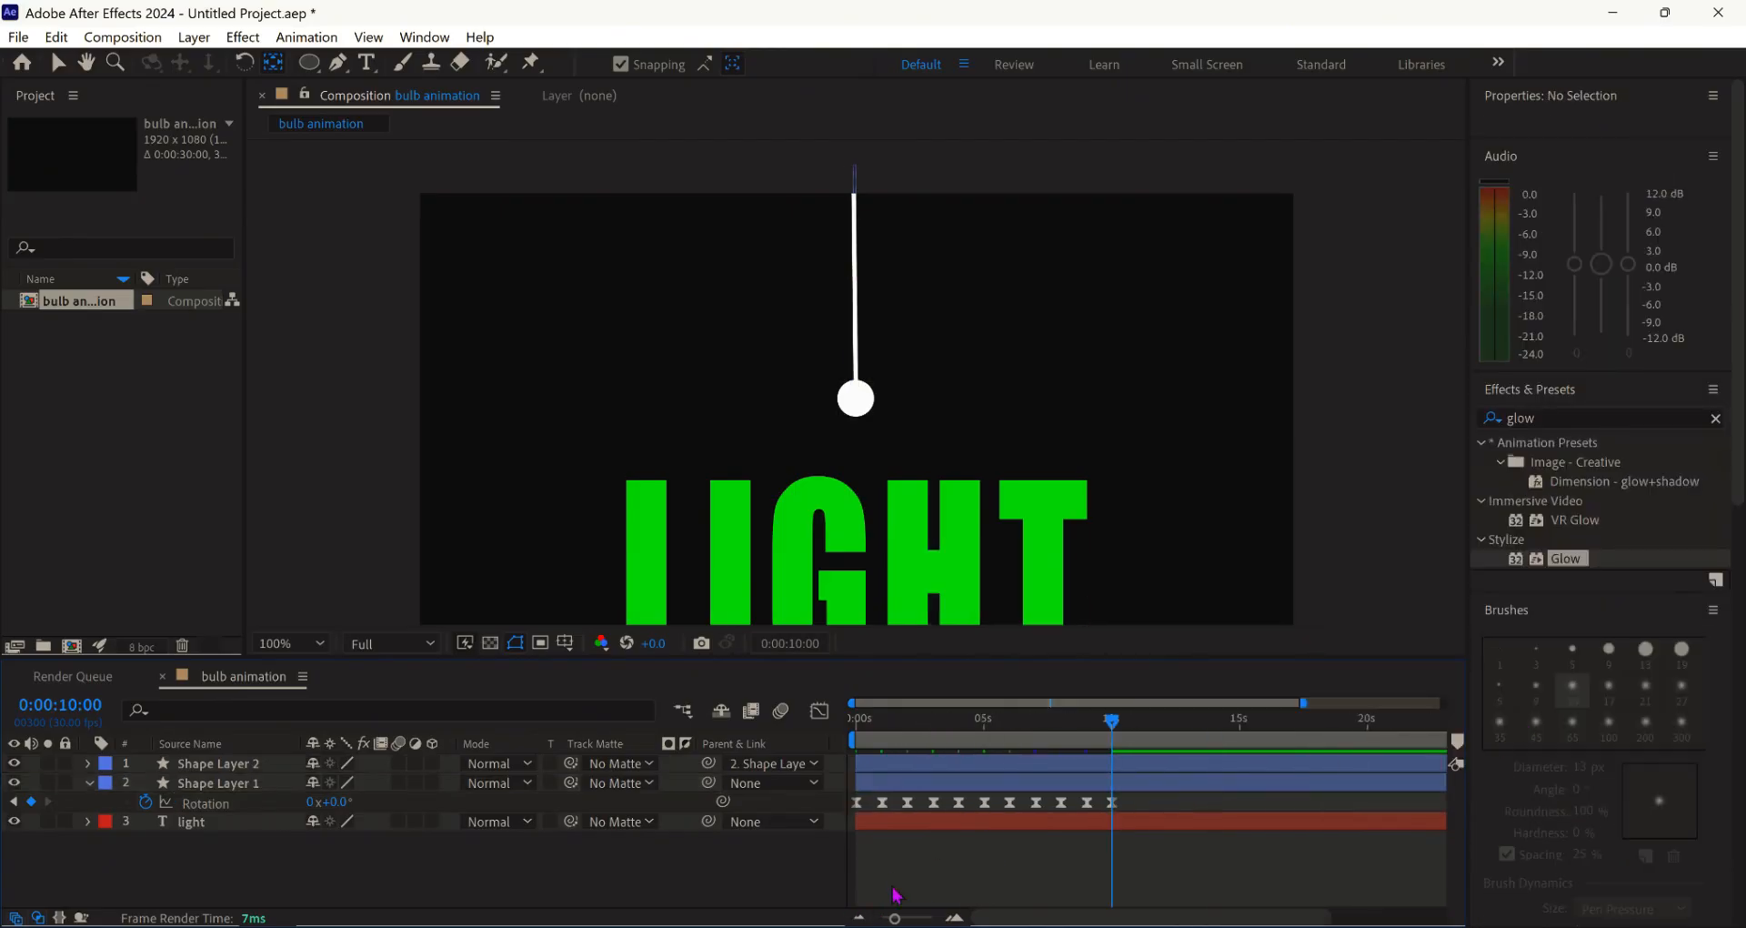
pyautogui.click(860, 918)
pyautogui.moveTo(1440, 751)
pyautogui.mouseDown()
pyautogui.moveTo(1079, 769)
pyautogui.moveTo(857, 720)
pyautogui.mouseUp()
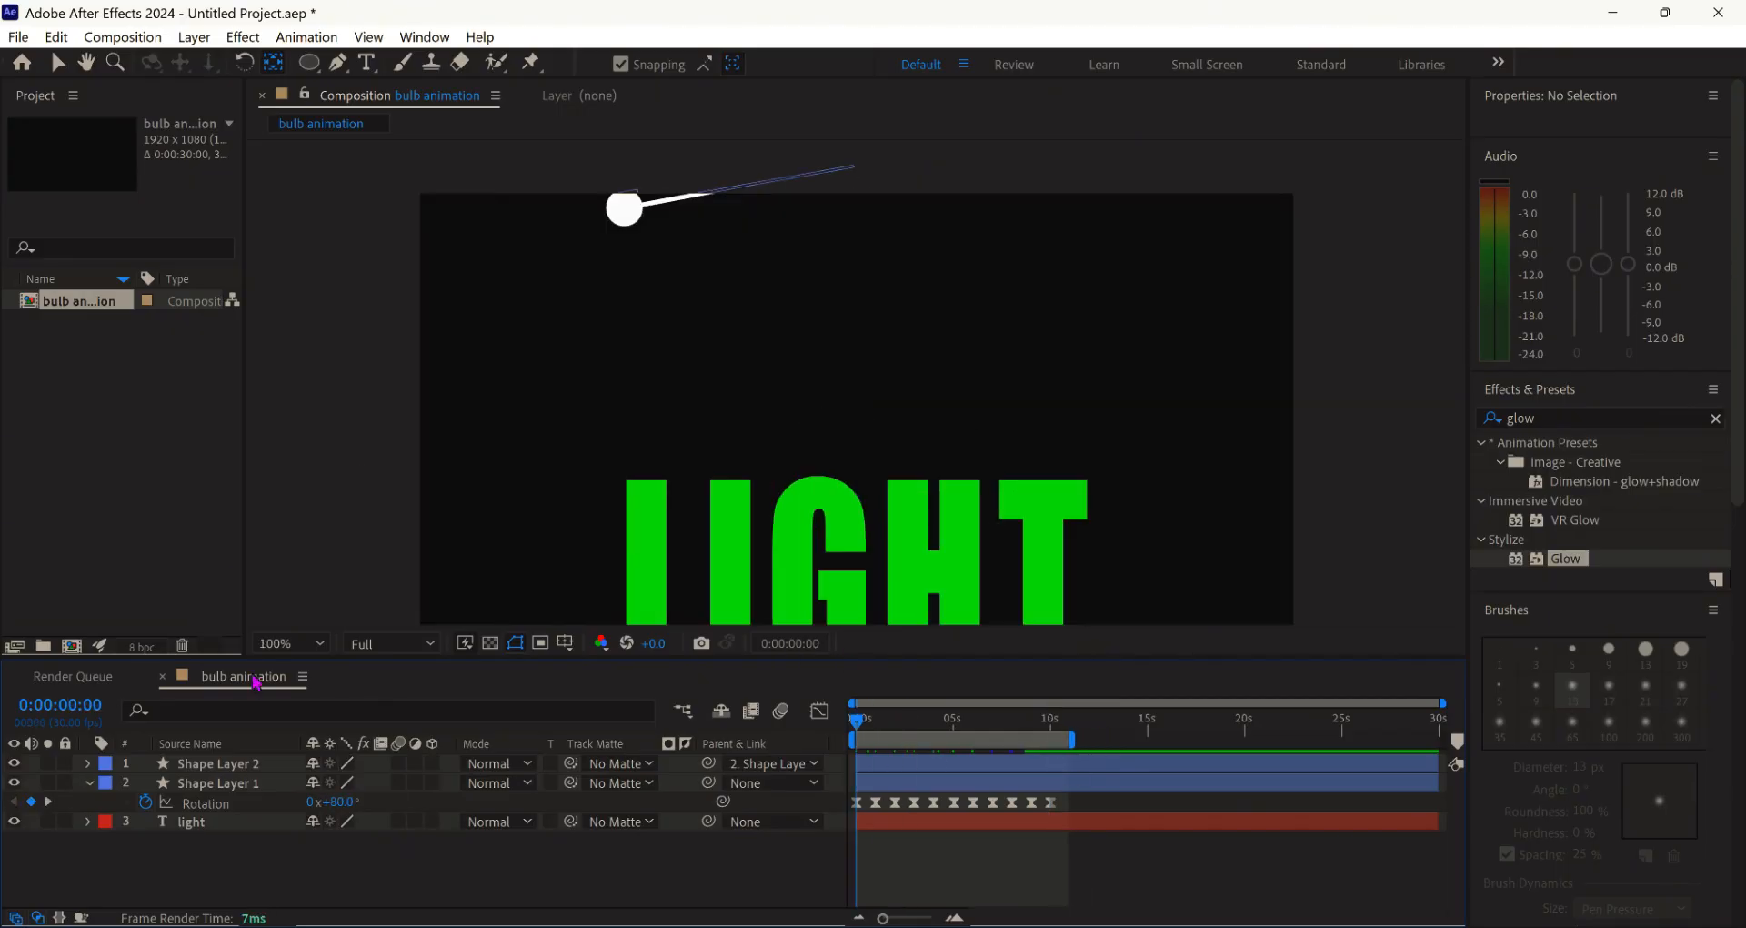
pyautogui.click(273, 643)
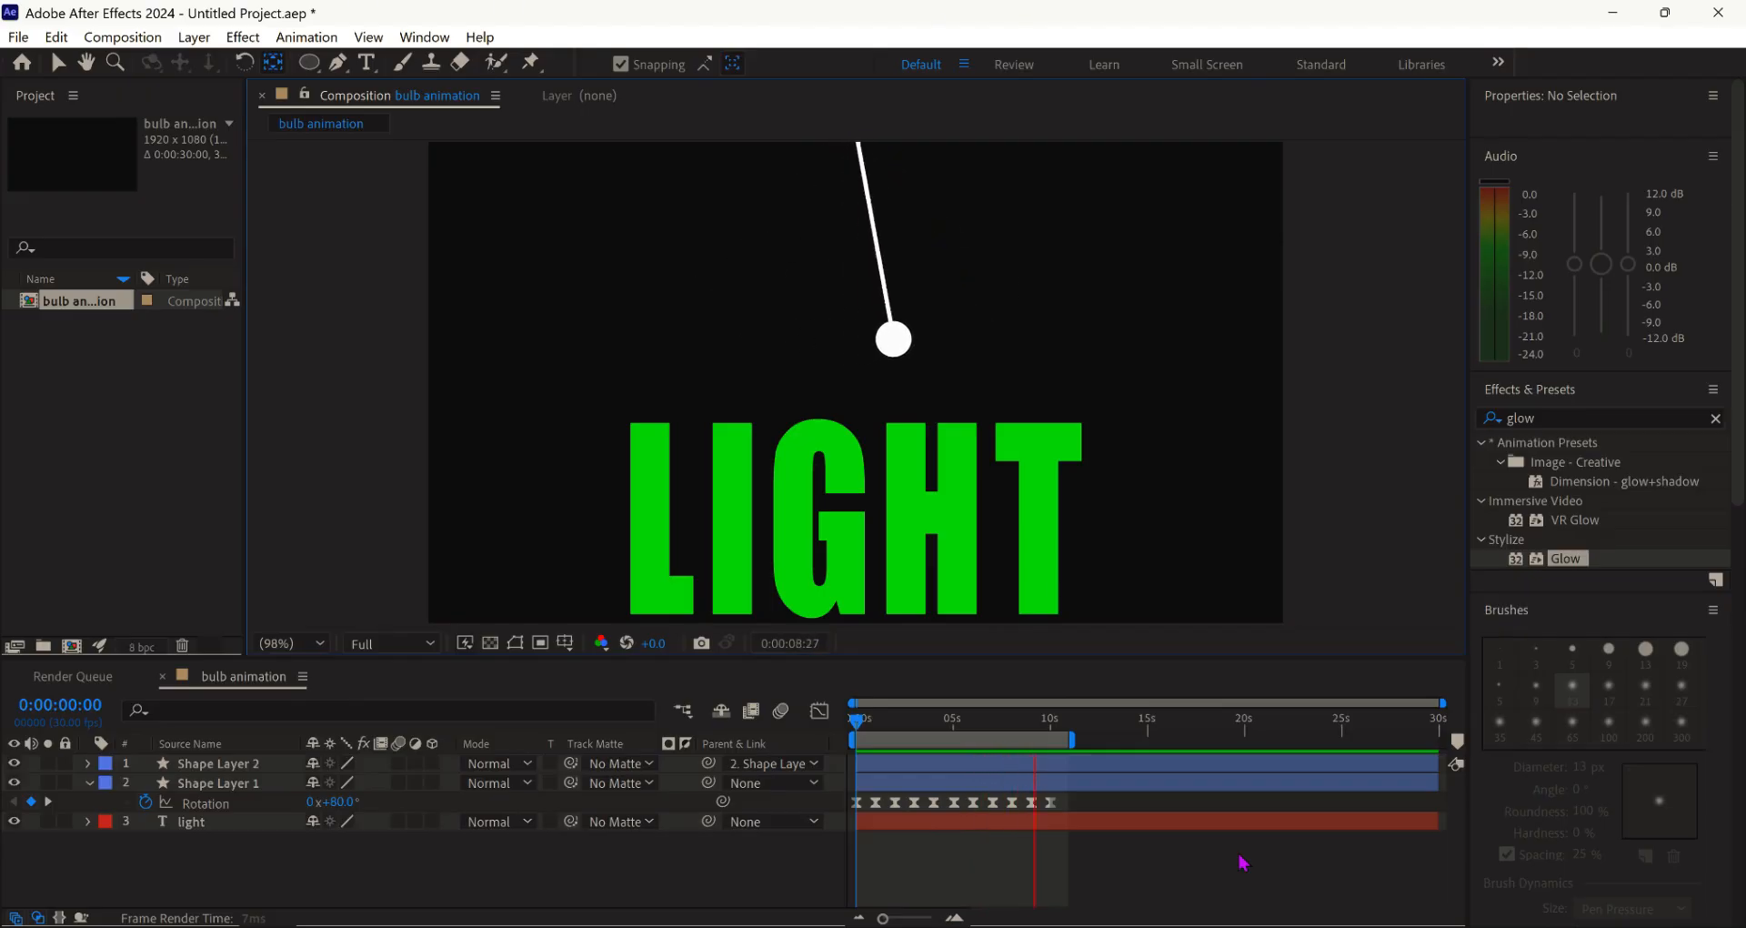
# - Apply the Glow effect to the bulb layer
pyautogui.click(1565, 420)
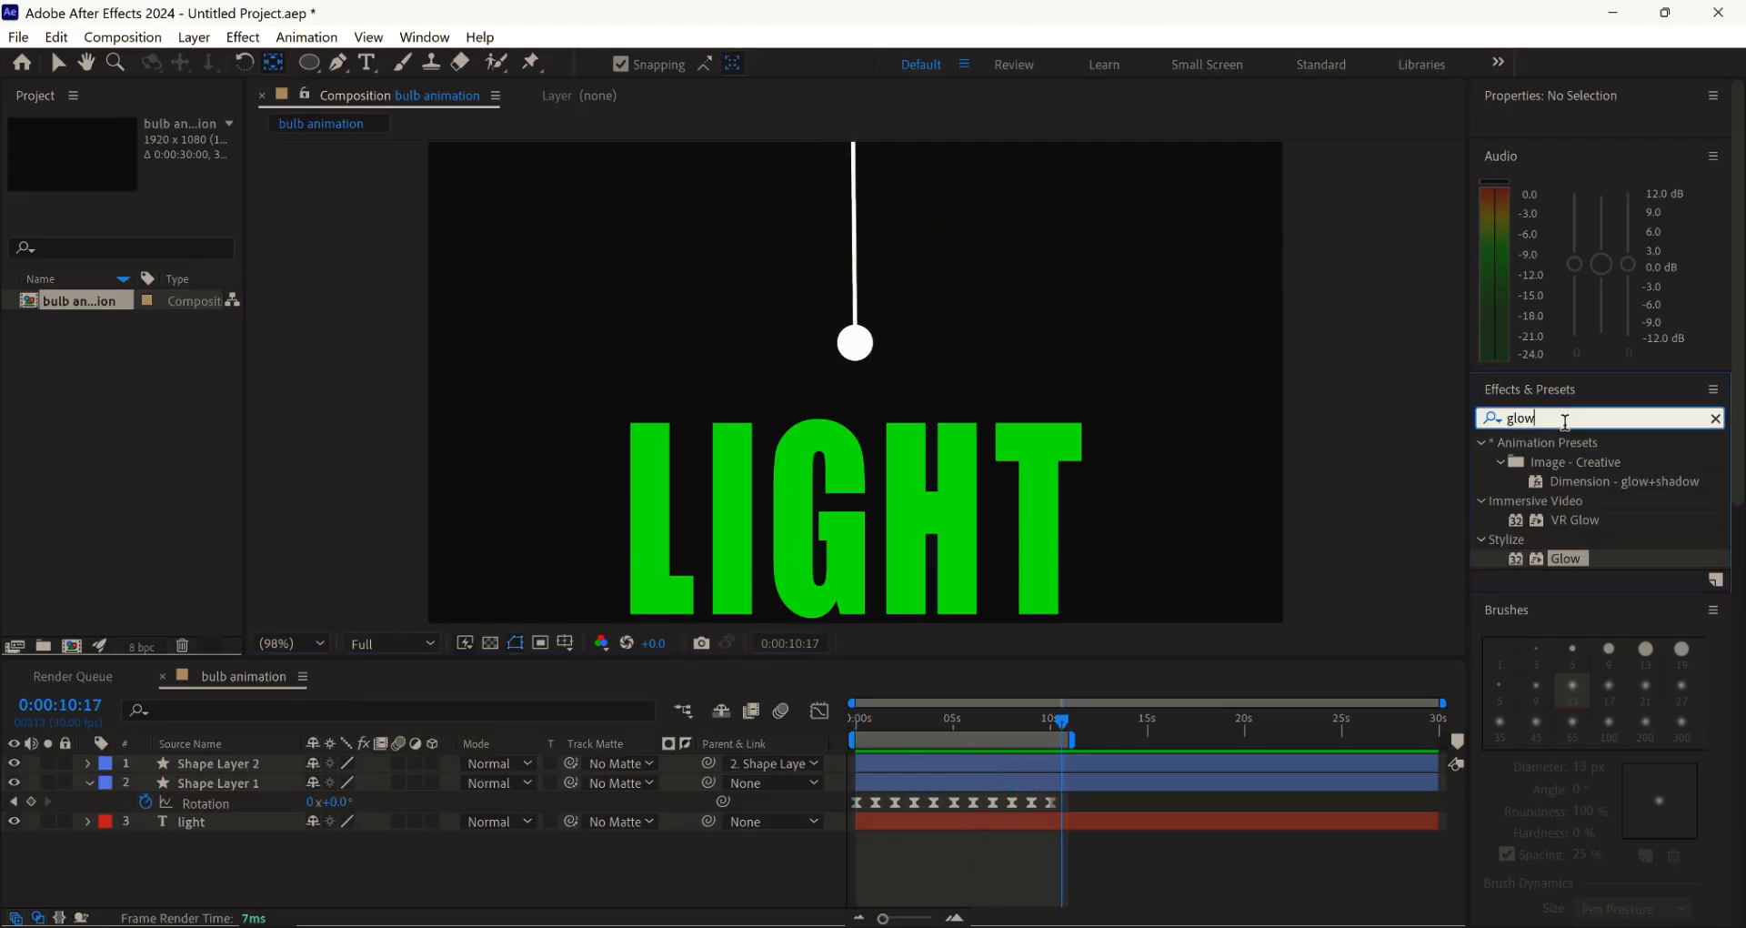
pyautogui.moveTo(1564, 557); pyautogui.dragTo(855, 344)
pyautogui.click(14, 187)
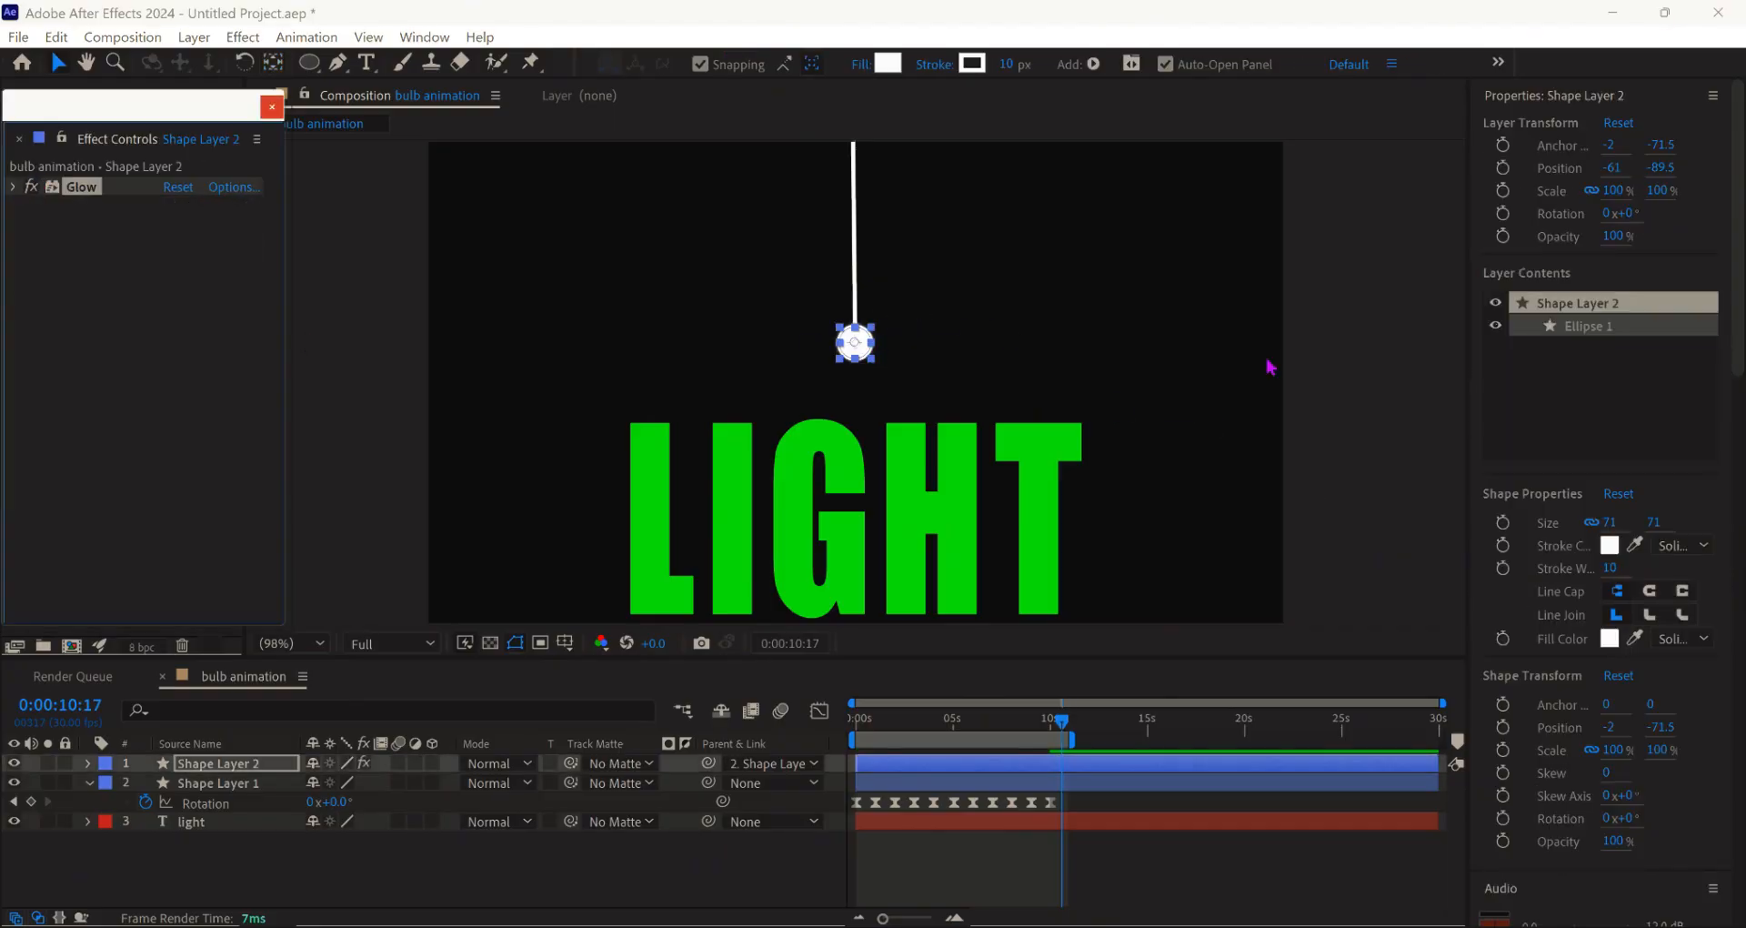
# - Add a Fill effect to the bulb, eyedropping the LIGHT text's green
pyautogui.click(1138, 390)
pyautogui.click(1543, 418)
pyautogui.write('g')
pyautogui.press('BackSpace')
pyautogui.write('fill')
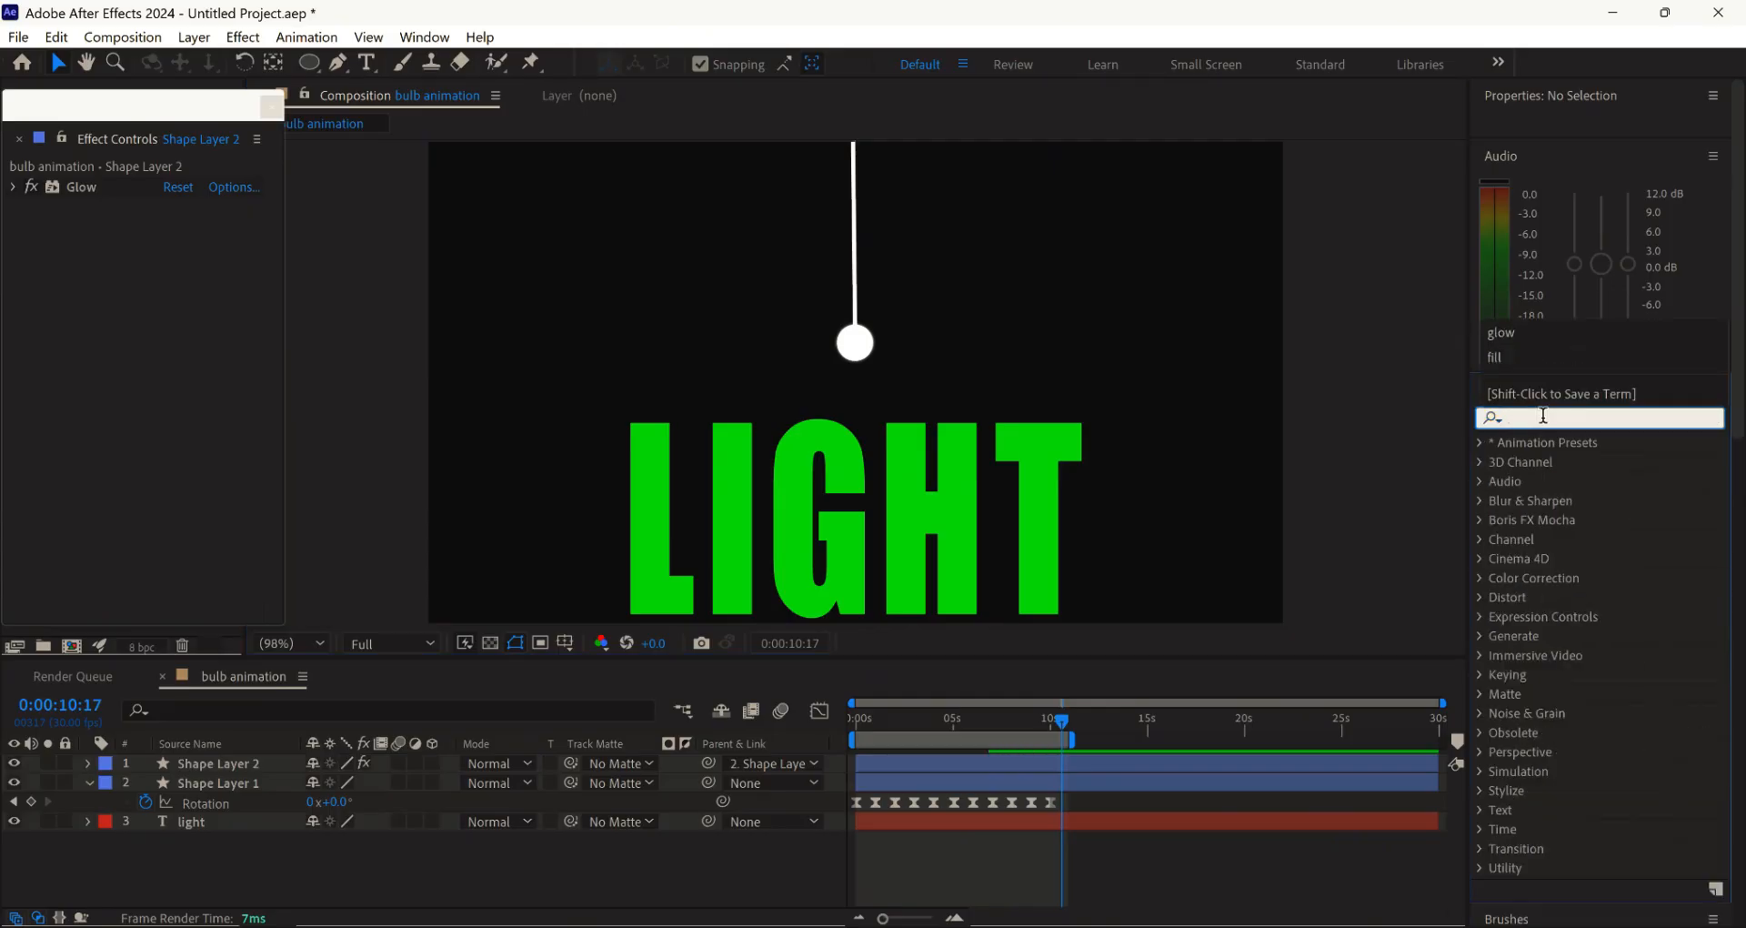
pyautogui.click(1561, 558)
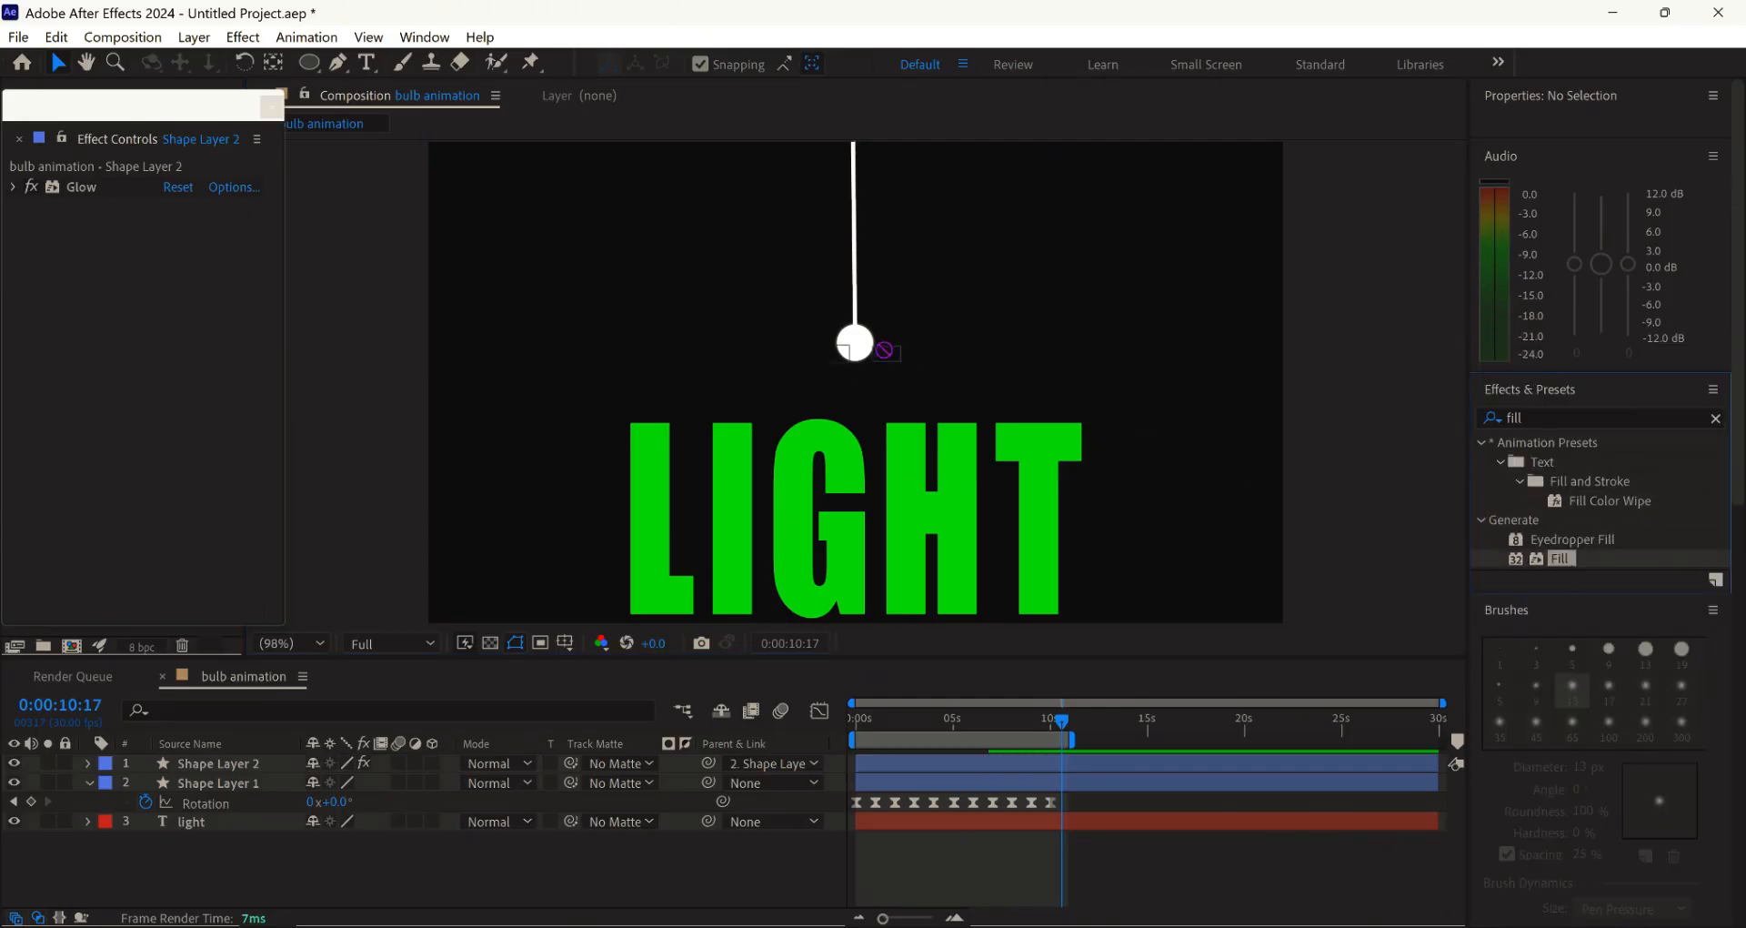
pyautogui.moveTo(884, 350); pyautogui.dragTo(855, 344)
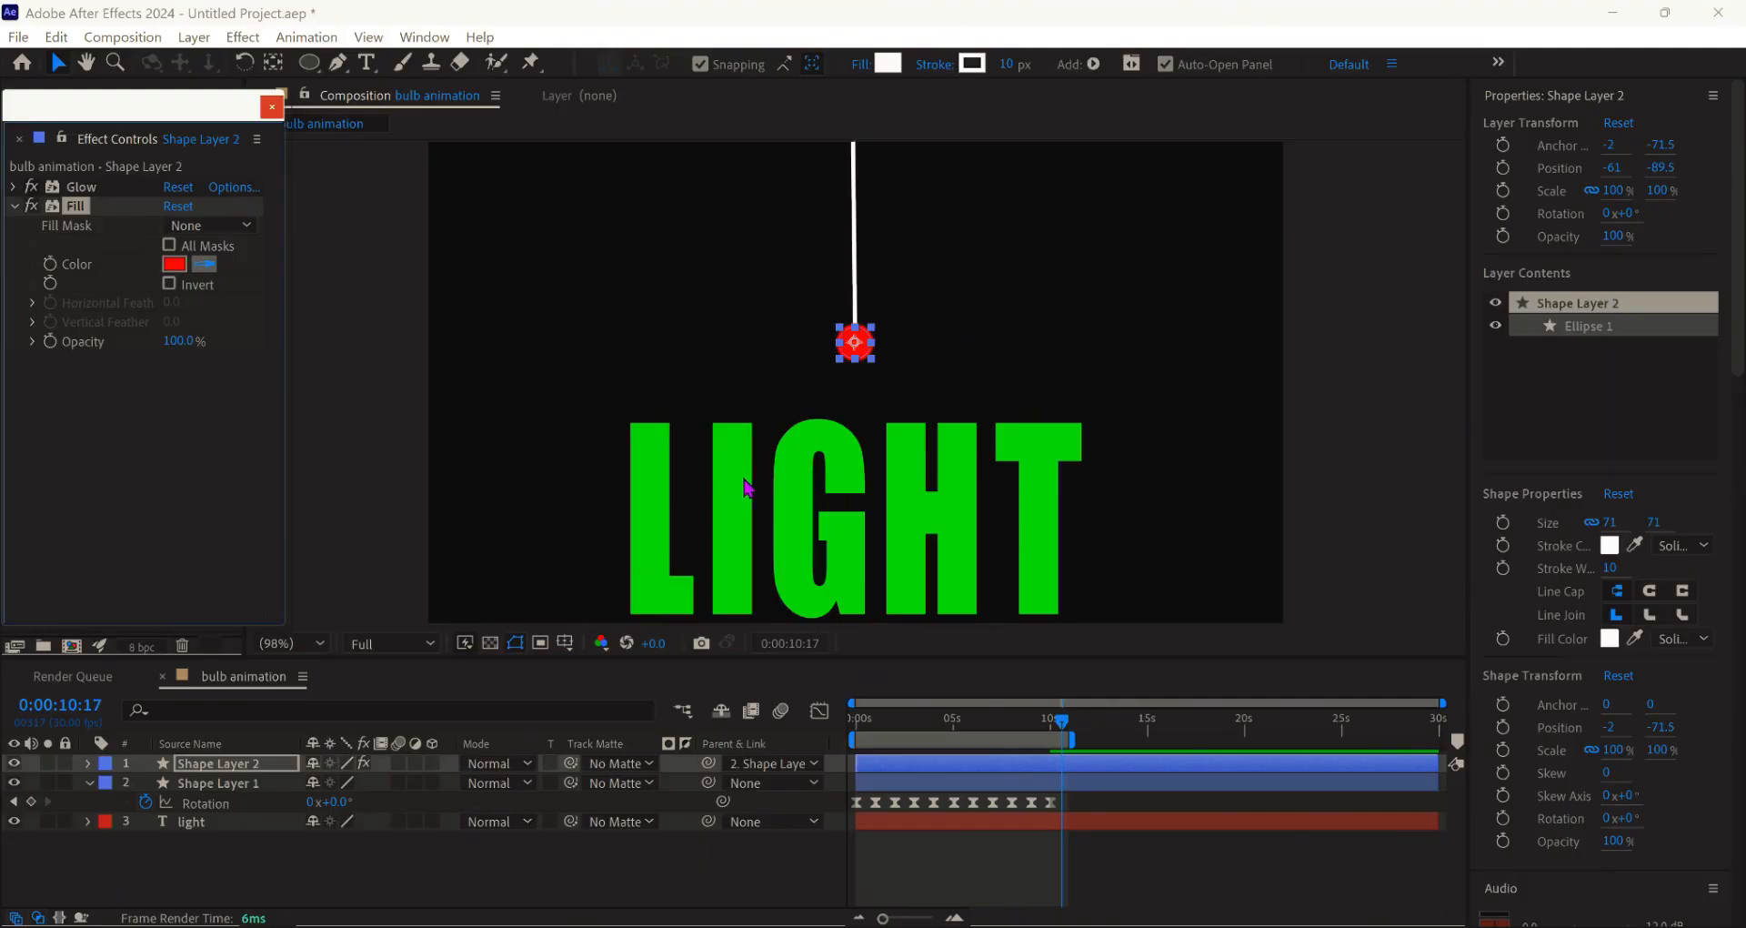
pyautogui.click(118, 275)
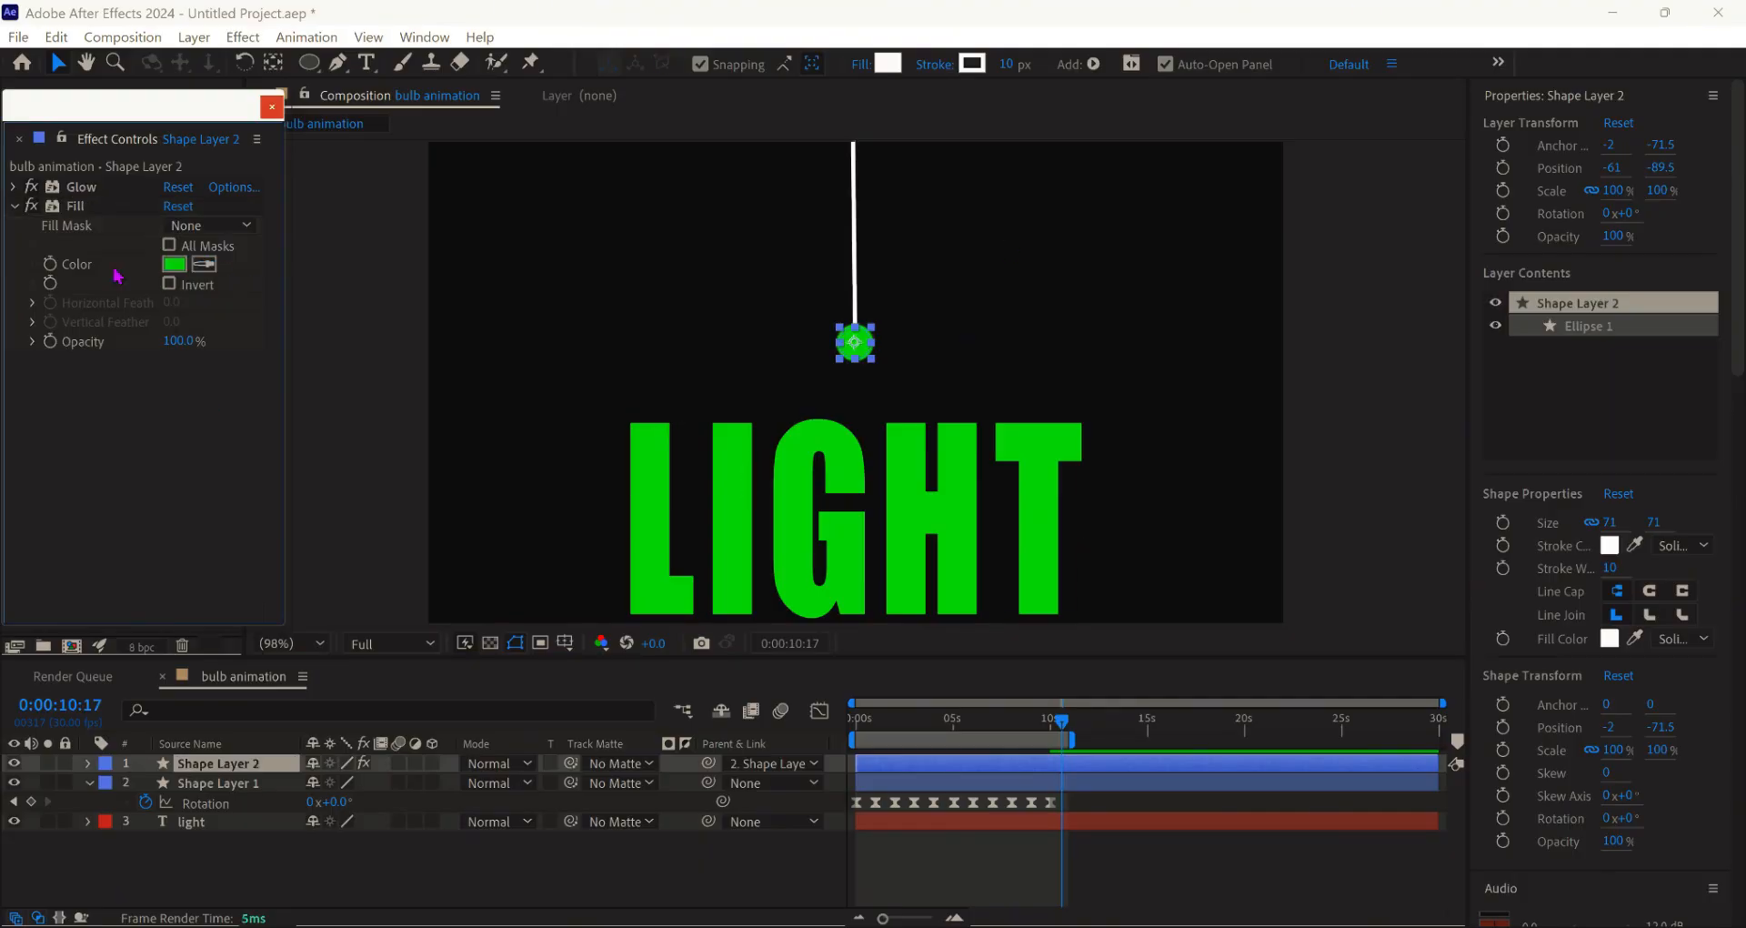
pyautogui.click(13, 207)
# - Duplicate the Glow effect three times to stack four glows
pyautogui.click(90, 188)
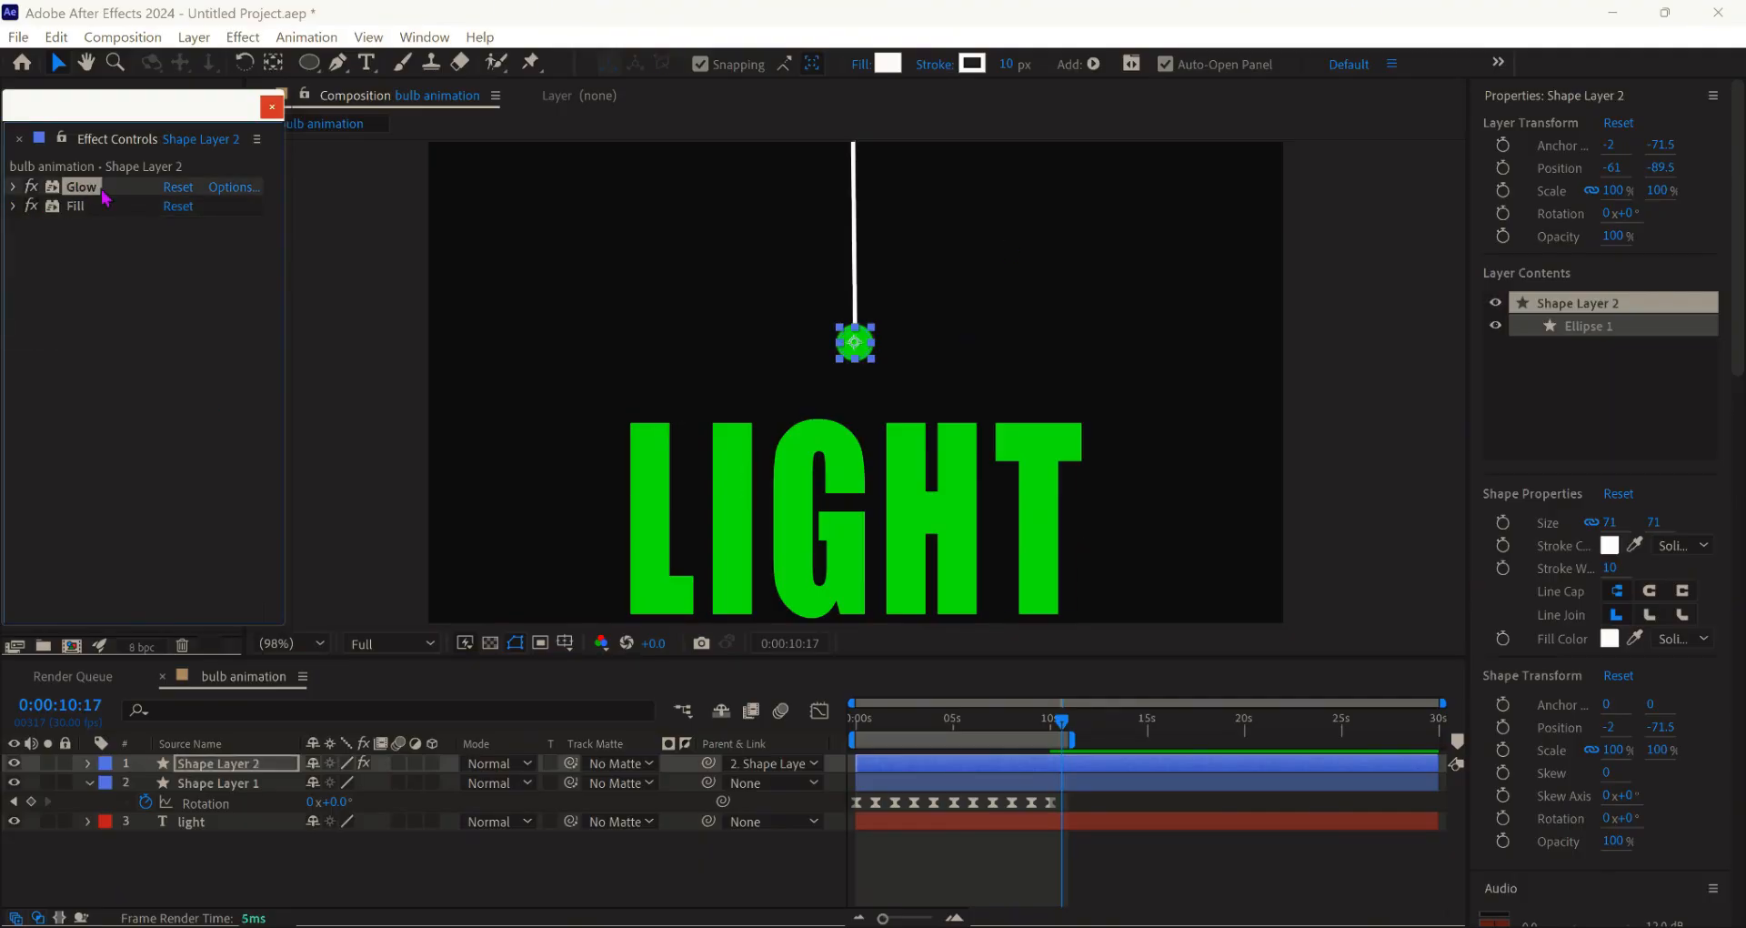
pyautogui.hotkey('ctrl', 'd')
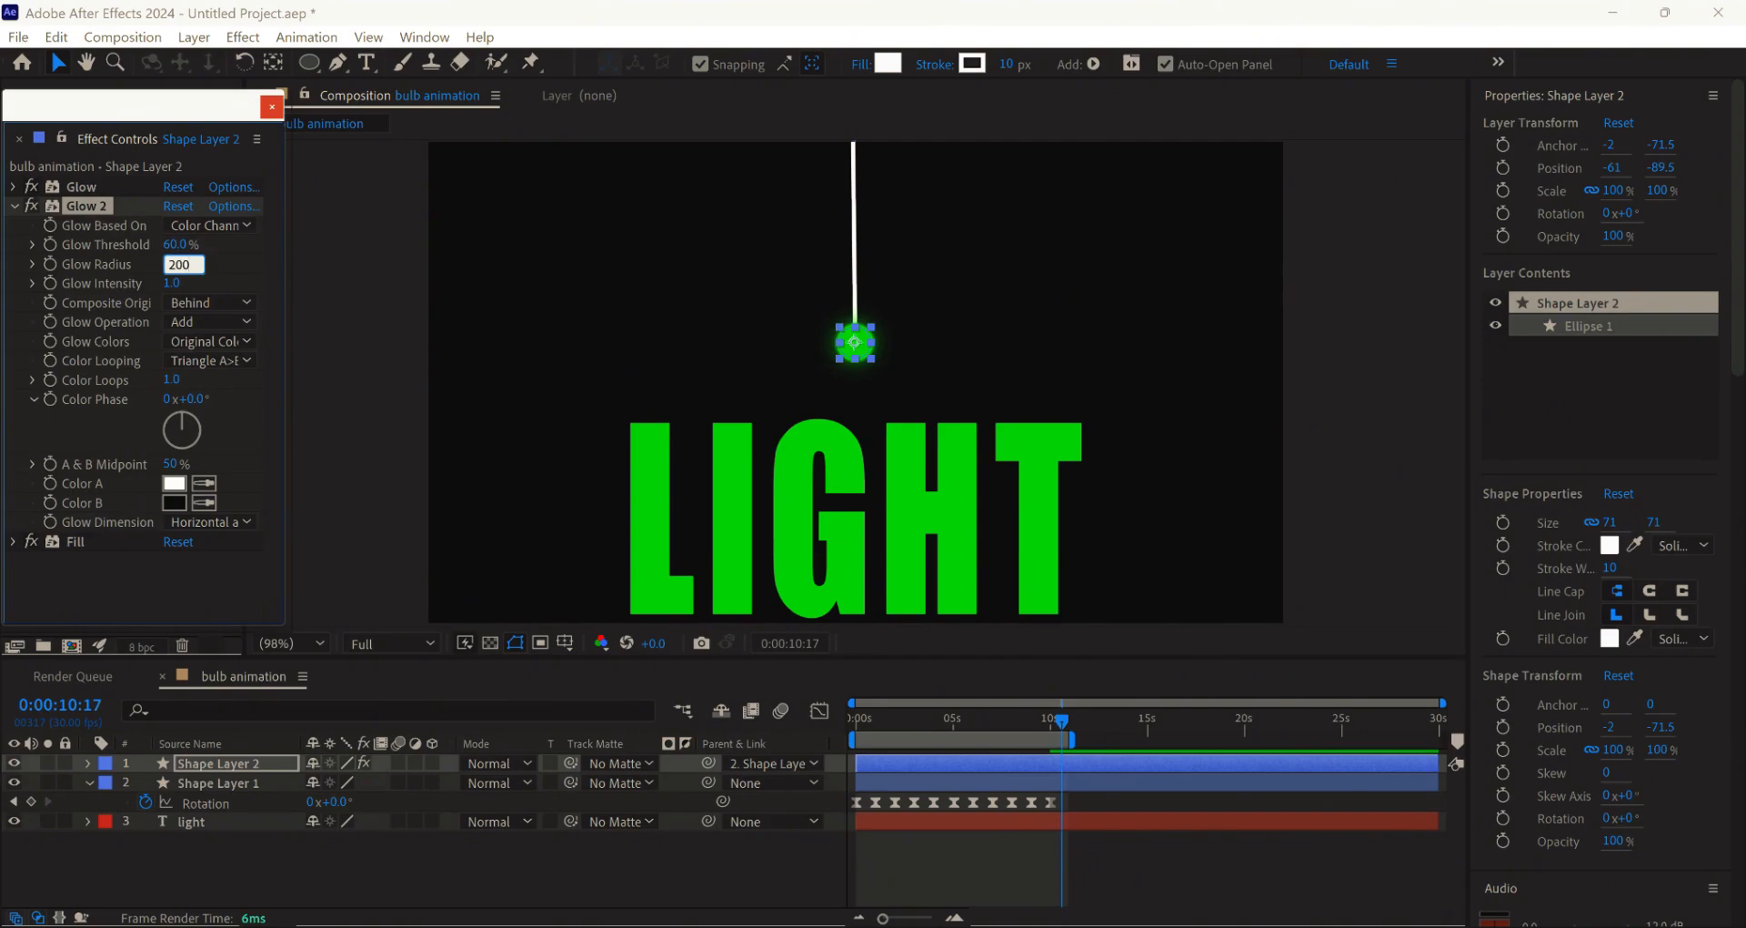
pyautogui.click(15, 207)
pyautogui.hotkey('ctrl', 'd')
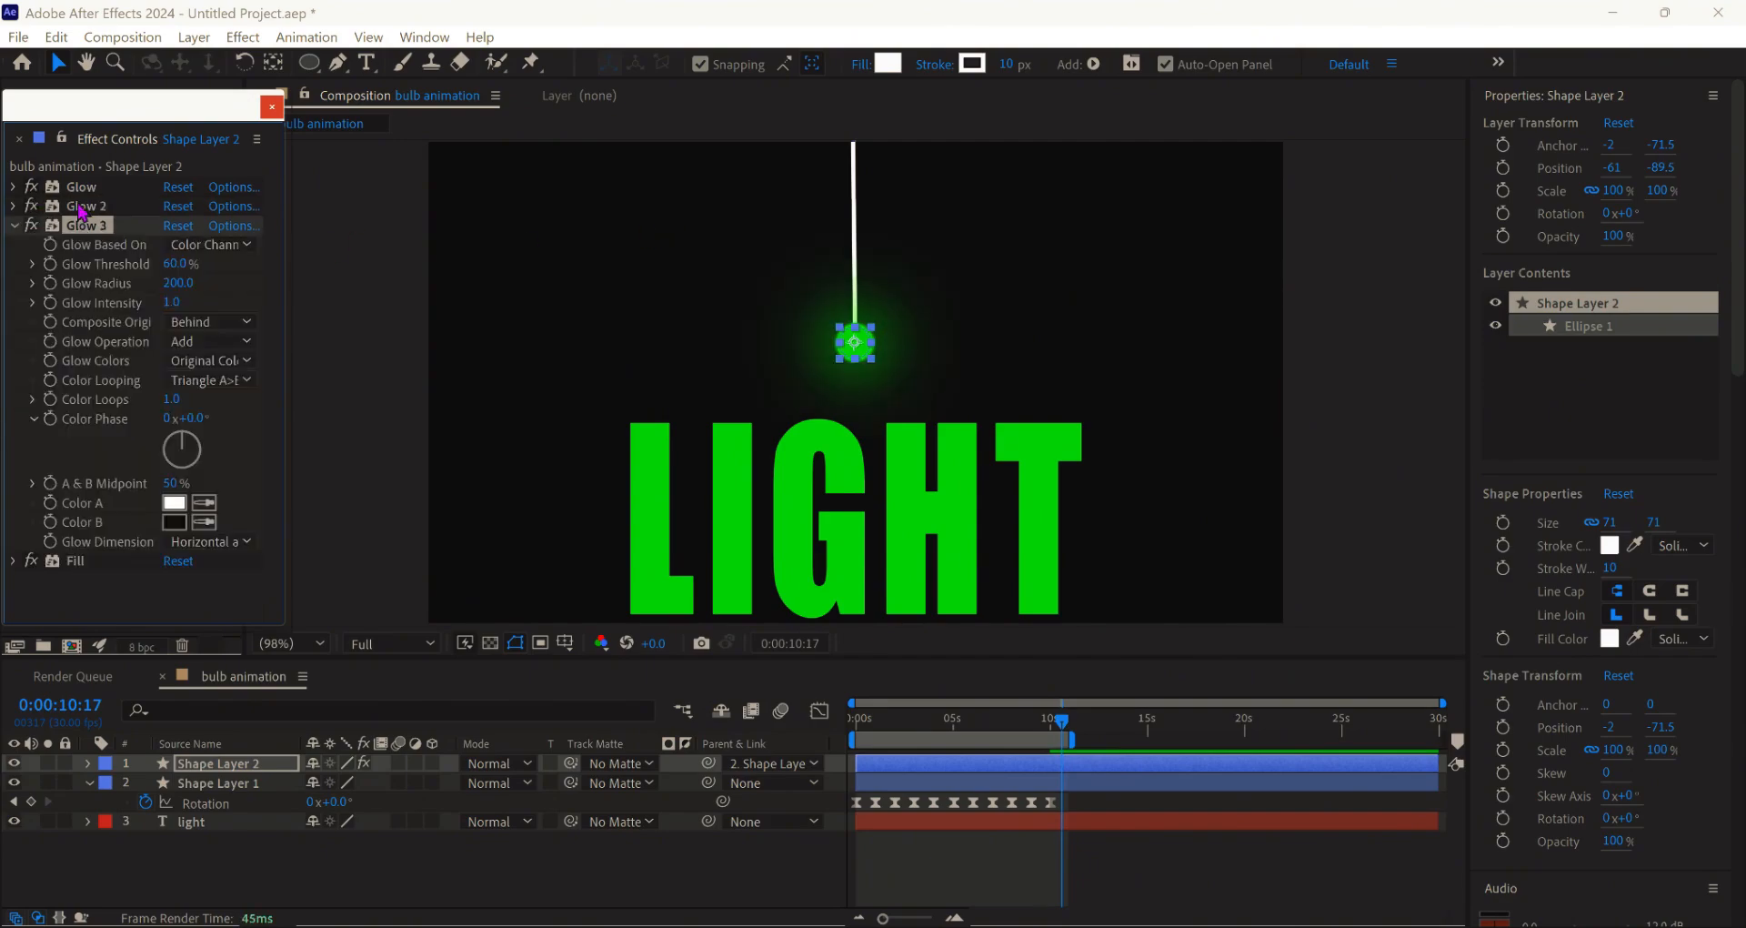
pyautogui.hotkey('ctrl', 'd')
pyautogui.click(15, 283)
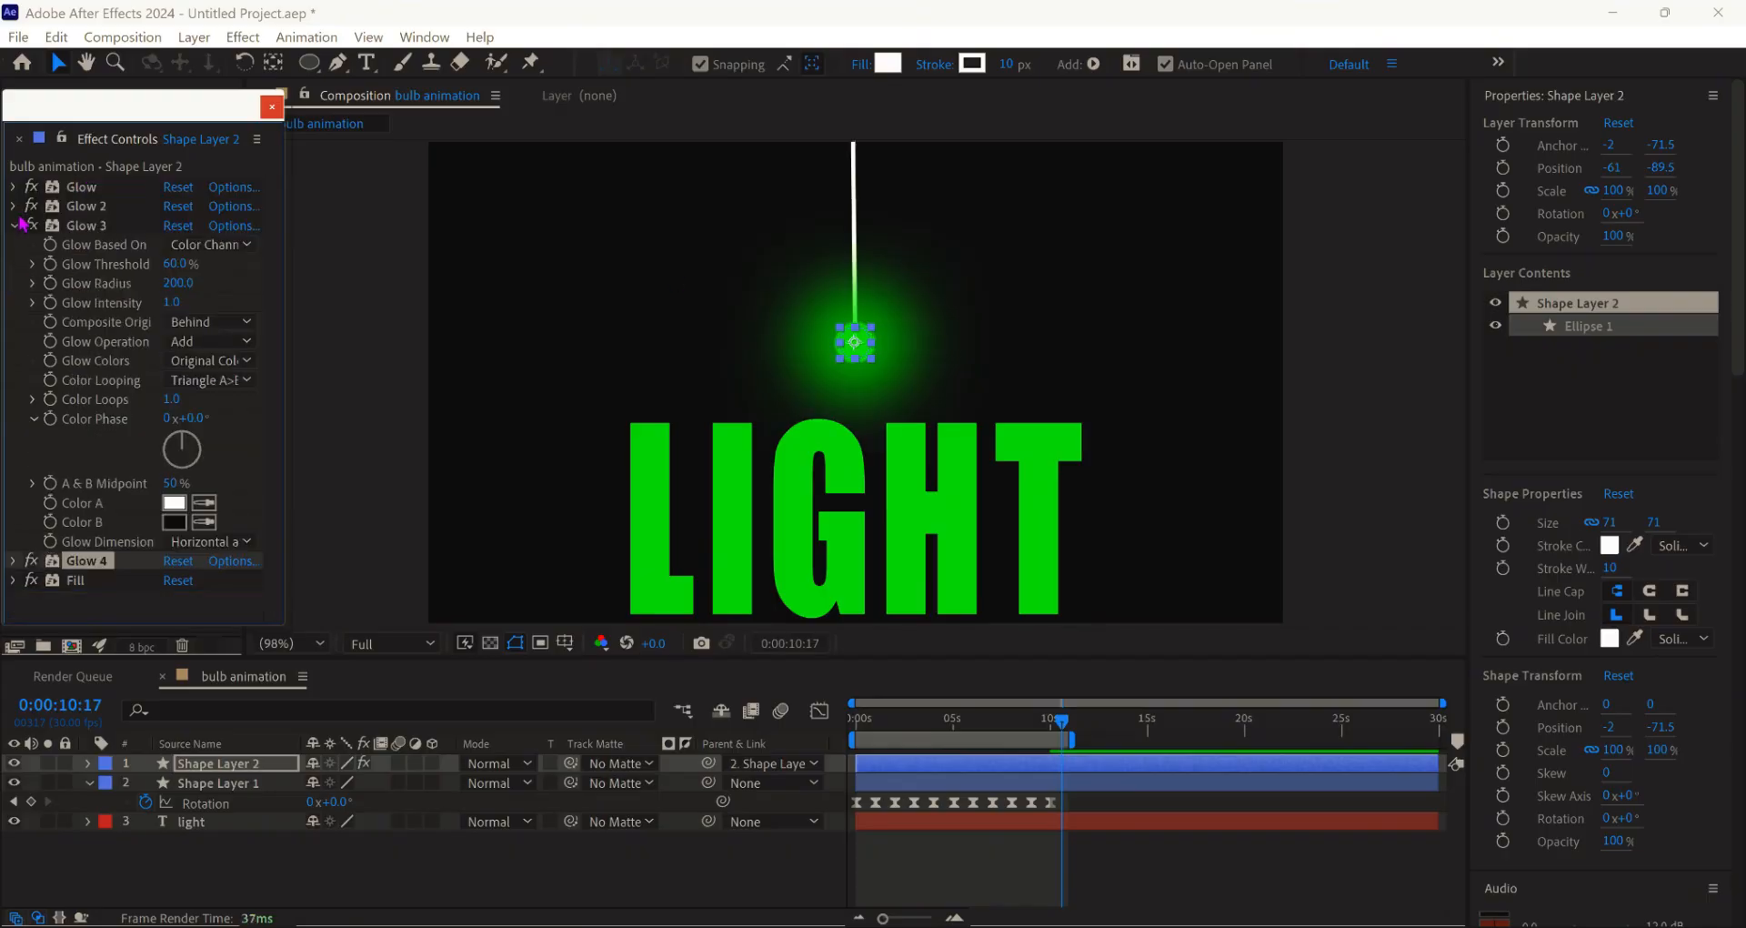
pyautogui.click(13, 227)
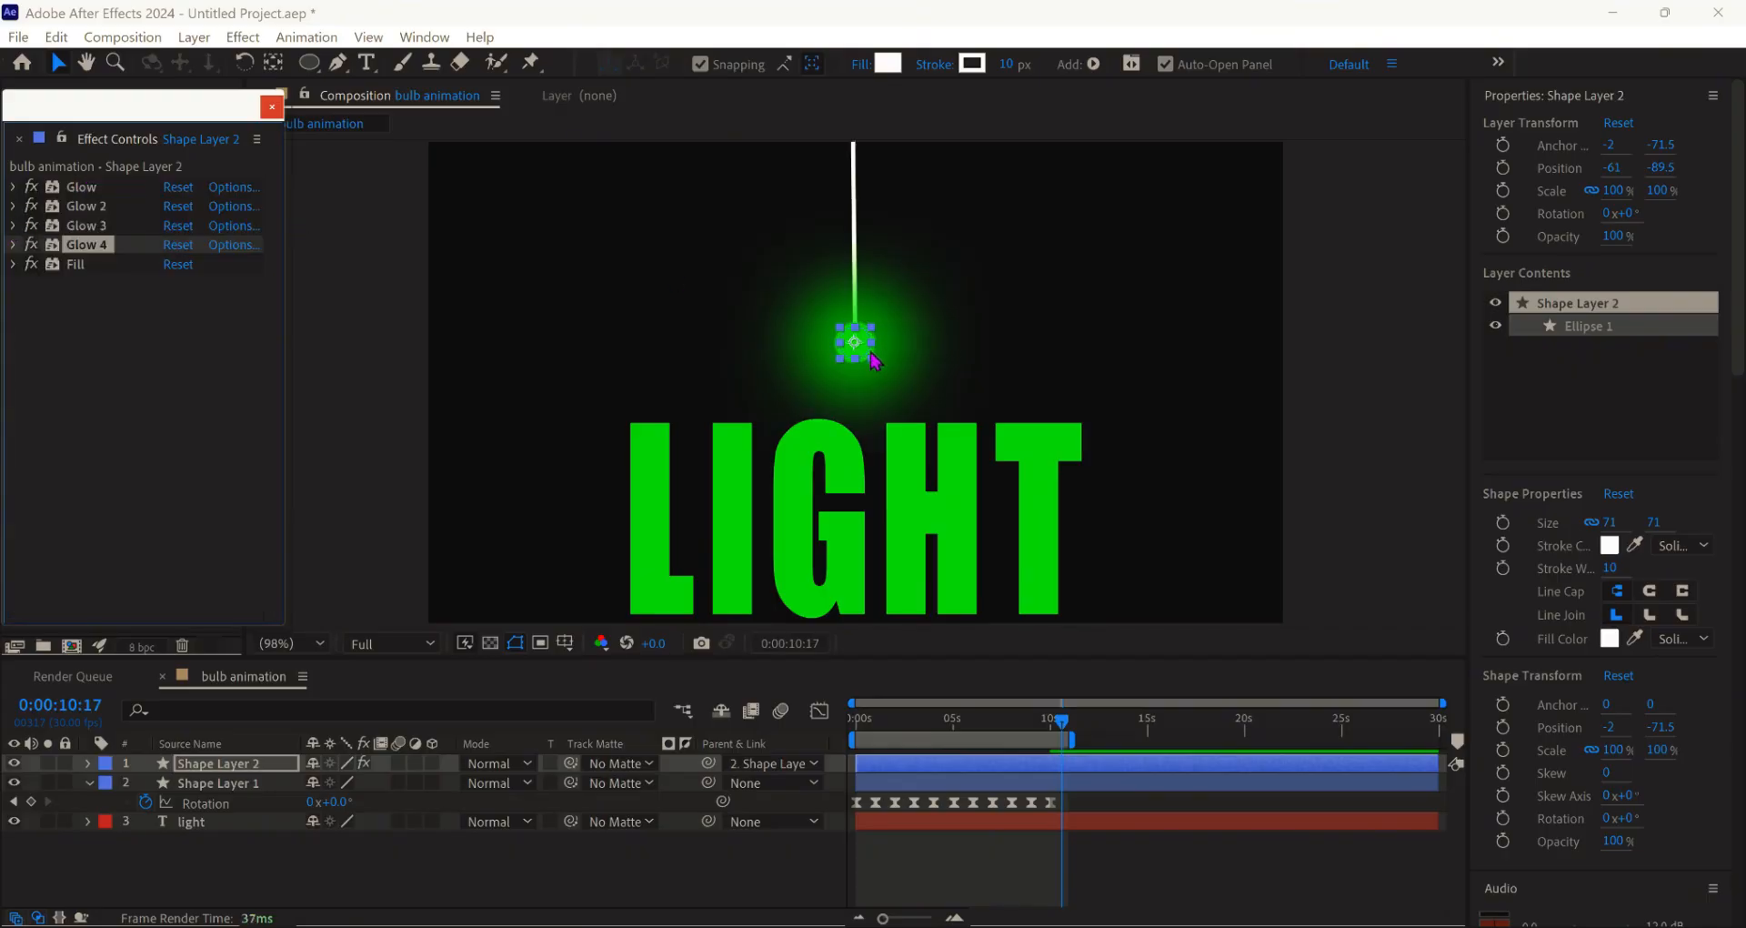
# - Duplicate the bulb, place the copy above LIGHT, and set Shape Layer 3 as the text's Track Matte
pyautogui.click(88, 784)
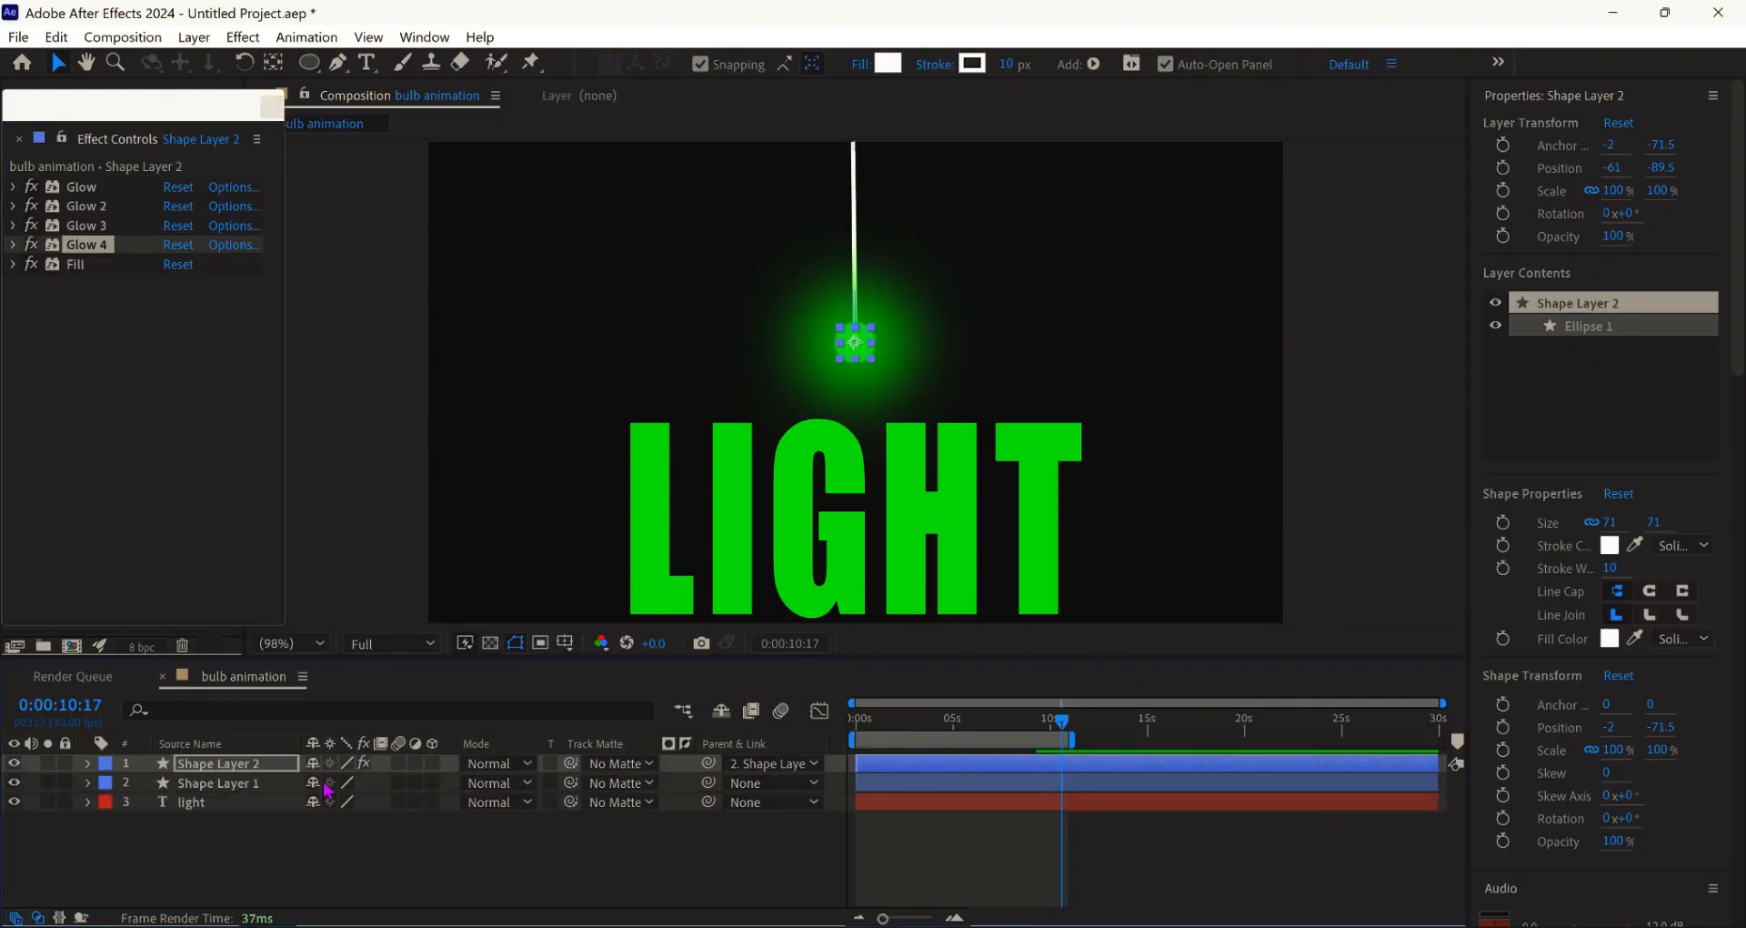
pyautogui.click(234, 769)
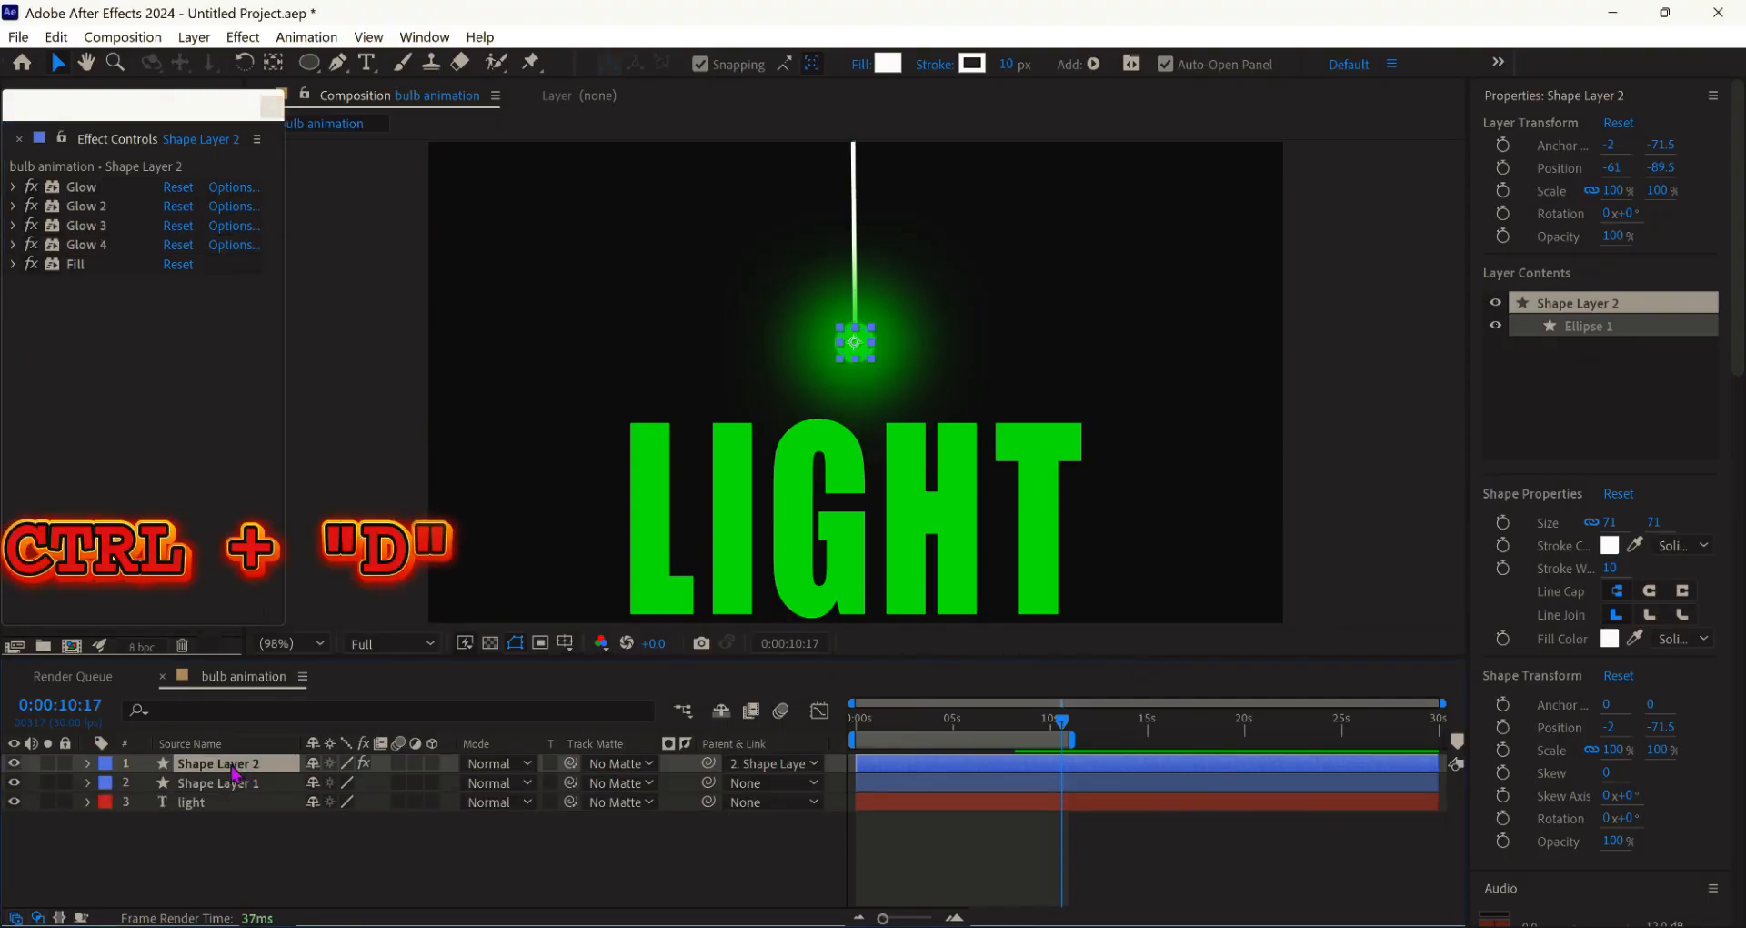
pyautogui.hotkey('ctrl', 'd')
pyautogui.moveTo(243, 773); pyautogui.dragTo(234, 821)
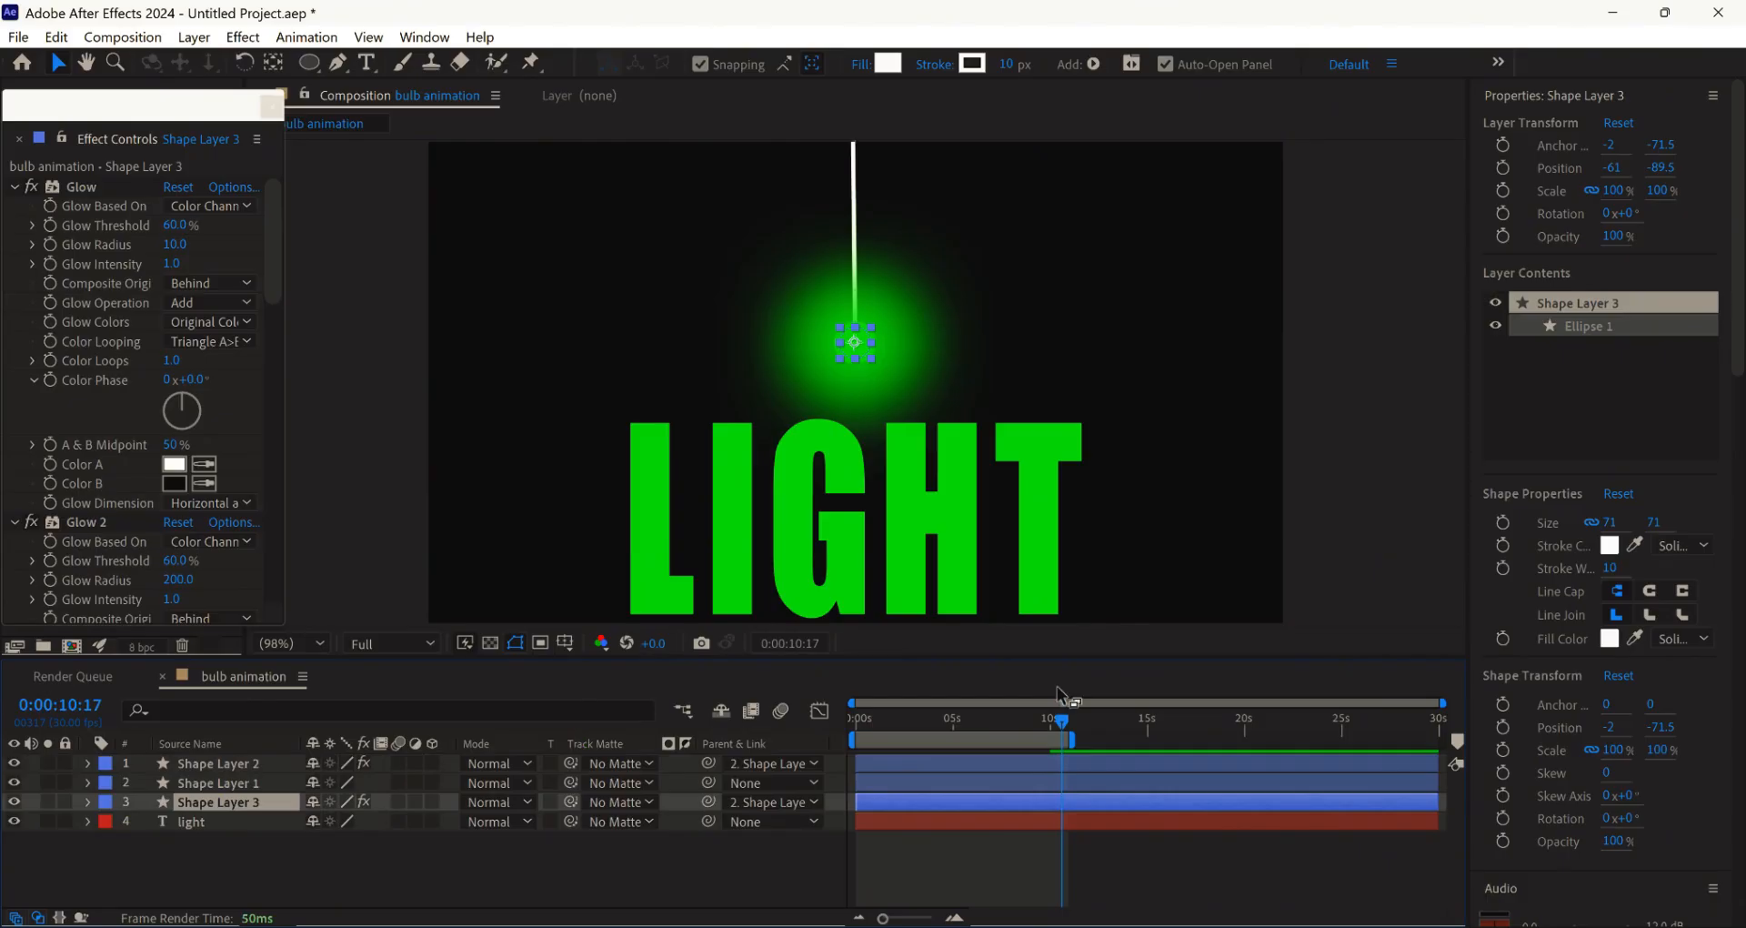
pyautogui.click(641, 823)
pyautogui.click(669, 774)
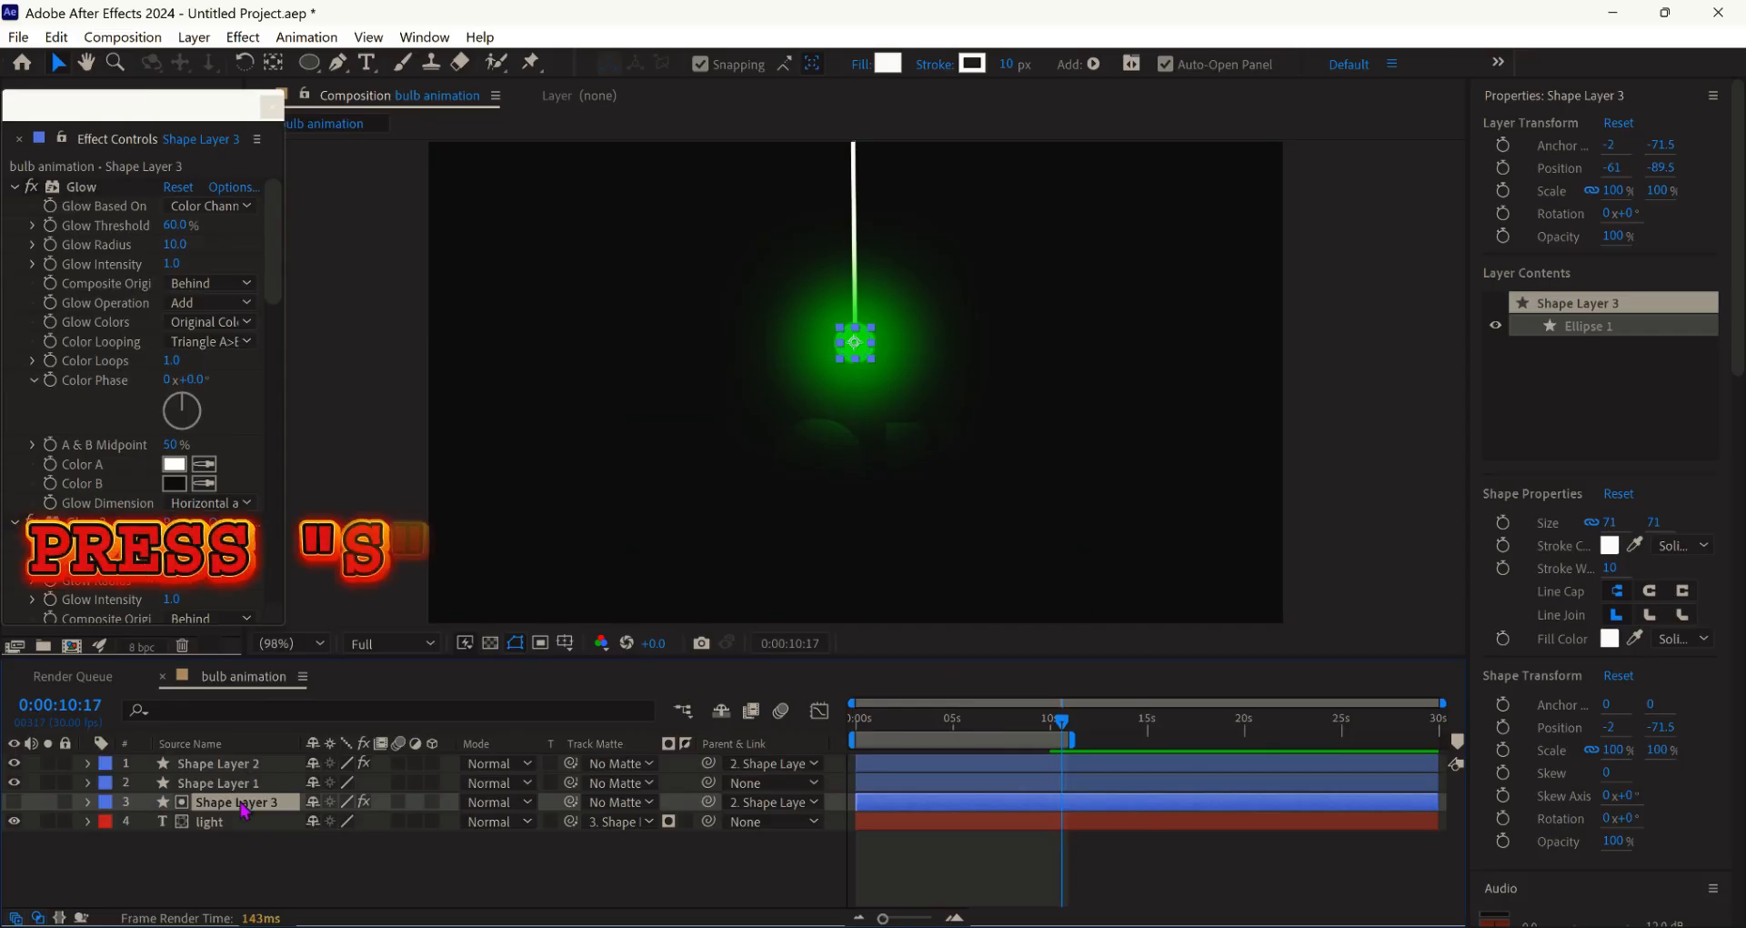
# - Scale the bulb copy matte up to about 946%
pyautogui.press('s')
pyautogui.moveTo(377, 822); pyautogui.dragTo(796, 849)
pyautogui.moveTo(369, 828); pyautogui.dragTo(571, 821)
pyautogui.moveTo(382, 823); pyautogui.dragTo(595, 825)
pyautogui.click(946, 881)
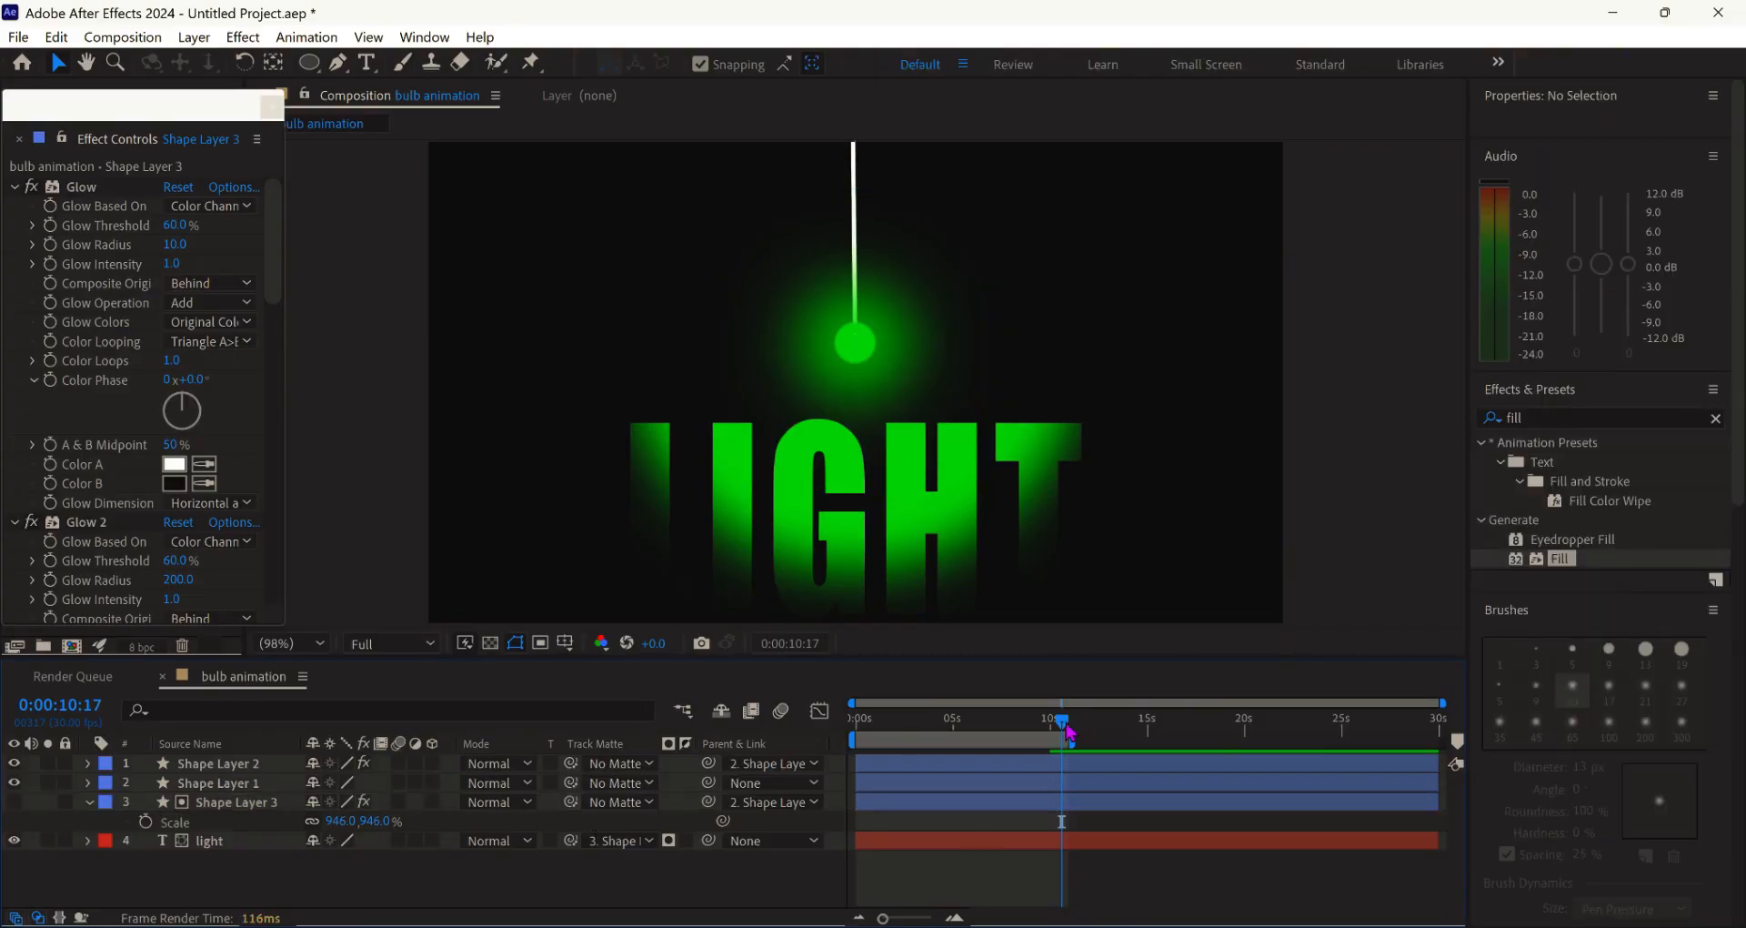
# - Collapse the four Glow and the Fill settings, then preview the swinging bulb from the start
pyautogui.moveTo(1001, 745); pyautogui.dragTo(780, 766)
pyautogui.click(13, 188)
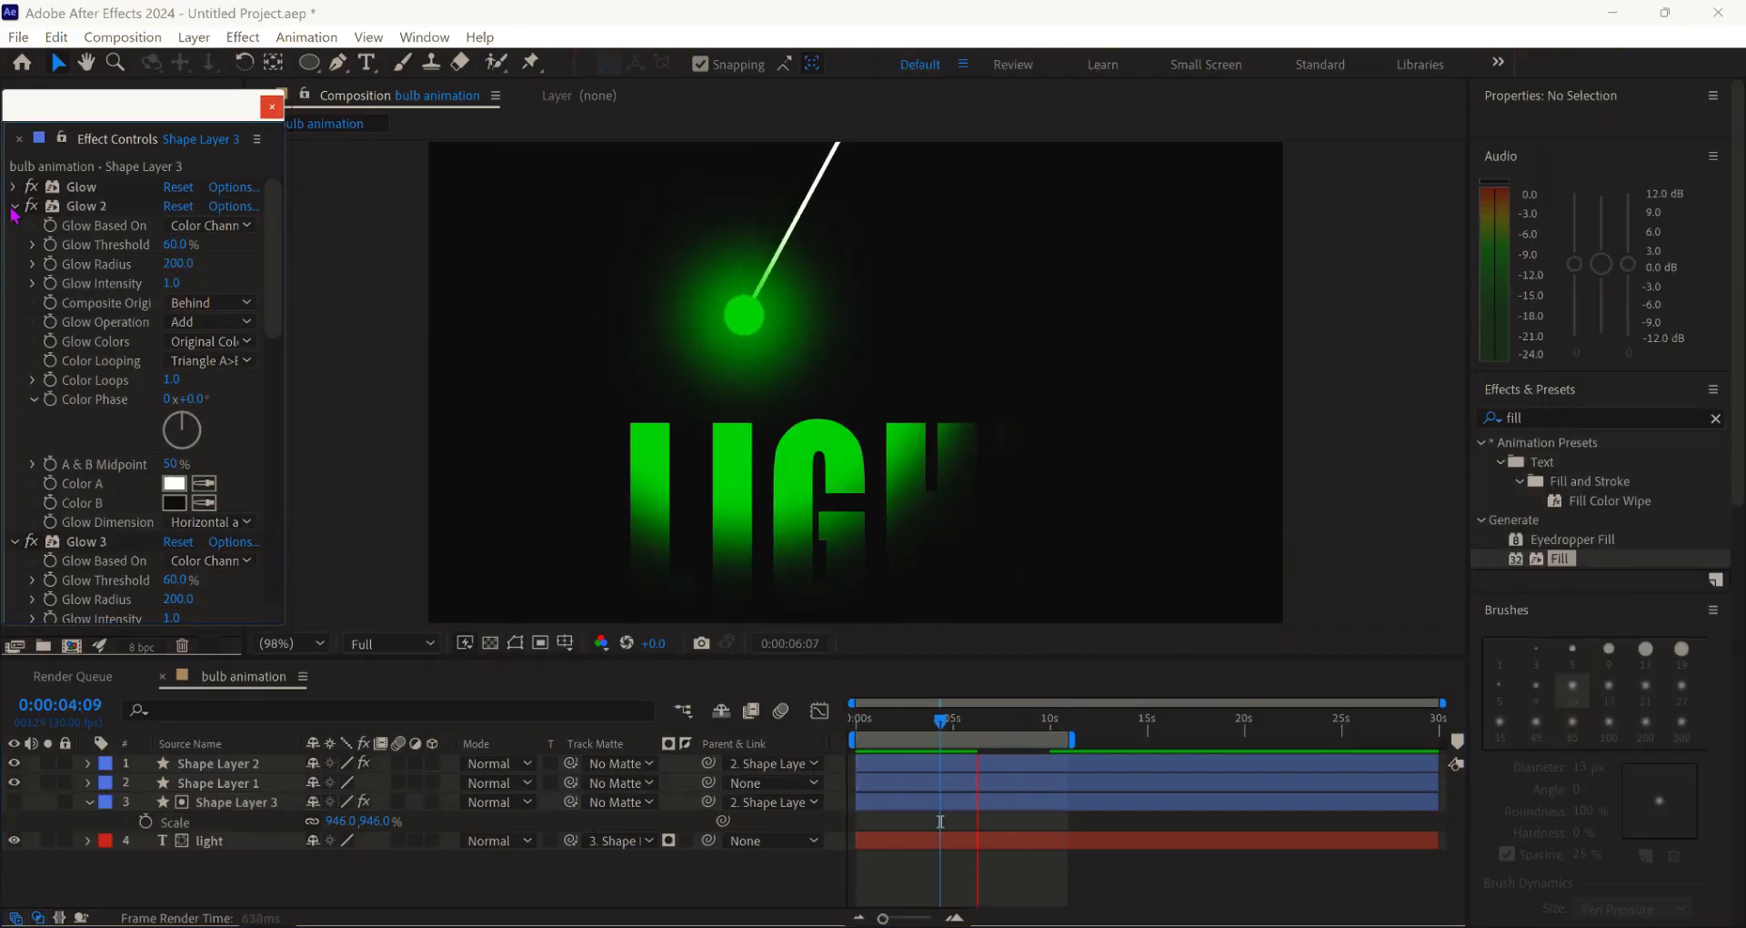
pyautogui.click(13, 207)
pyautogui.click(13, 225)
pyautogui.click(12, 245)
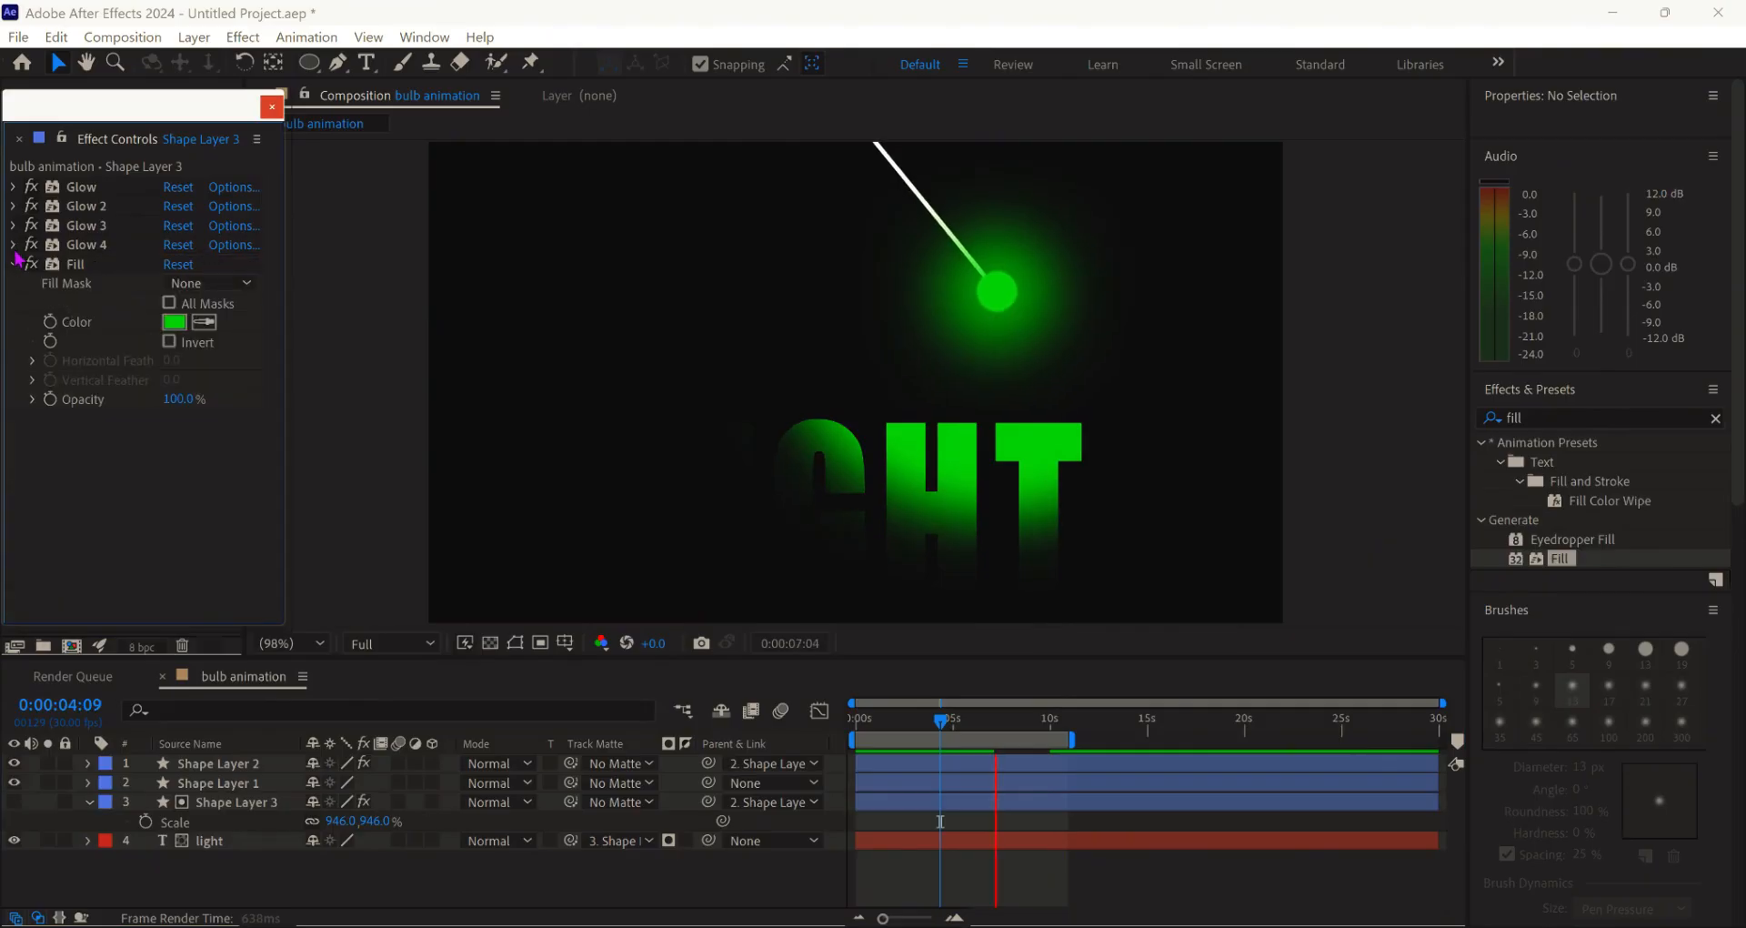
pyautogui.click(13, 264)
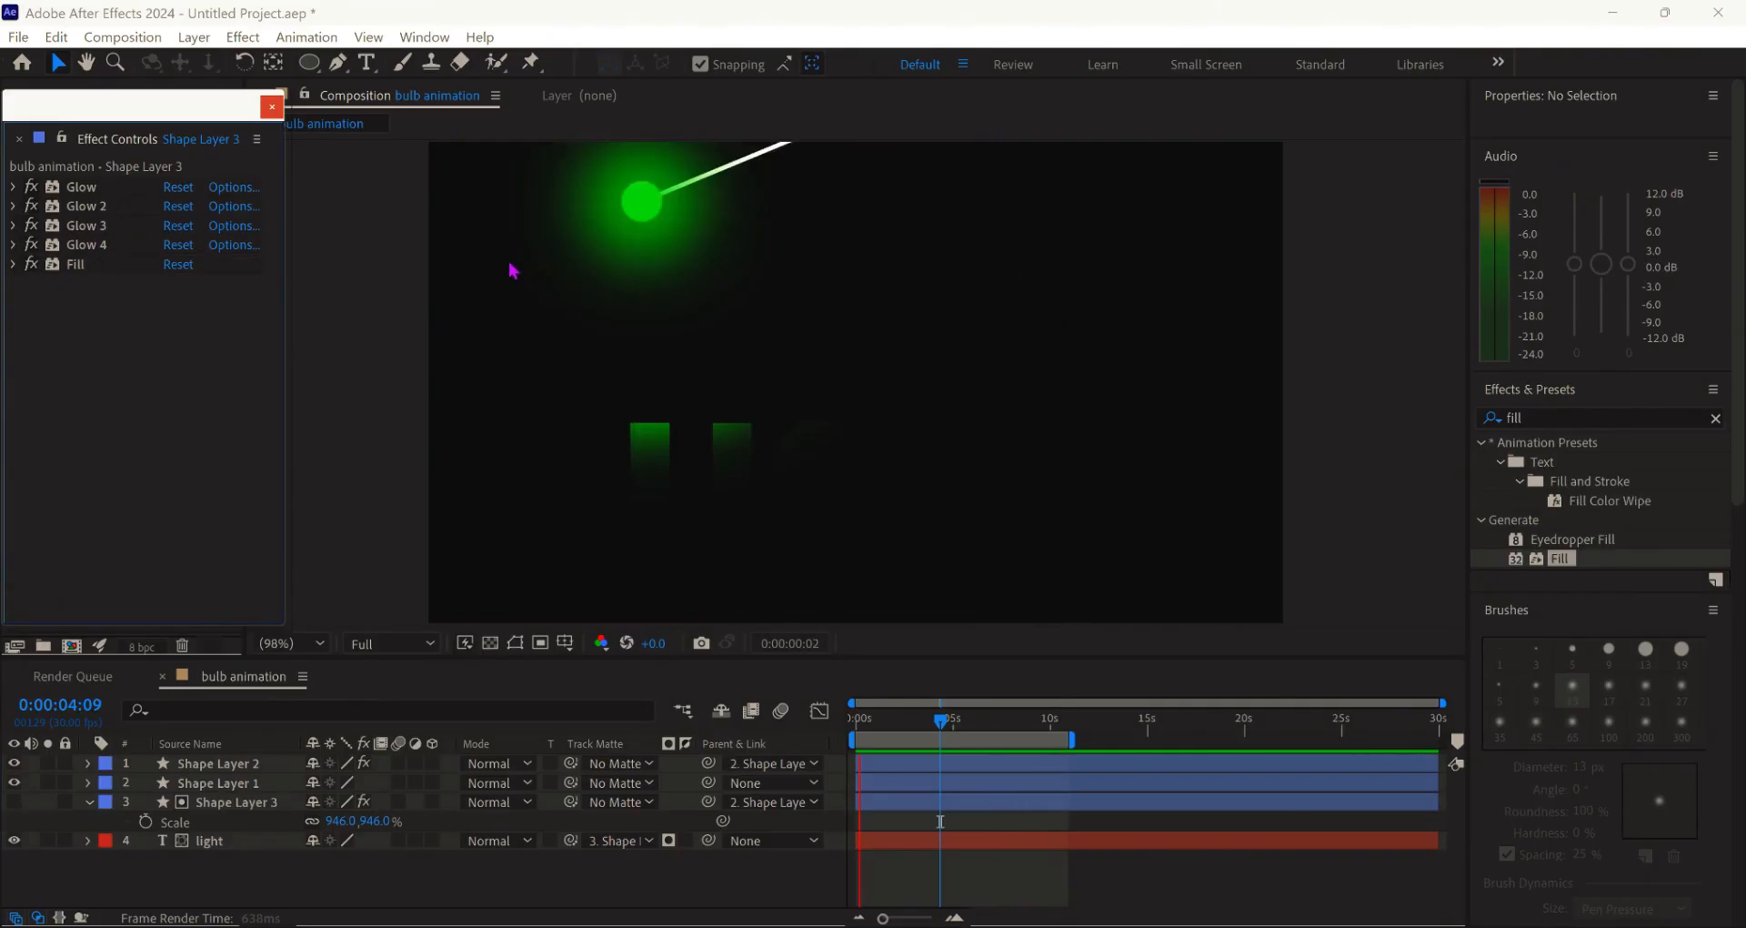
pyautogui.press('space')
pyautogui.moveTo(869, 725); pyautogui.dragTo(823, 728)
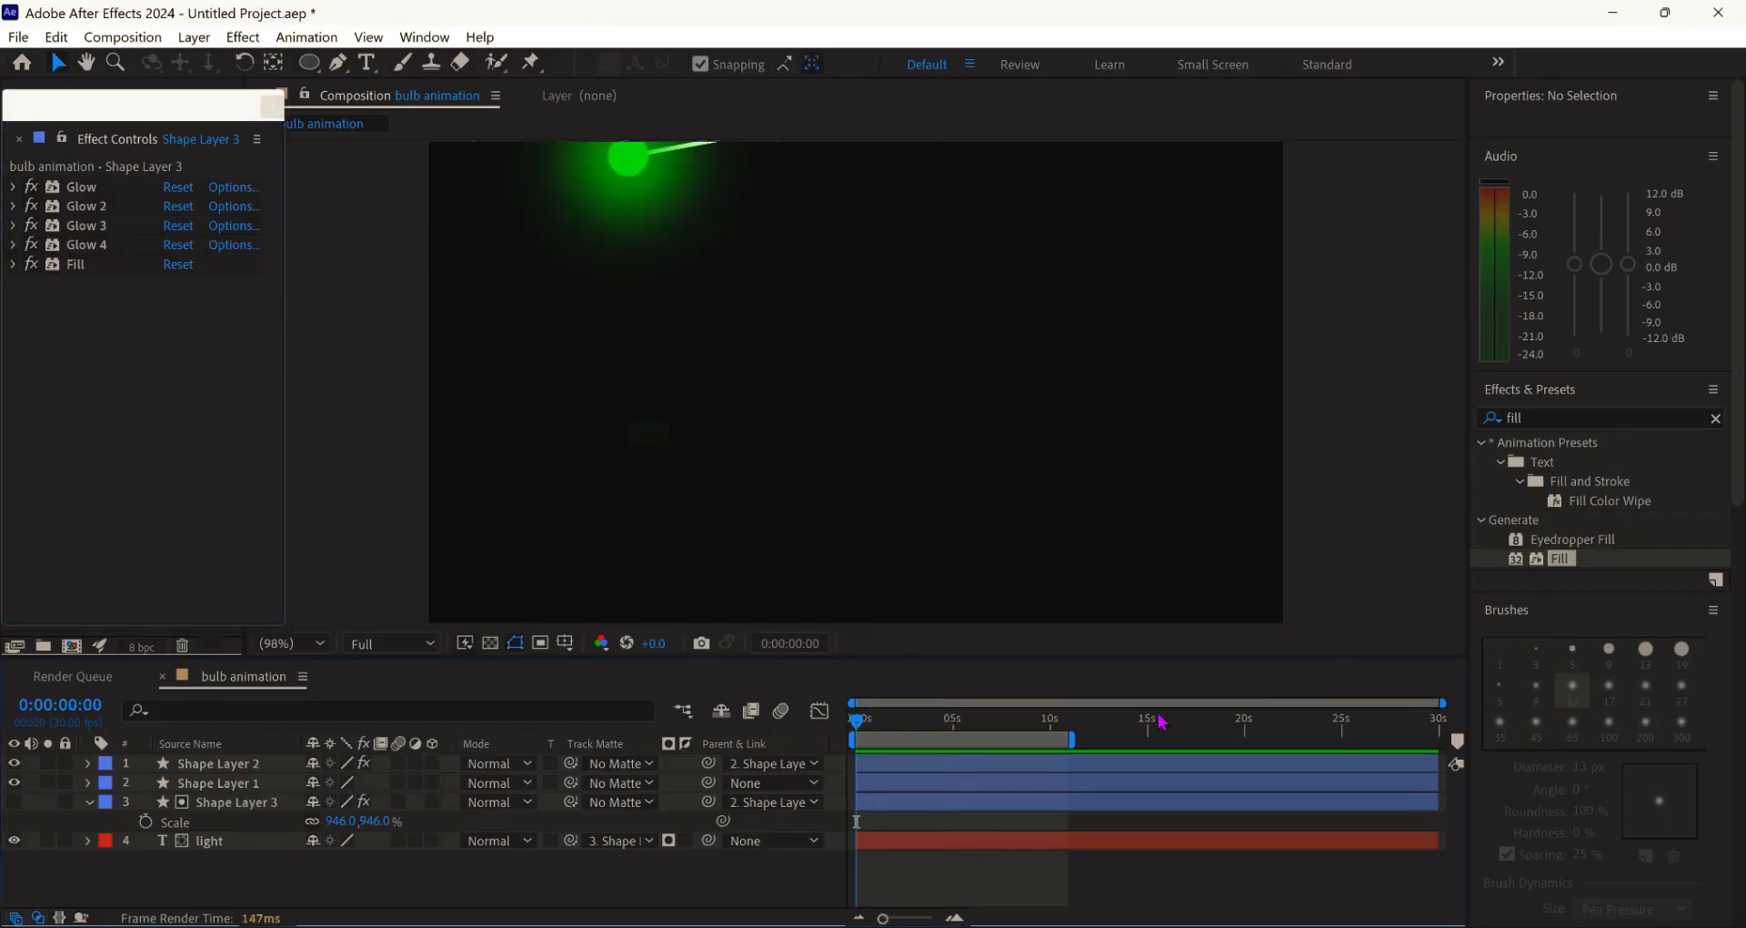
pyautogui.press('space')
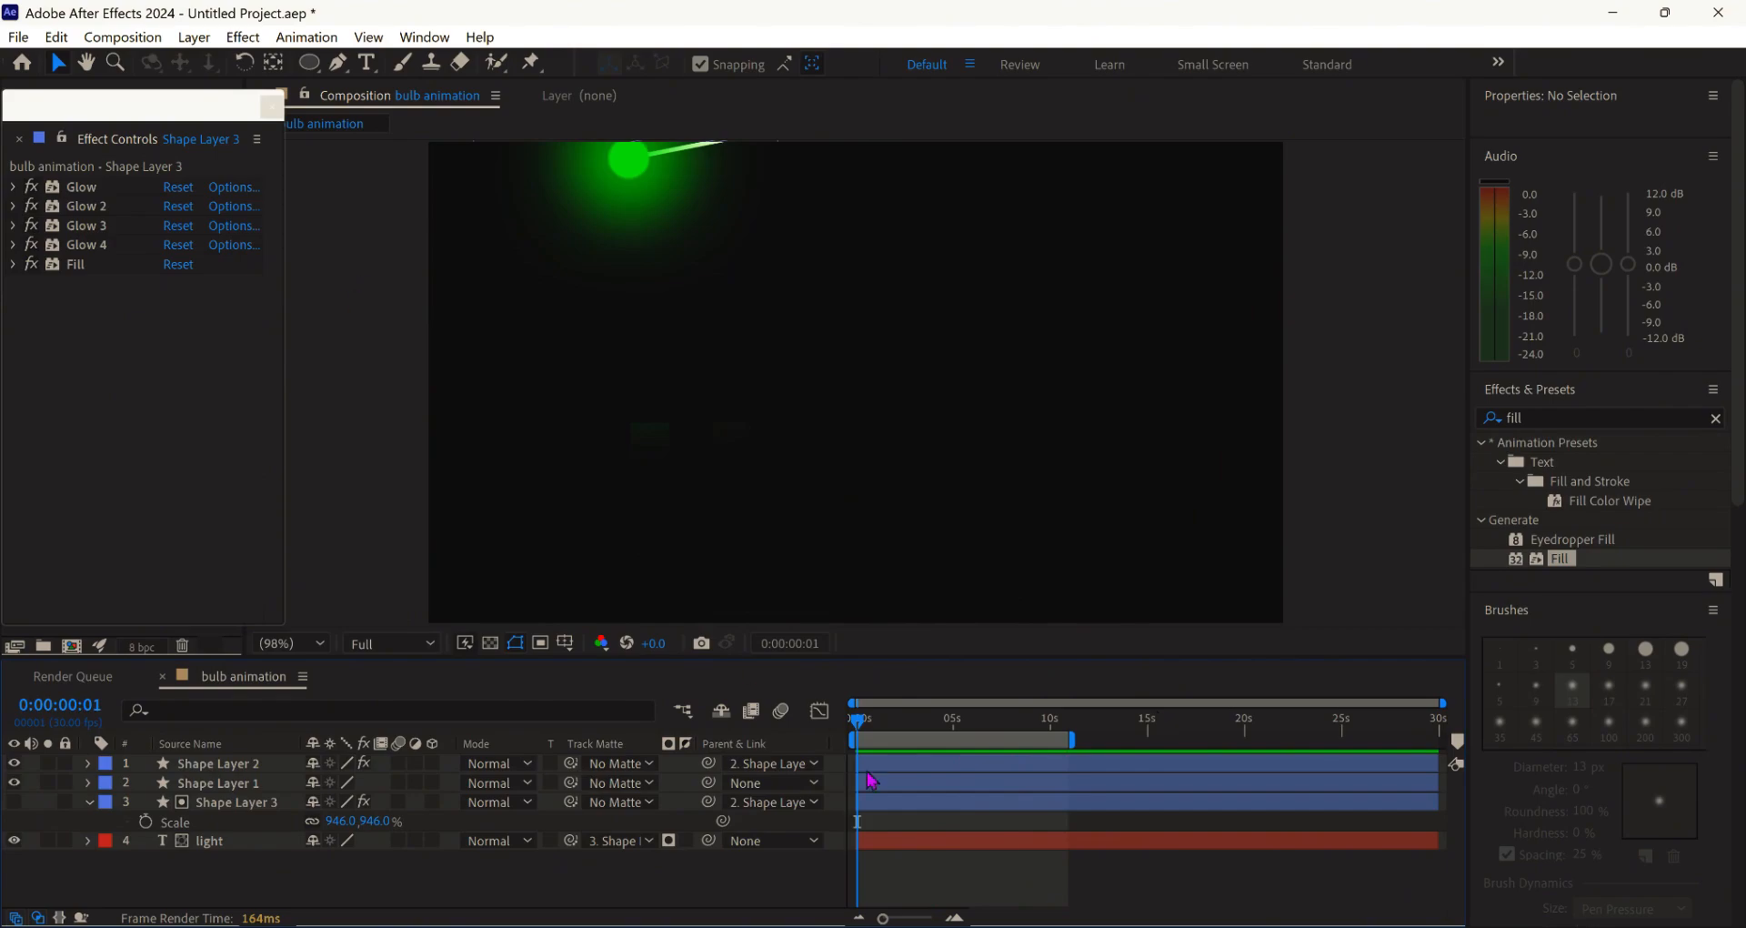
# - Scale the Shape Layer 3 glow circle from 946% to 1095% and preview the wider reveal
pyautogui.moveTo(862, 730); pyautogui.dragTo(1050, 788)
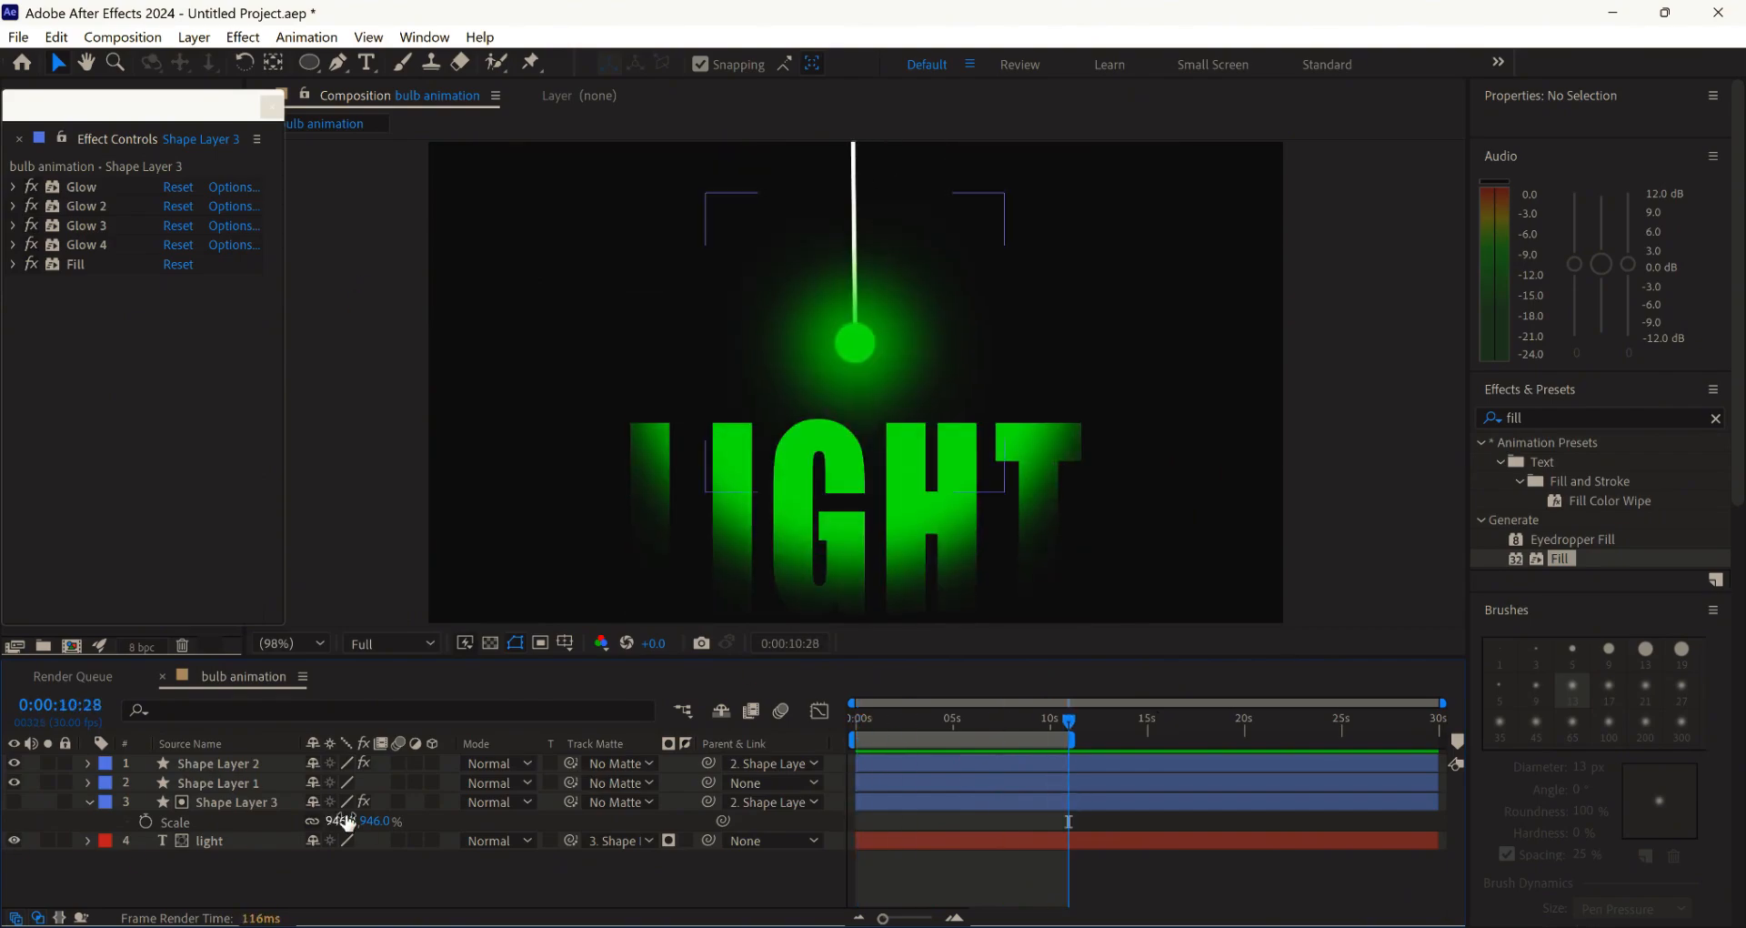
pyautogui.moveTo(392, 822); pyautogui.dragTo(550, 823)
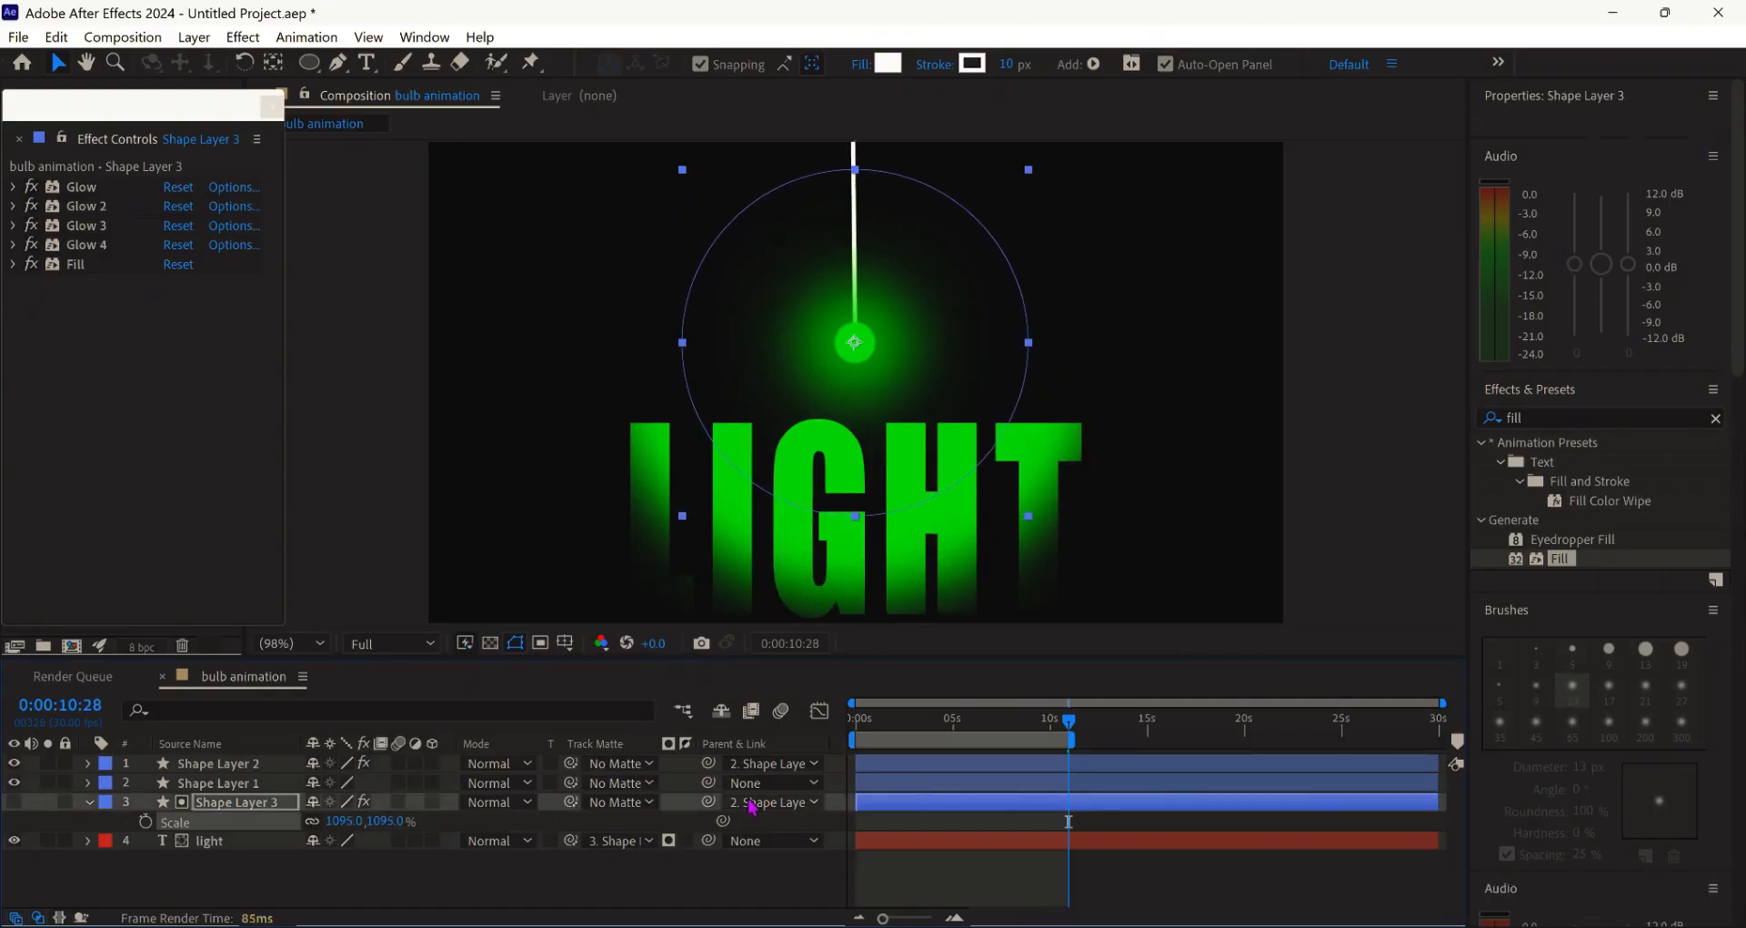
pyautogui.click(739, 878)
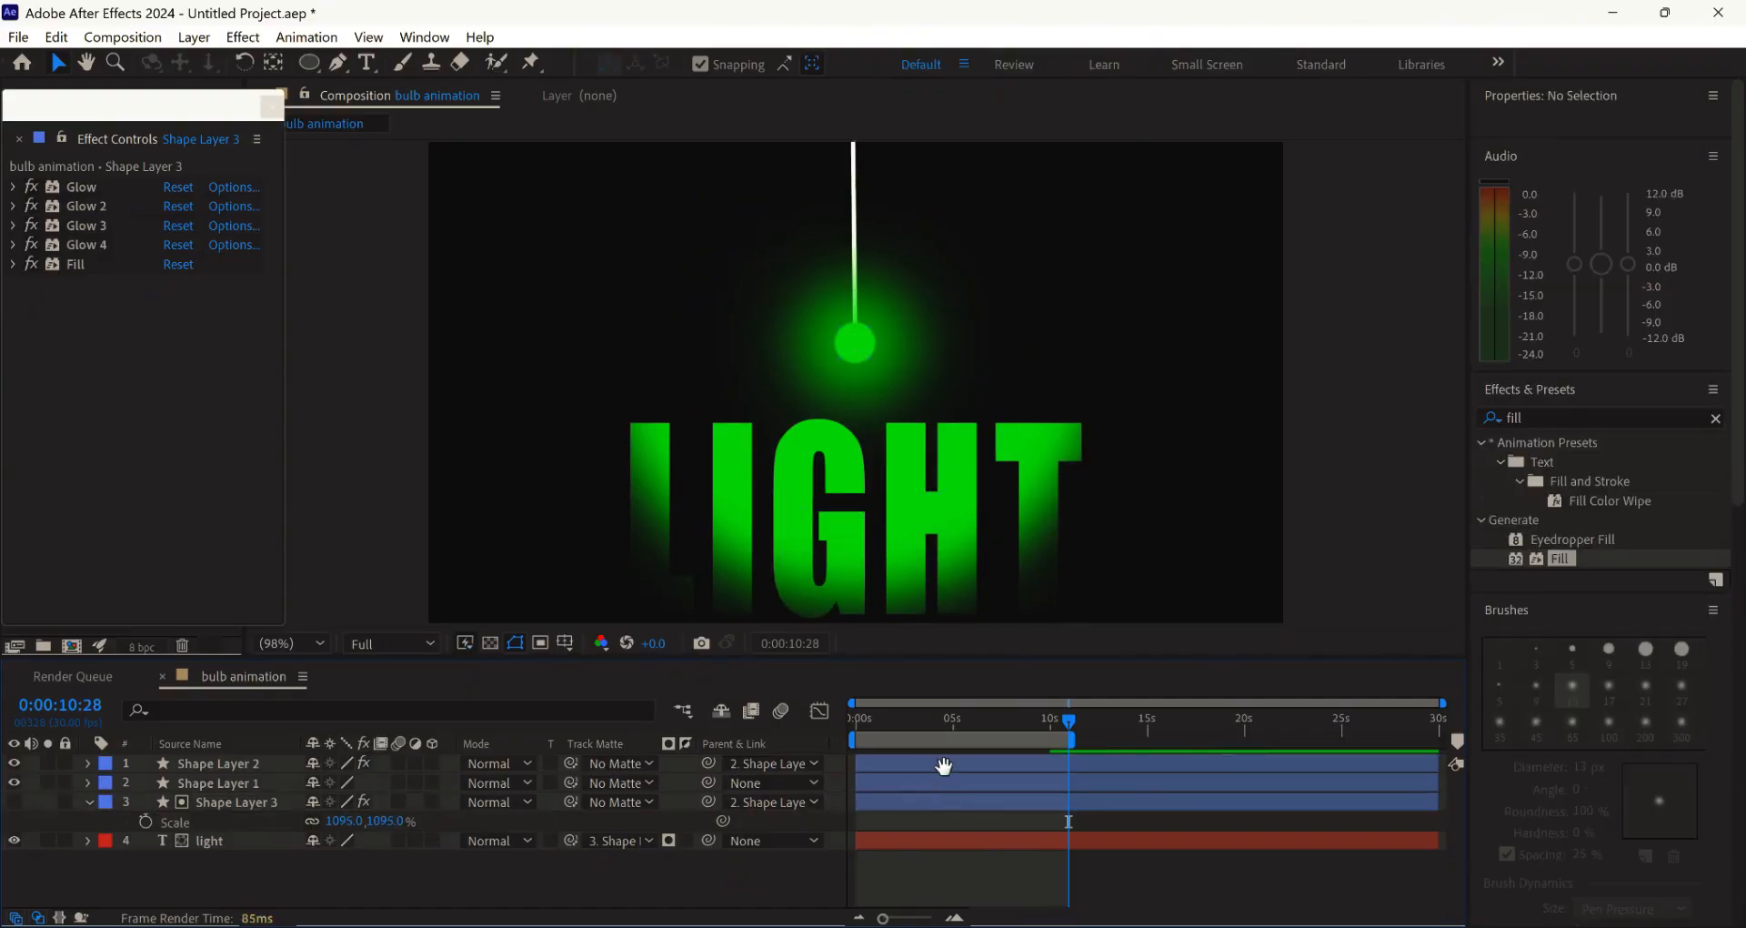
pyautogui.press('Home')
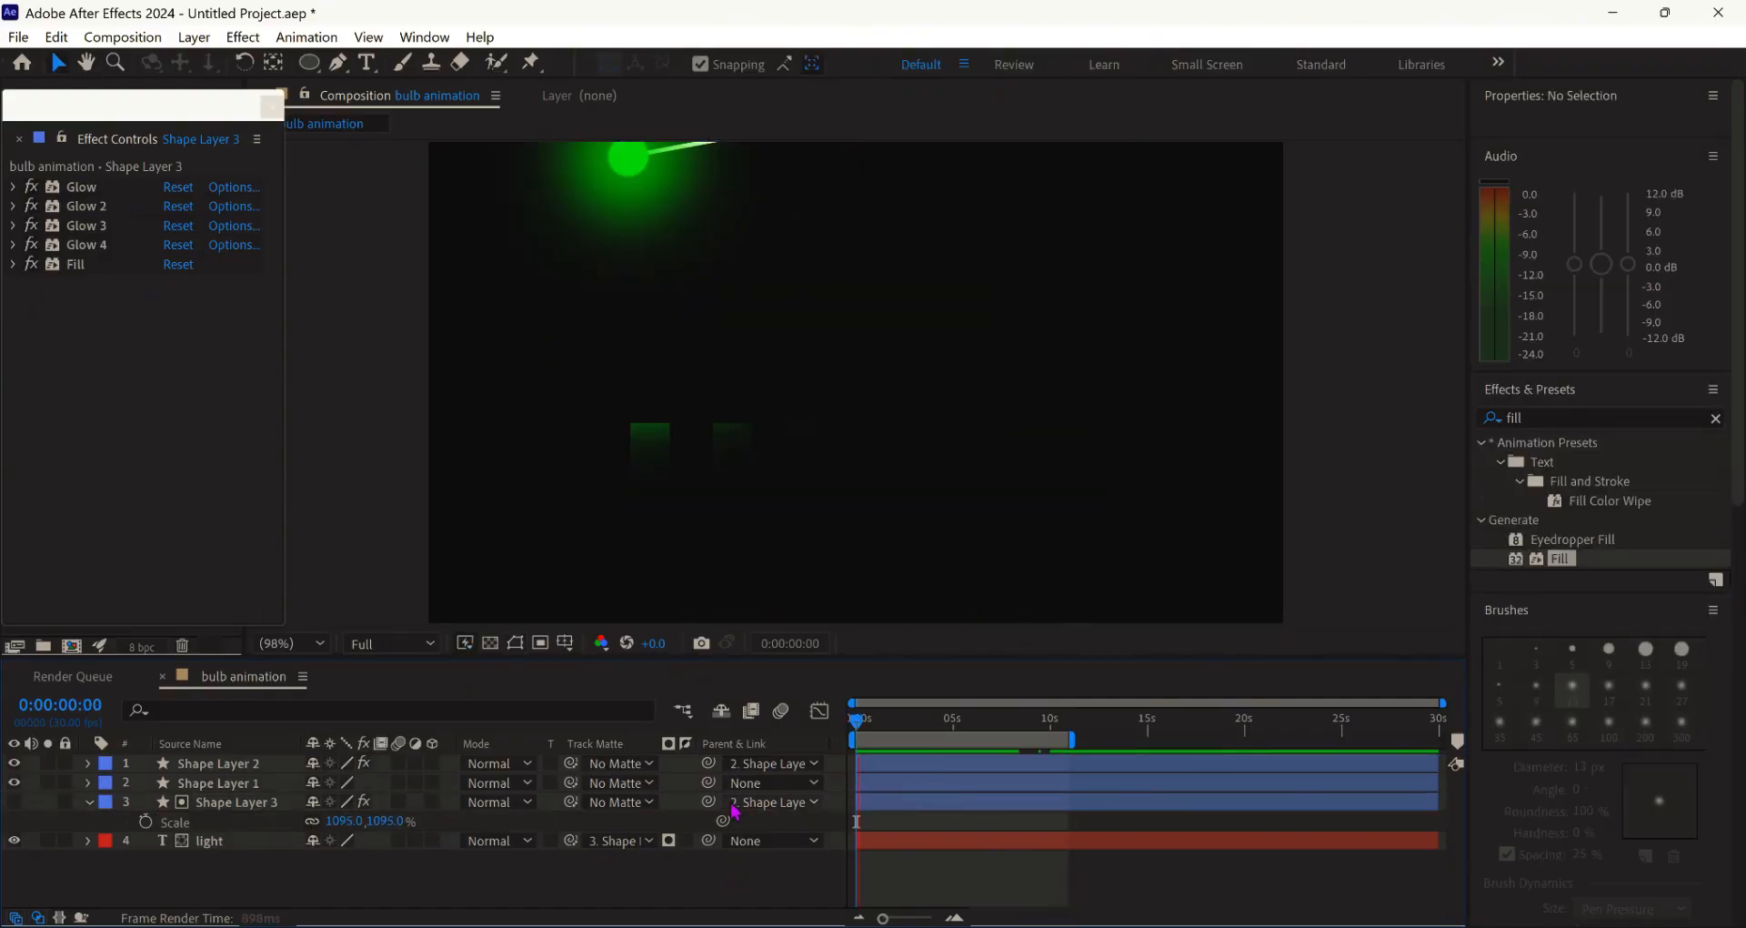
pyautogui.press('space')
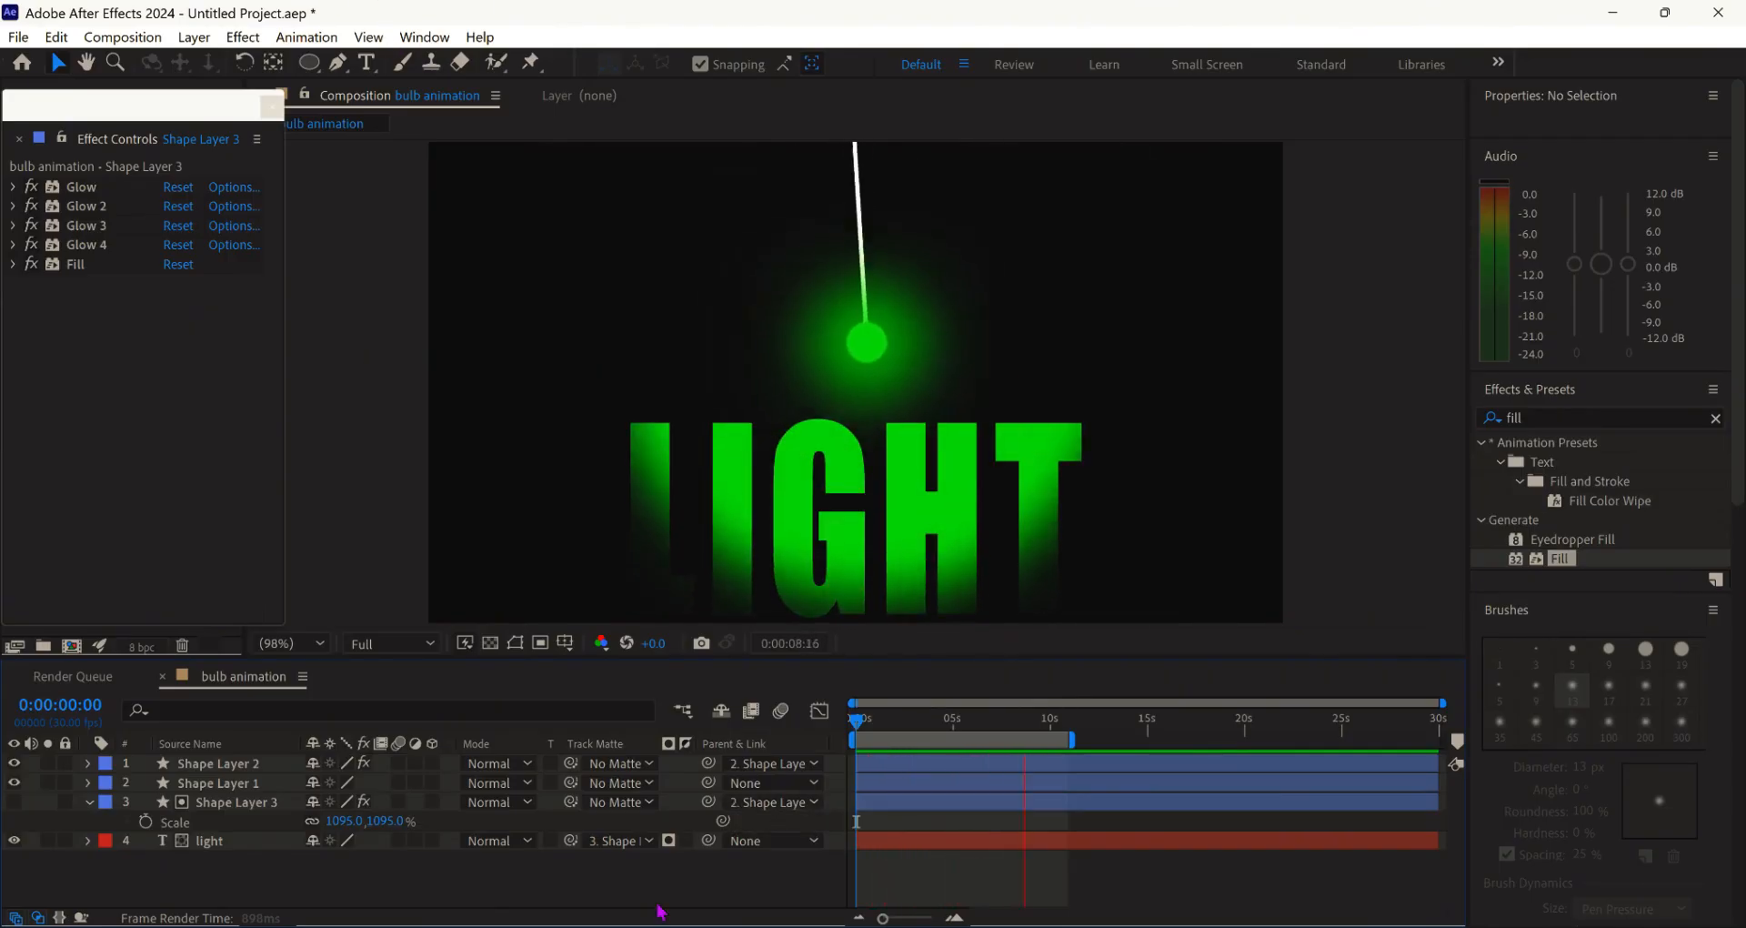
pyautogui.press('space')
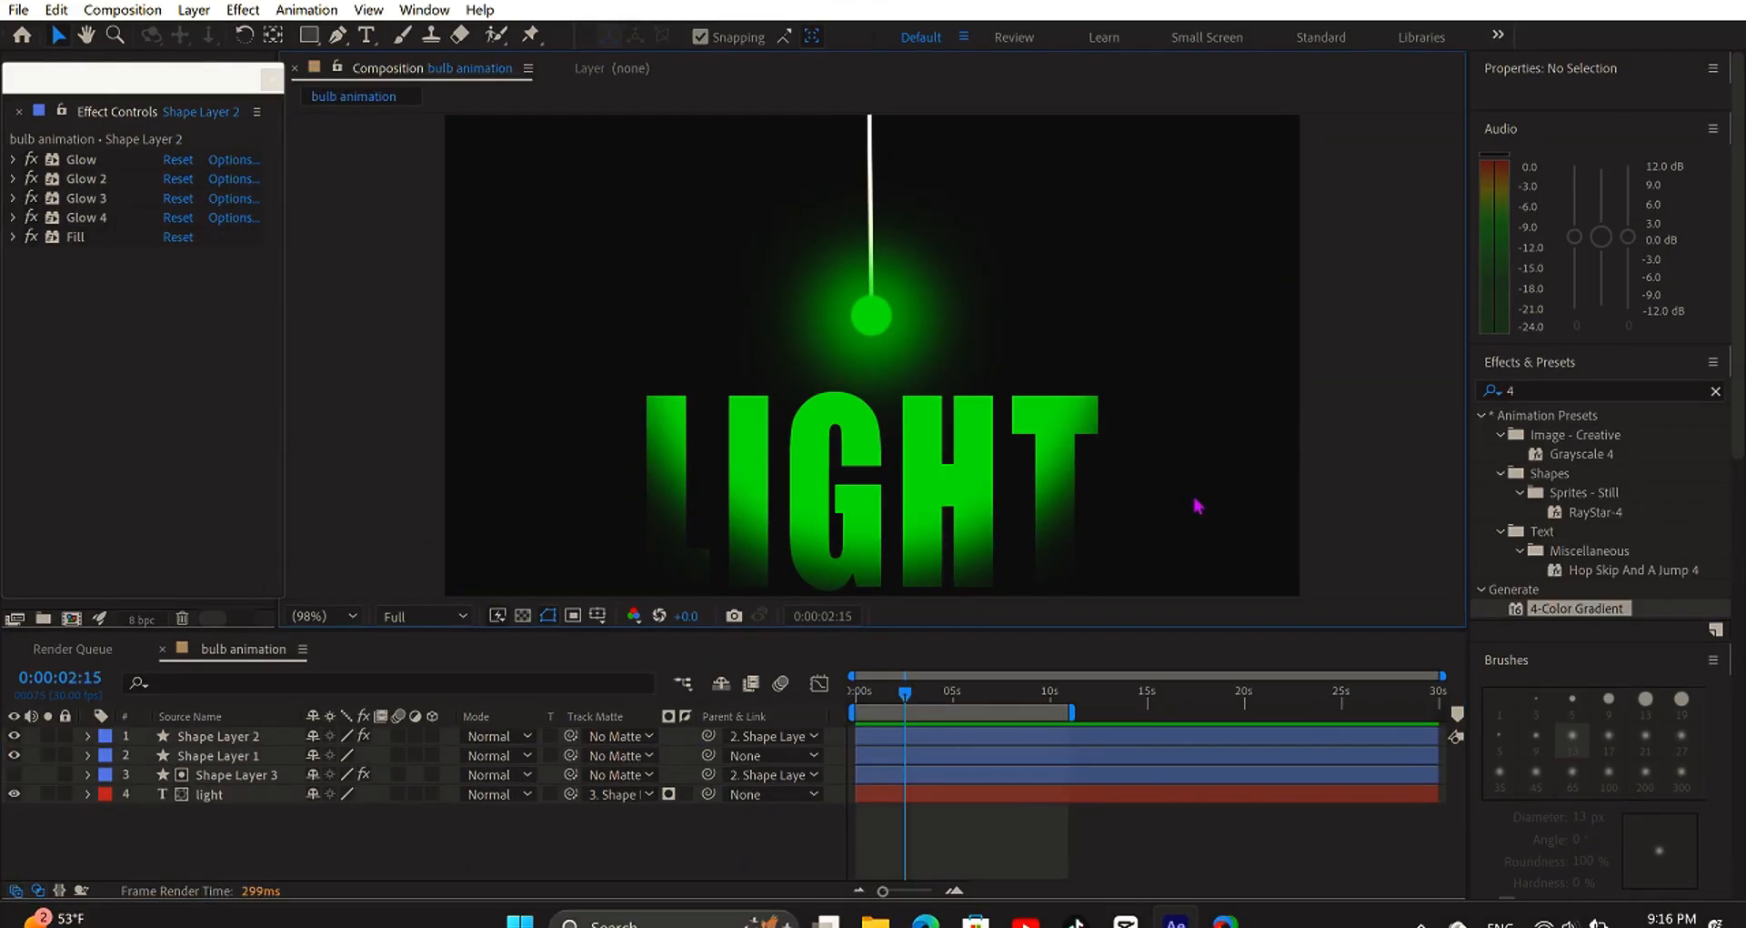
# - Apply the 4-Color Gradient effect to the LIGHT text layer and the bulb's Shape Layer 2
pyautogui.click(1531, 391)
pyautogui.press('BackSpace')
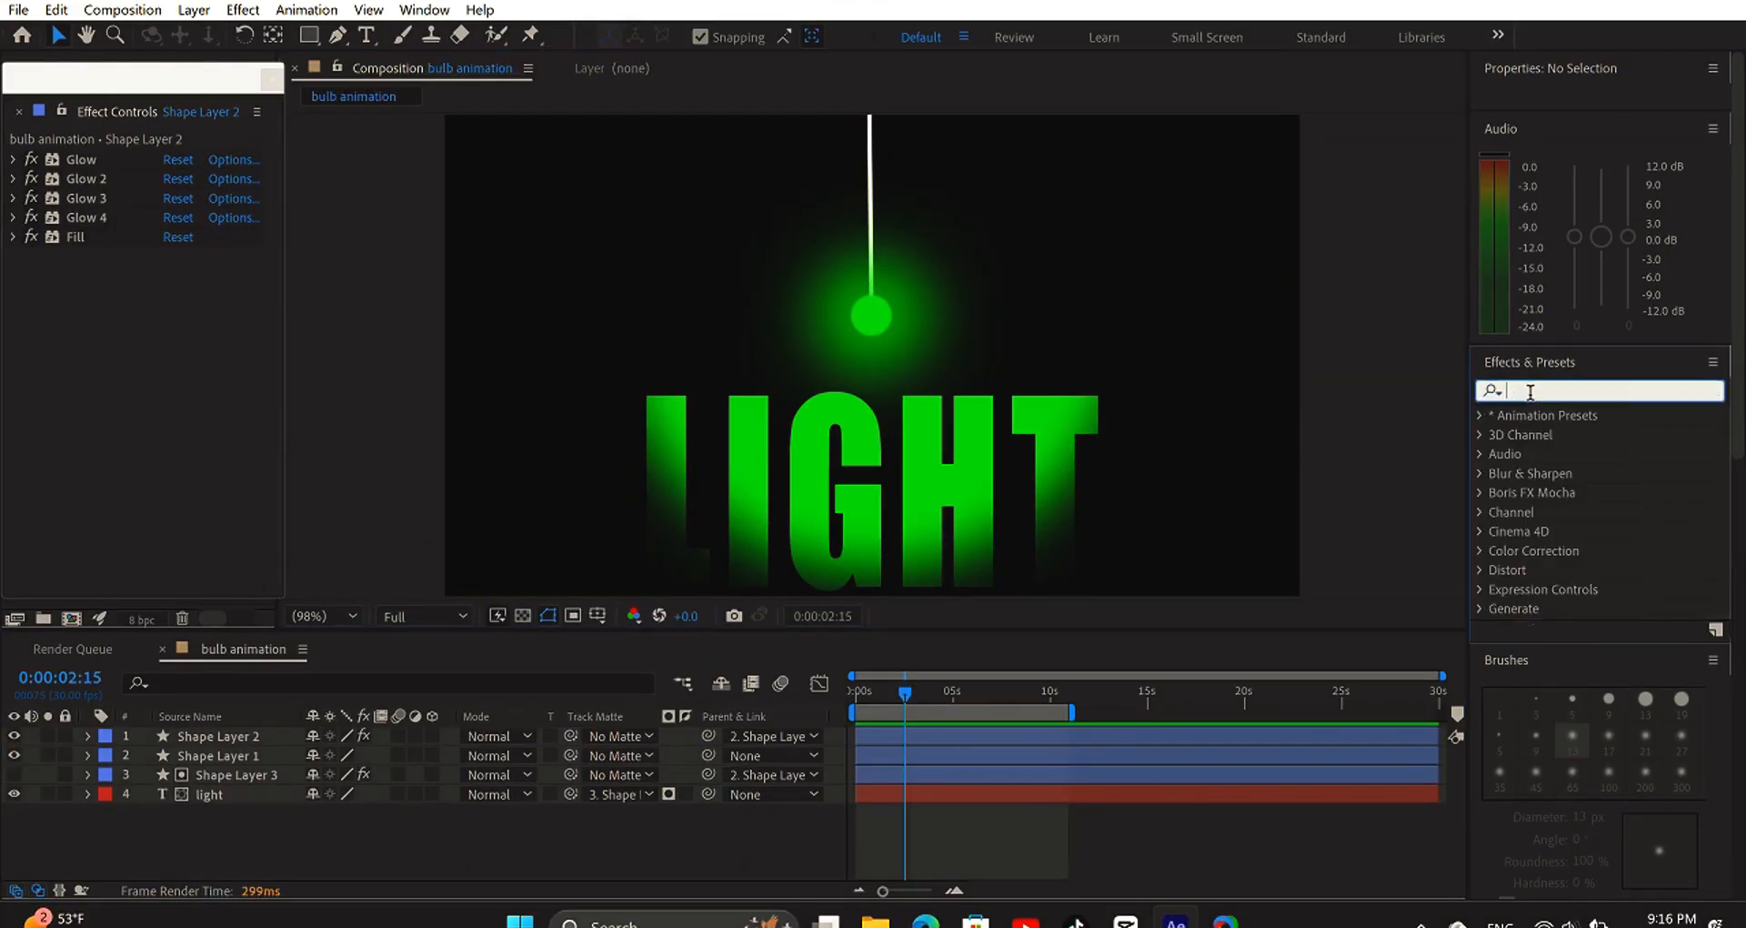
pyautogui.write('4')
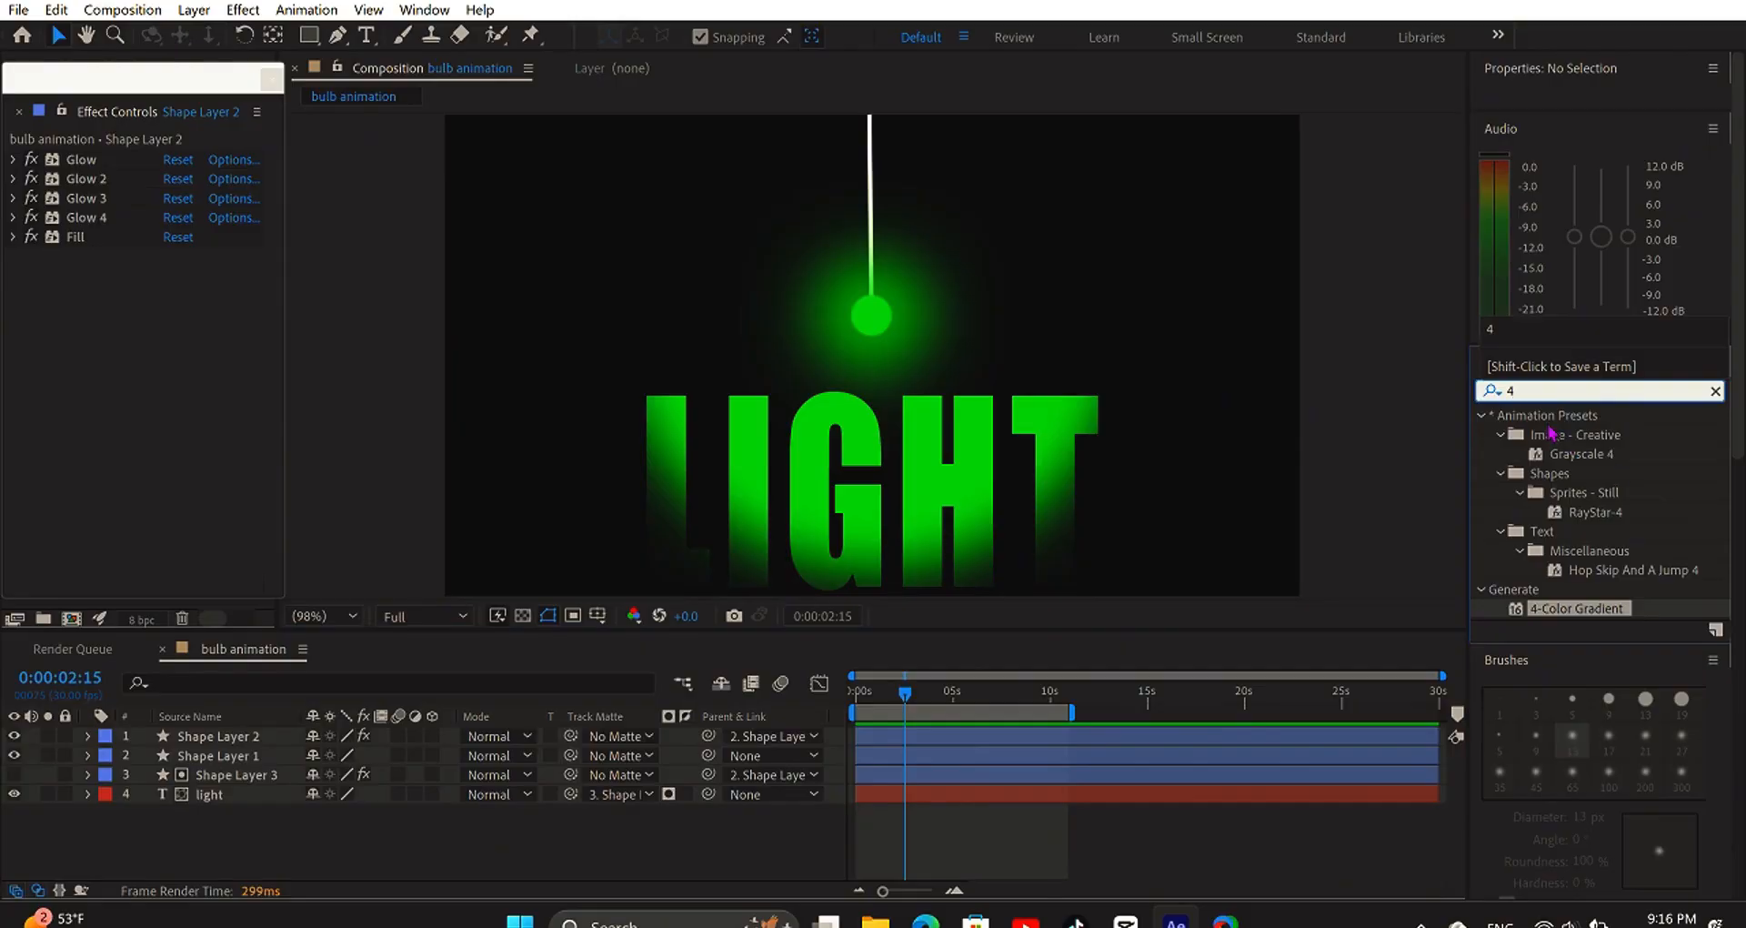
pyautogui.moveTo(1571, 622); pyautogui.dragTo(917, 482)
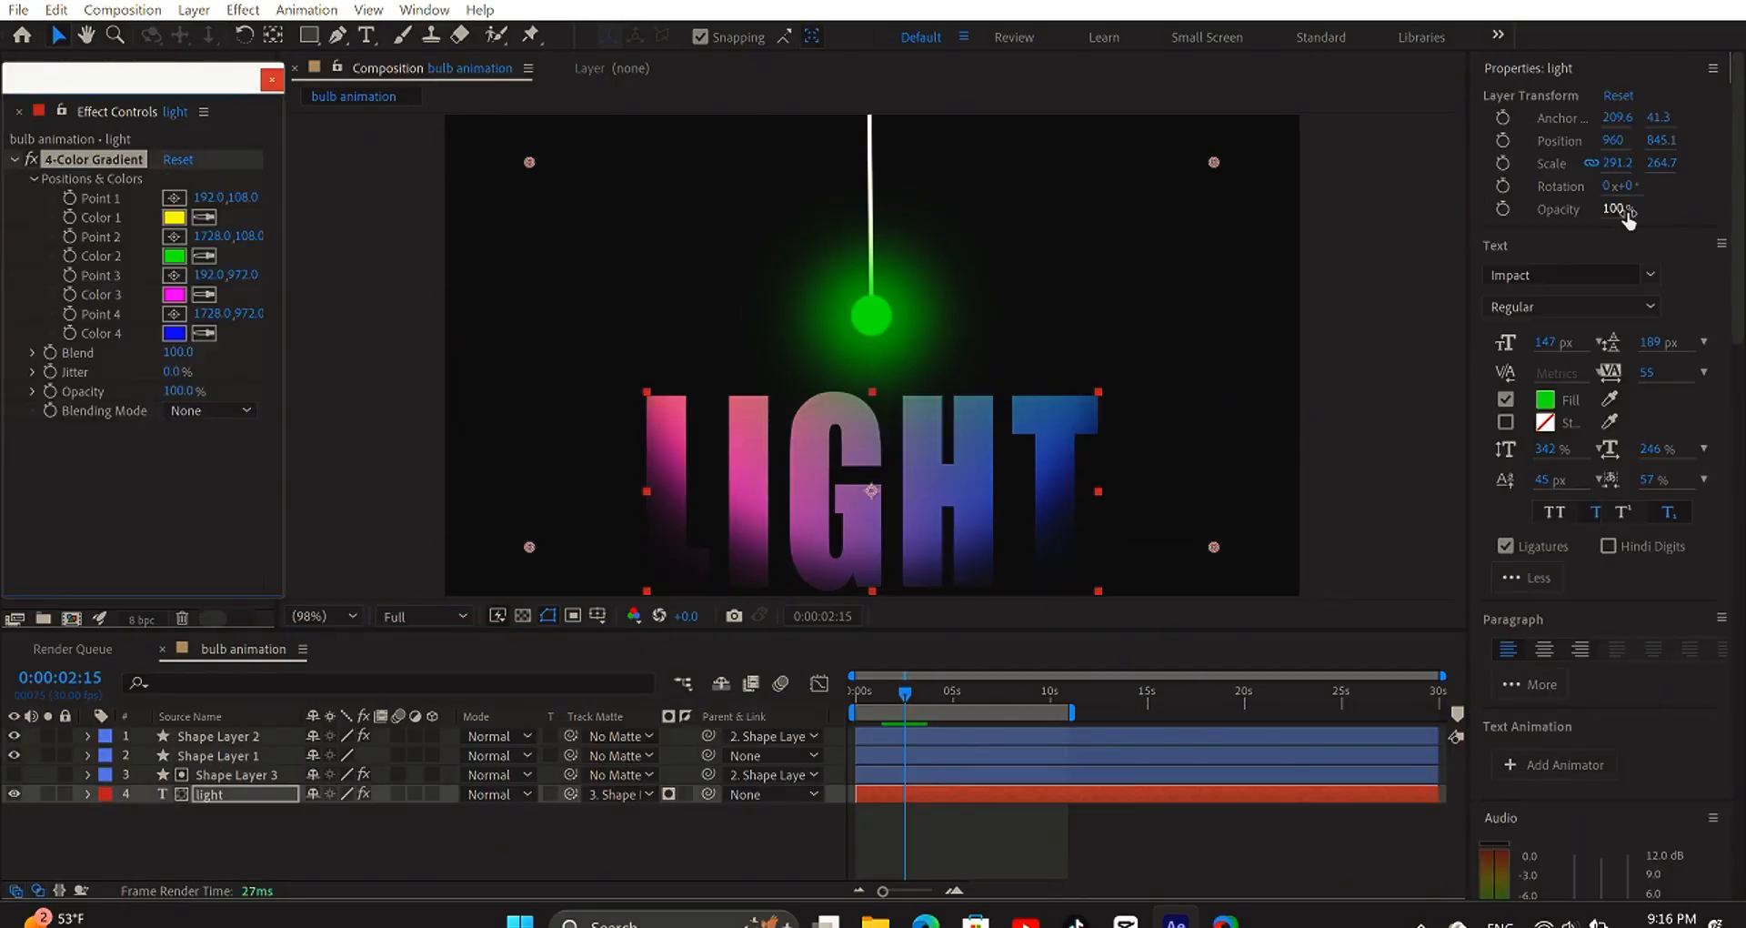
pyautogui.click(514, 846)
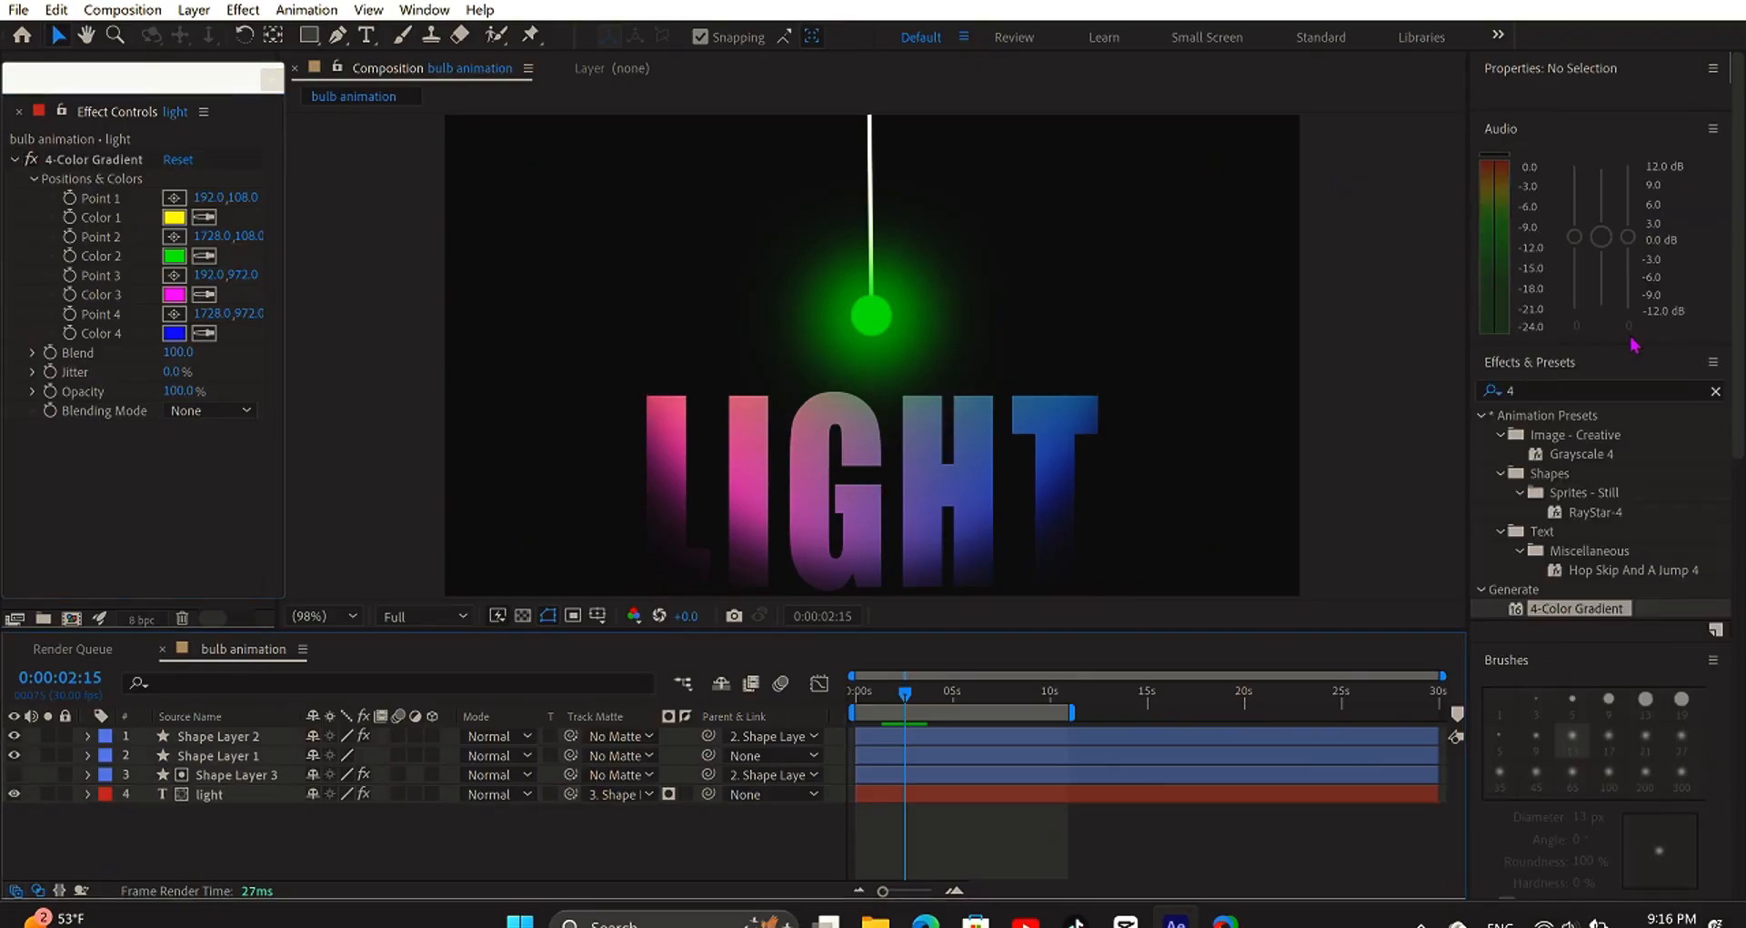
pyautogui.moveTo(1583, 612); pyautogui.dragTo(890, 316)
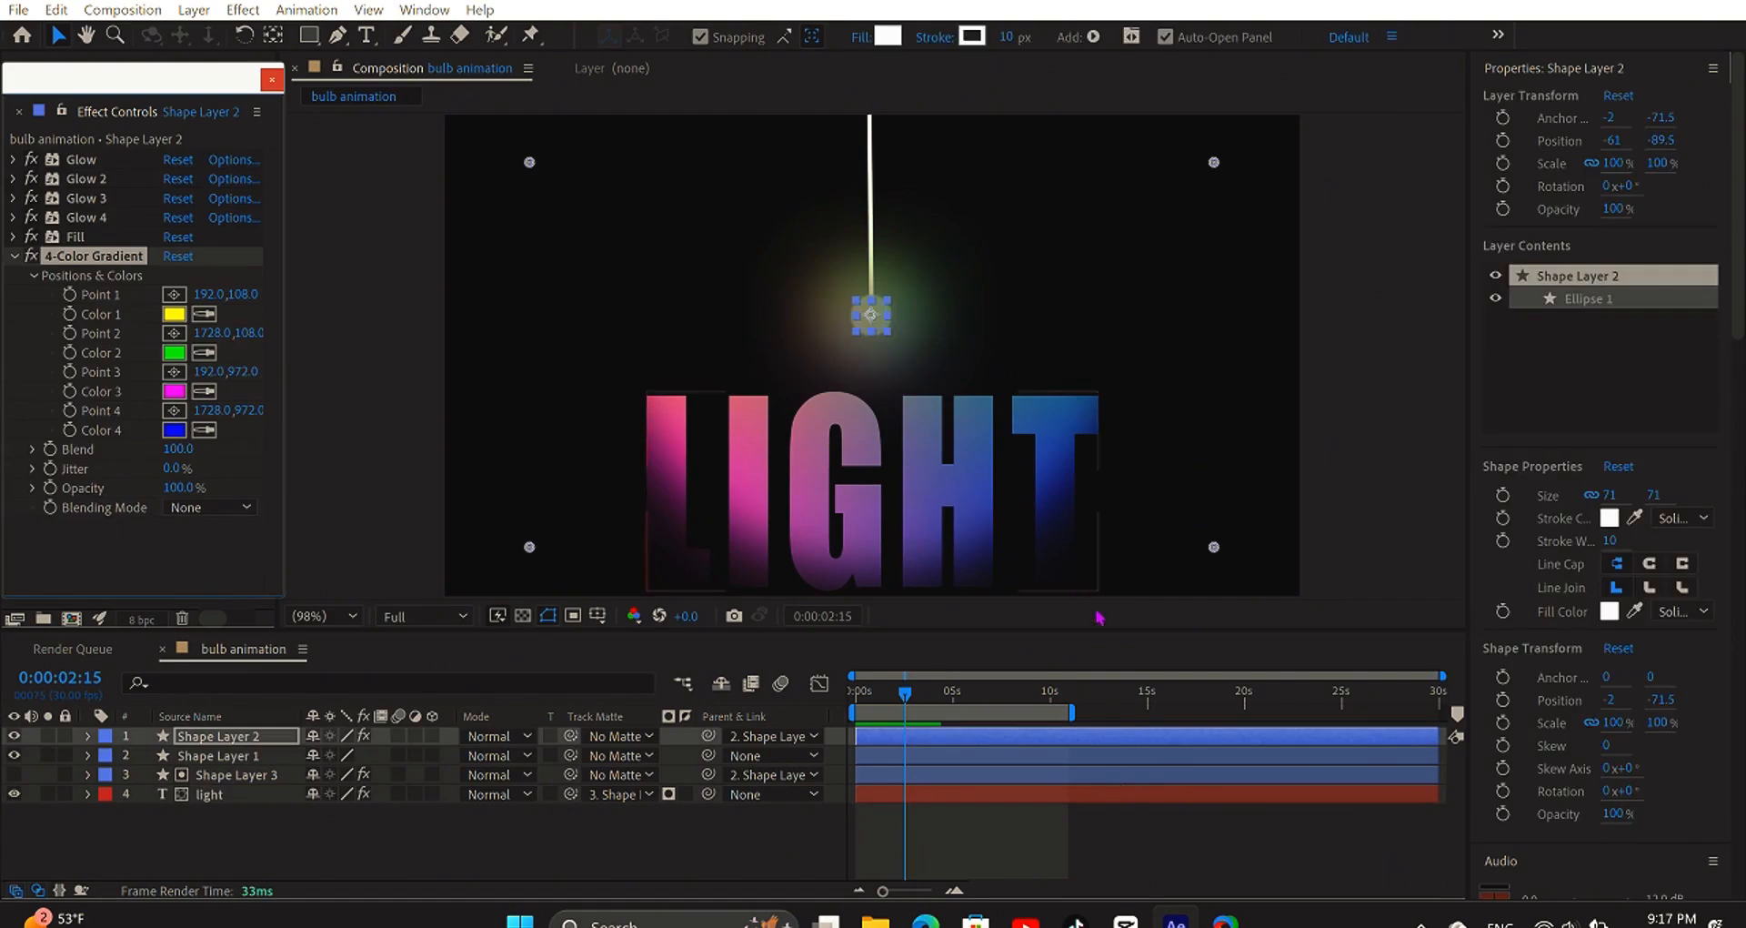
pyautogui.click(1119, 842)
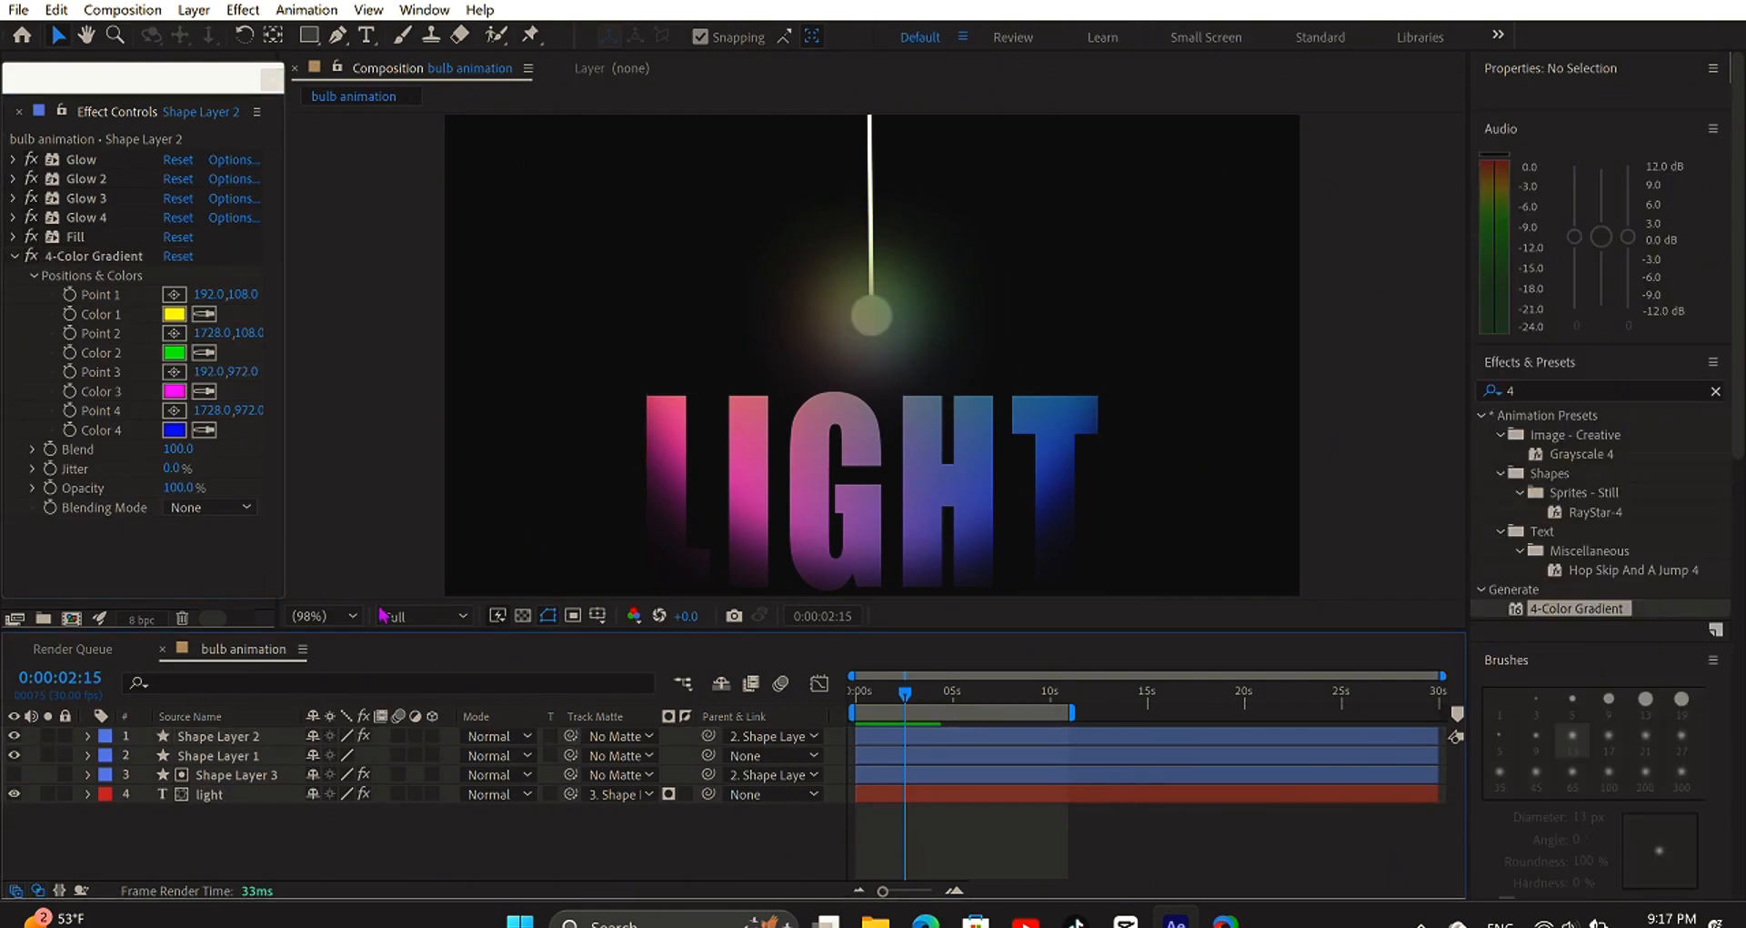
# - Zoom the composition view to 200%, return to 100%, and preview the gradient-coloured animation
pyautogui.click(335, 623)
pyautogui.click(363, 471)
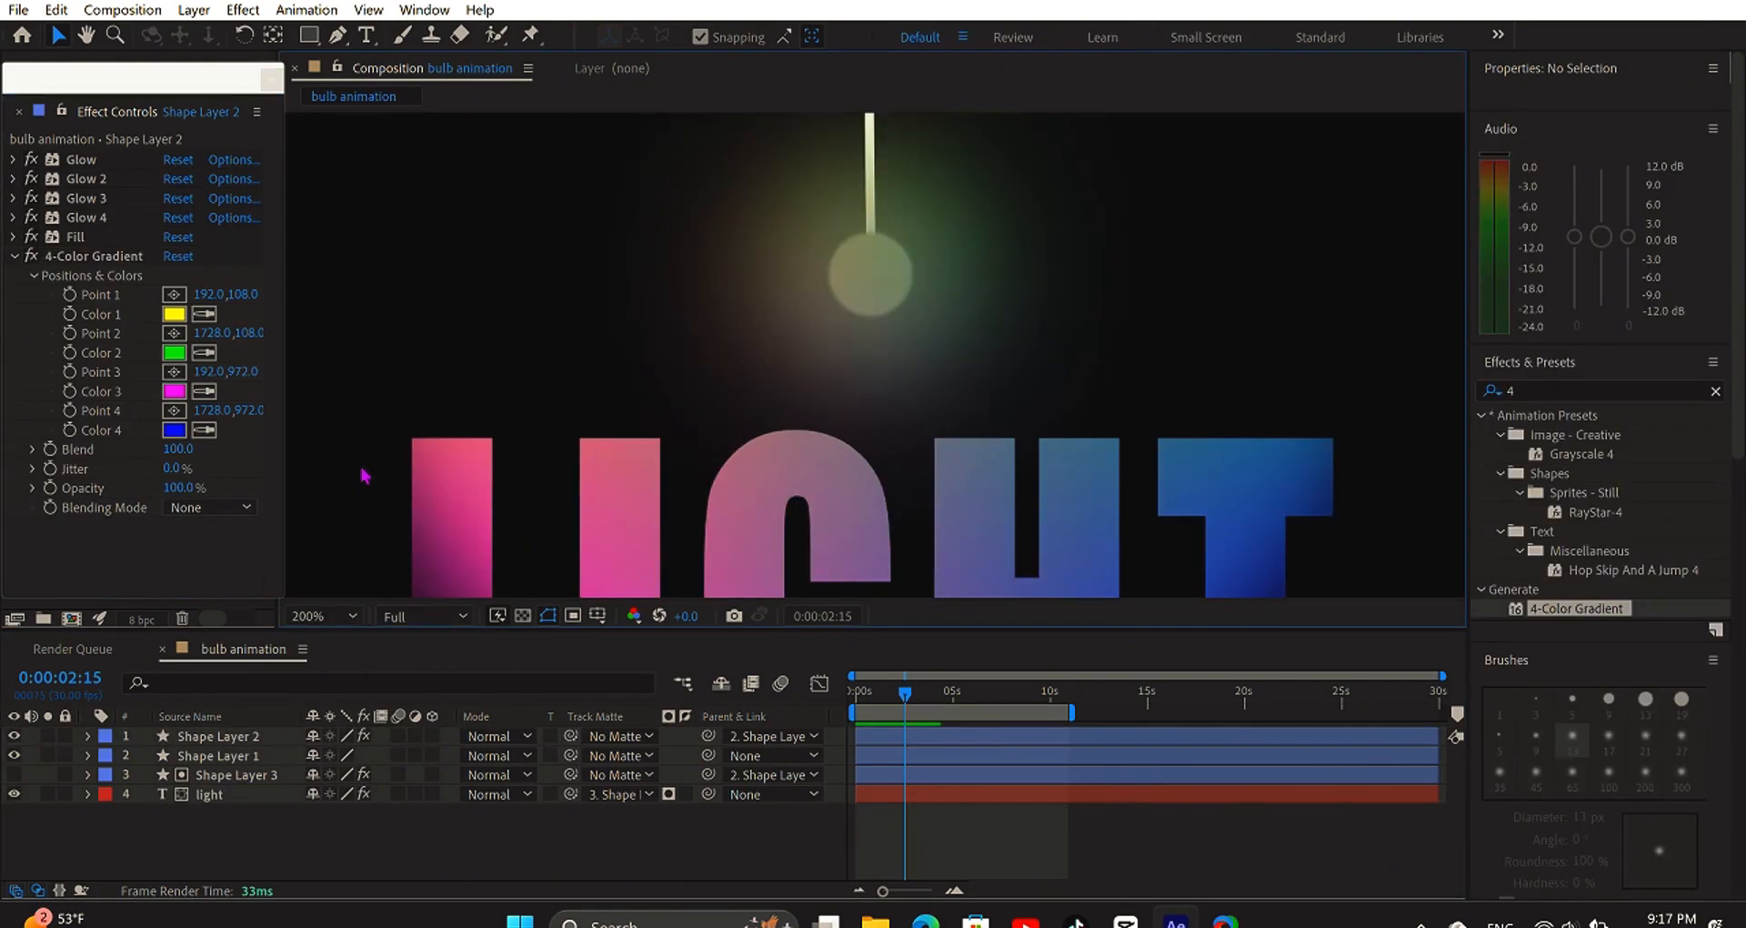
pyautogui.click(323, 622)
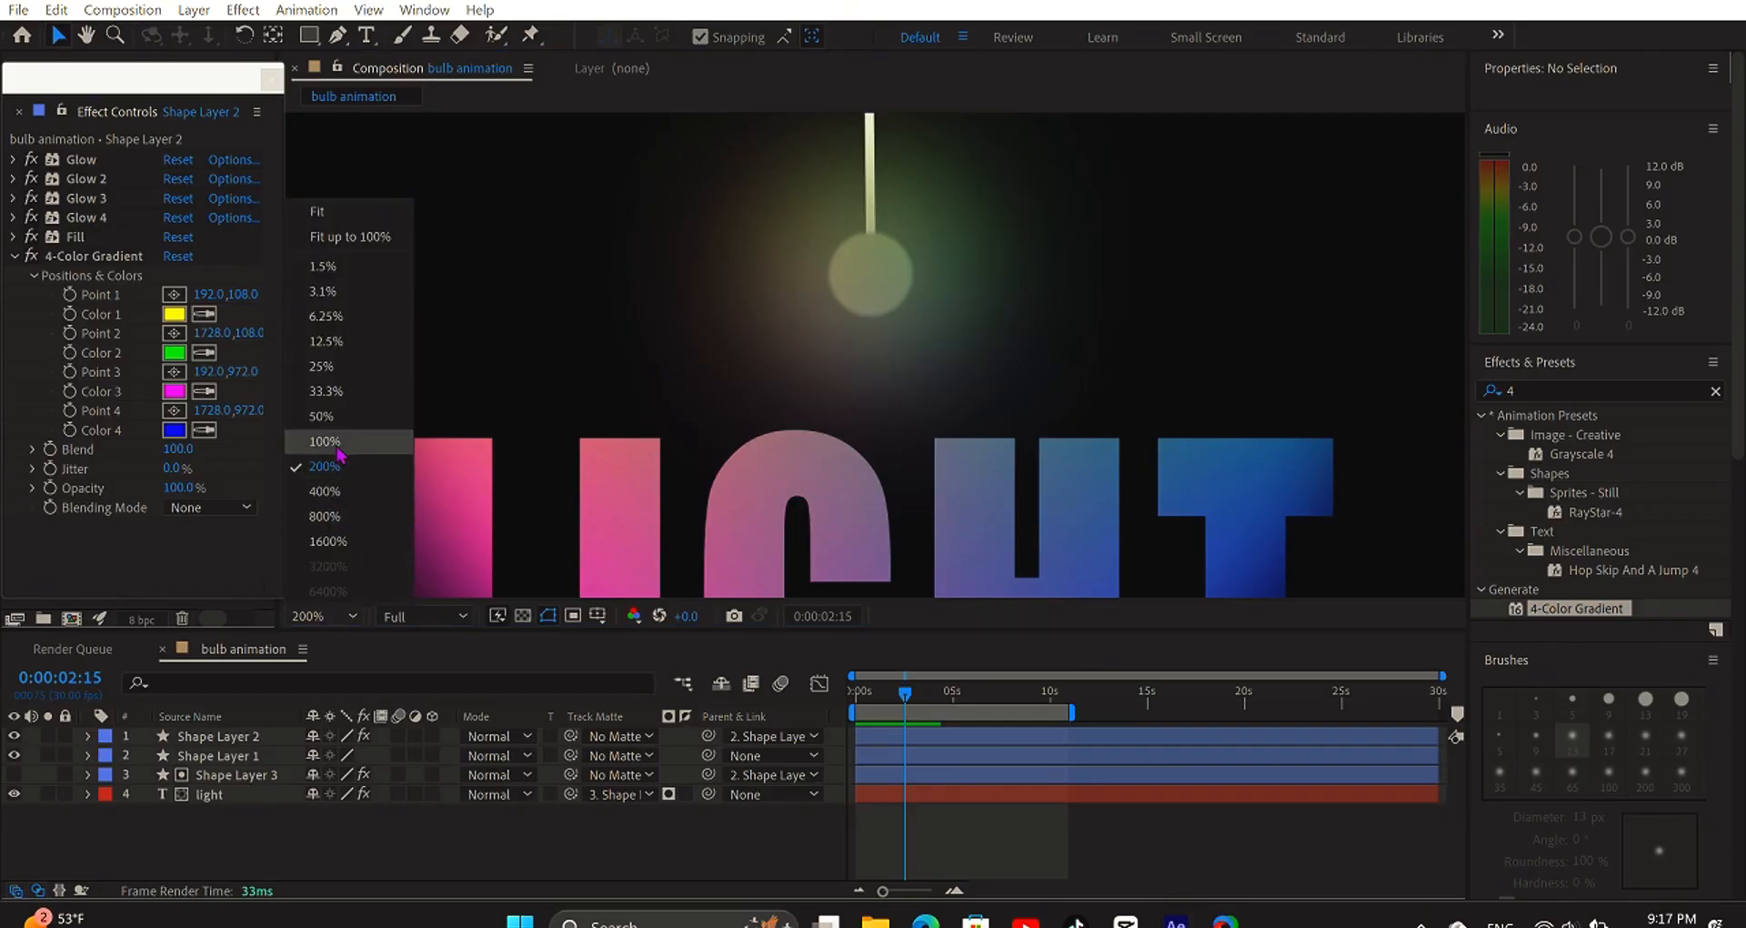
pyautogui.click(340, 455)
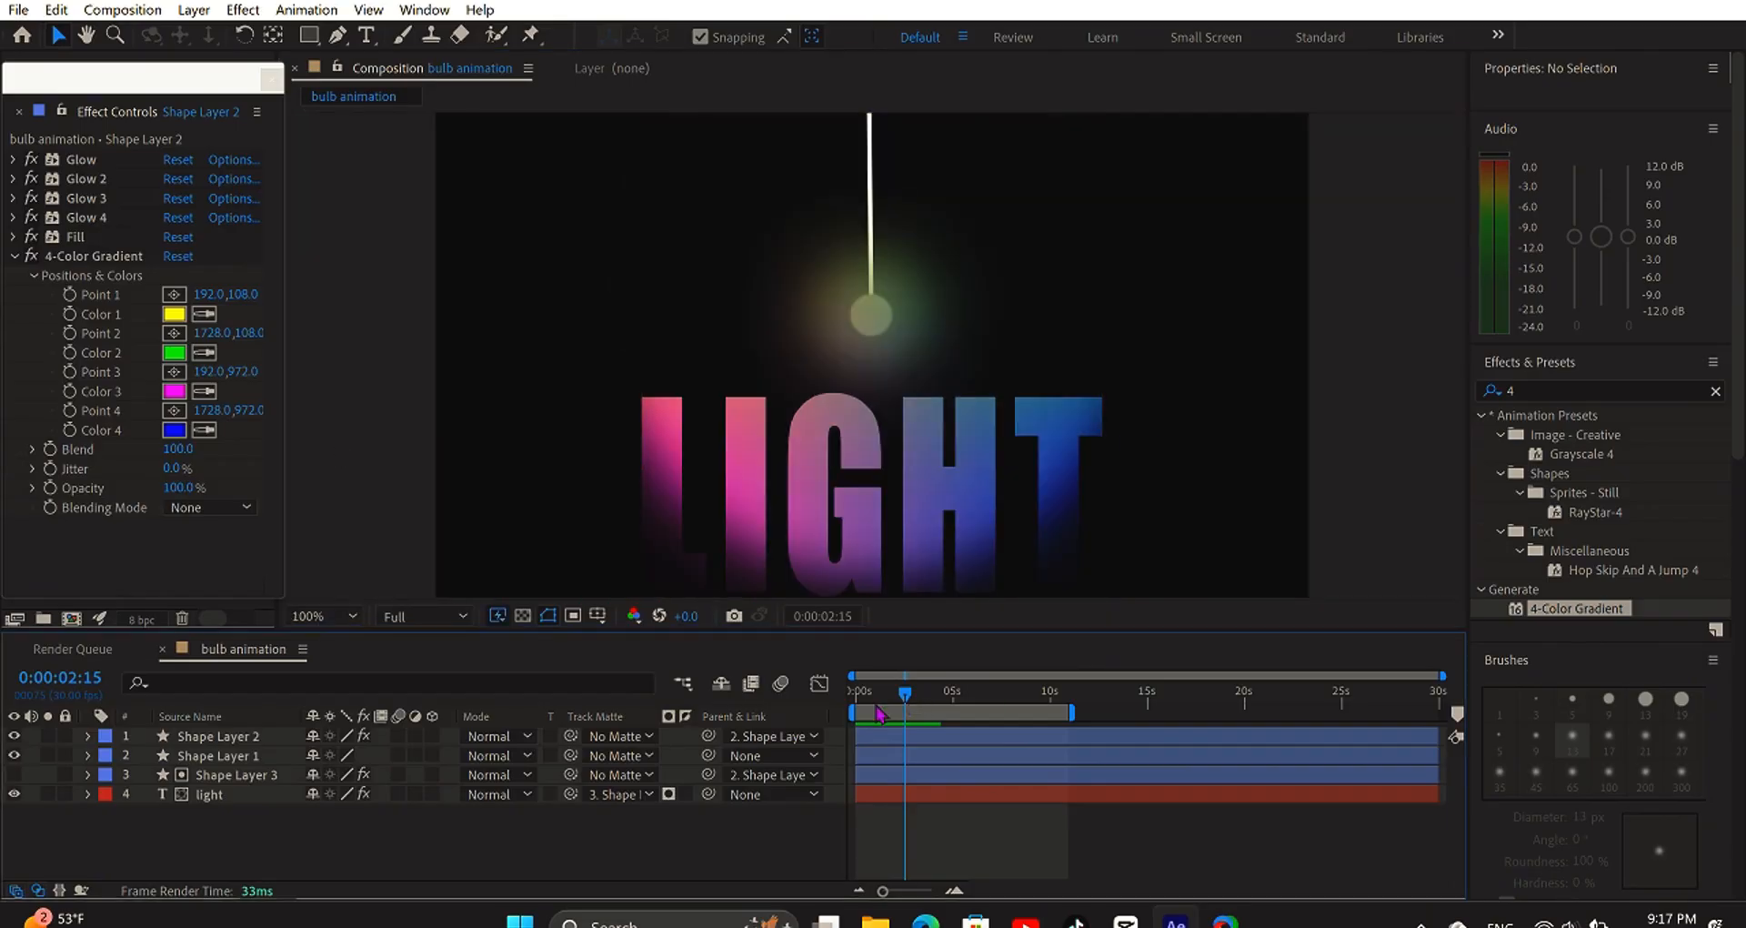
pyautogui.moveTo(910, 706); pyautogui.dragTo(803, 734)
pyautogui.press('space')
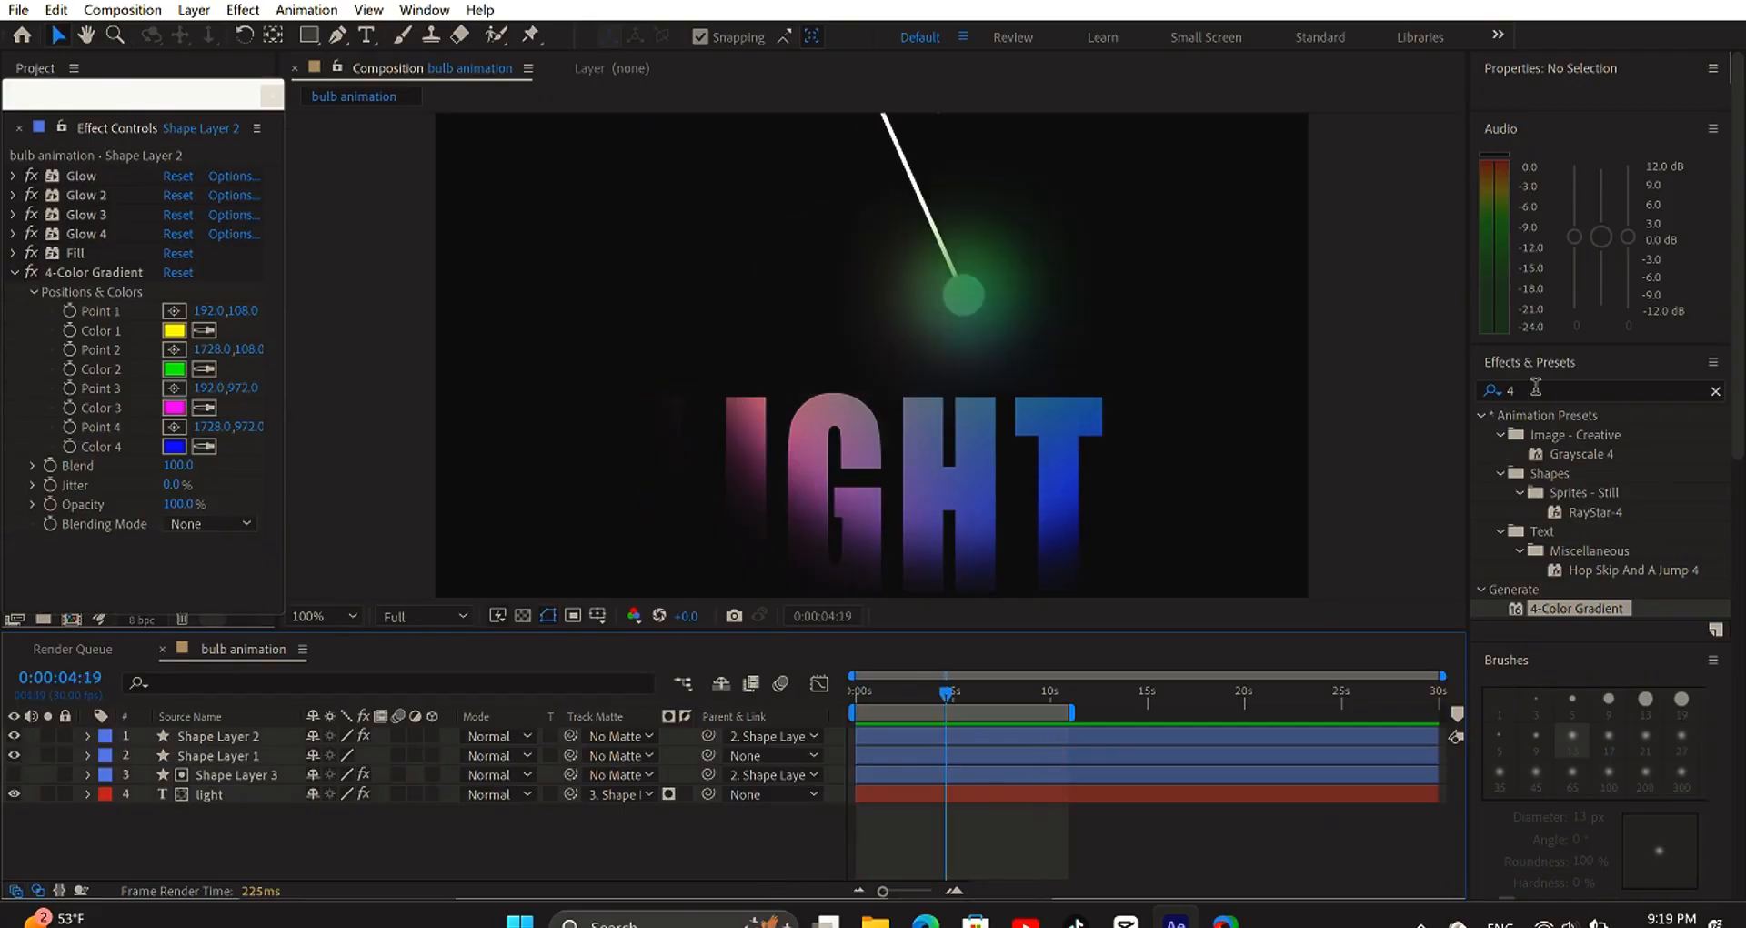
pyautogui.click(1536, 389)
# - Apply a red Fill effect to the LIGHT text and the bulb layer
pyautogui.press('BackSpace')
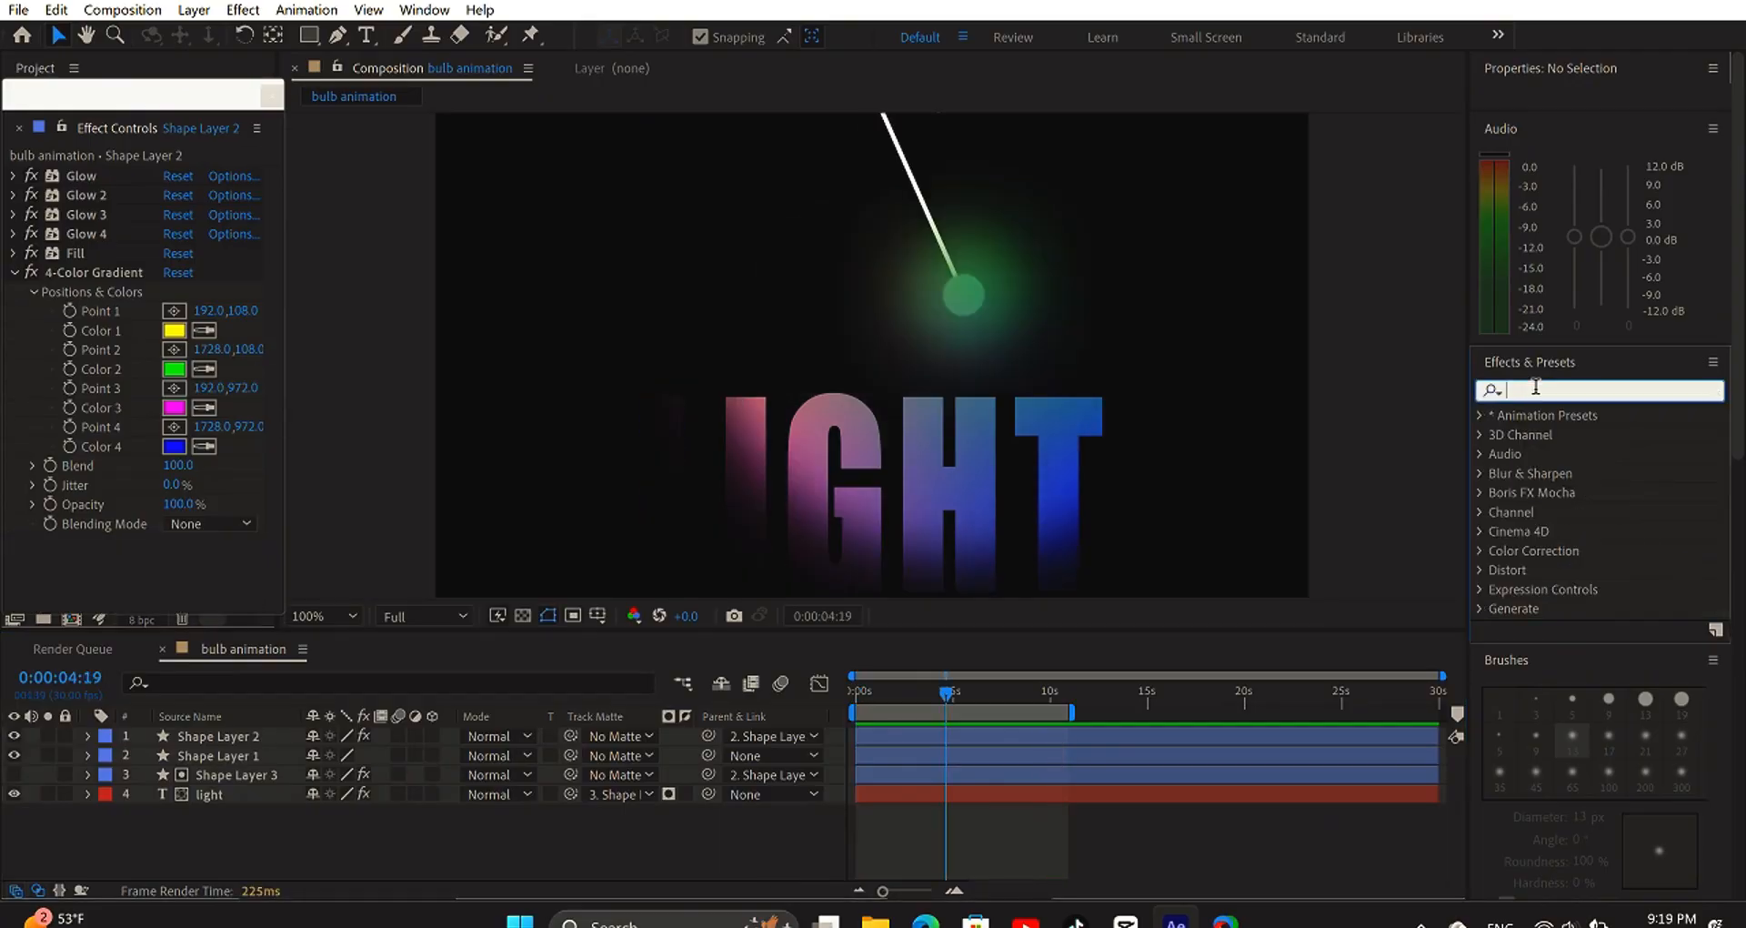
pyautogui.write('fill')
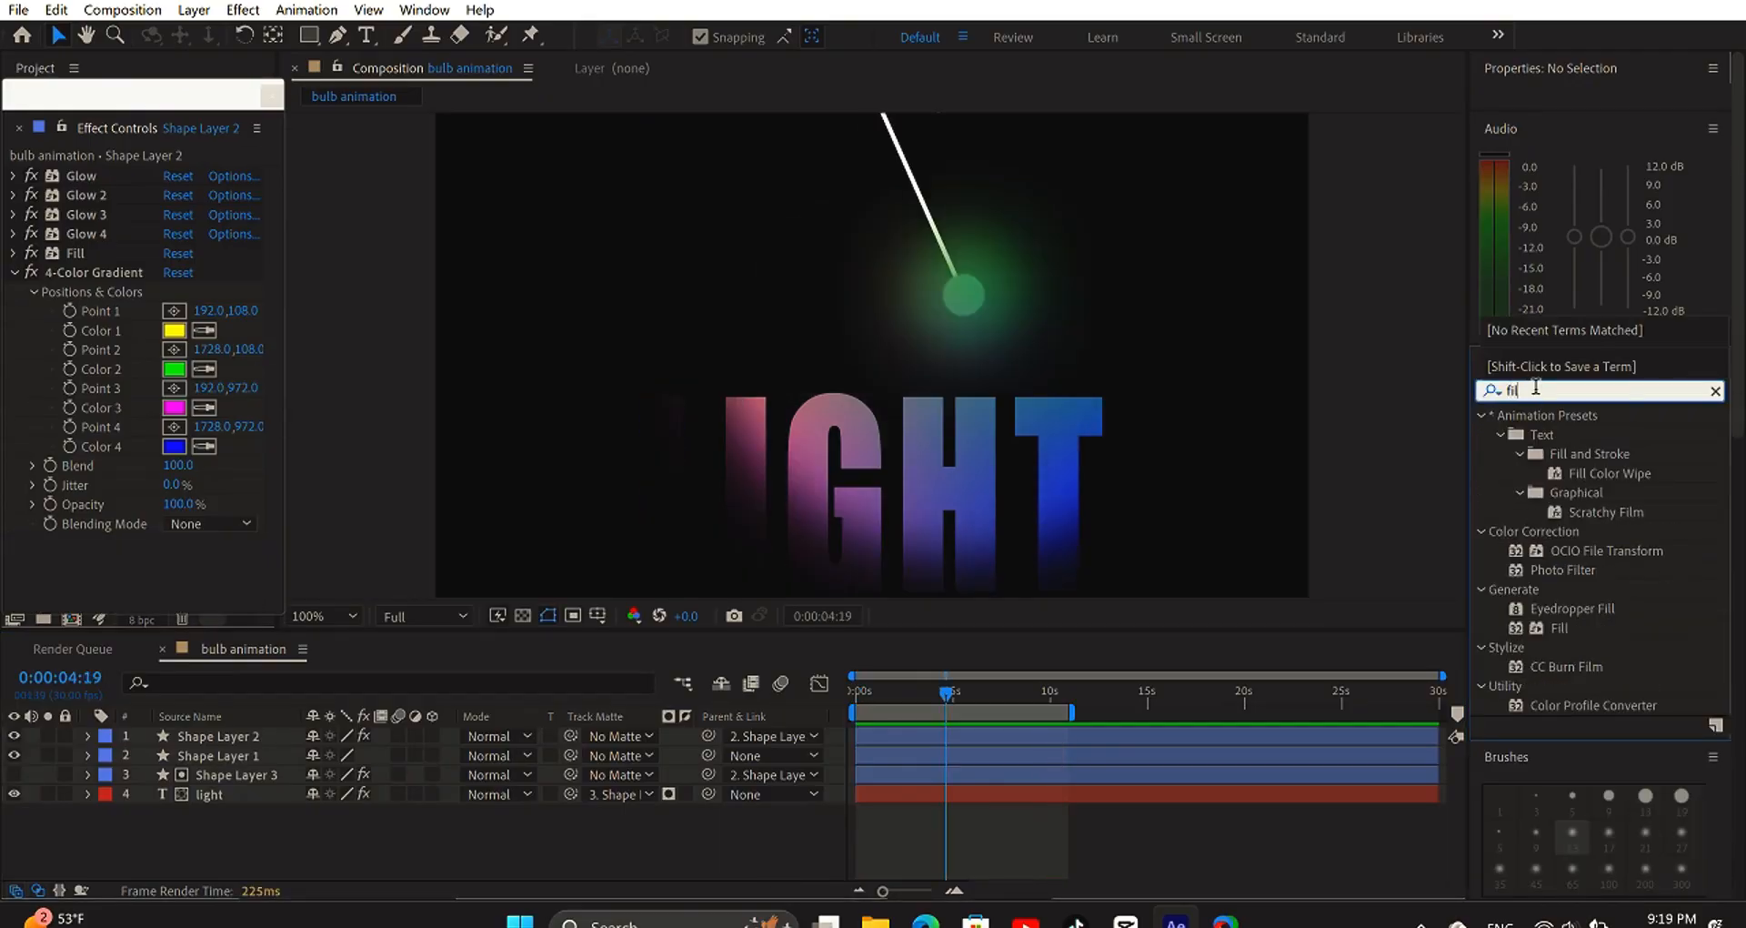
pyautogui.click(1543, 539)
pyautogui.moveTo(1544, 538); pyautogui.dragTo(902, 454)
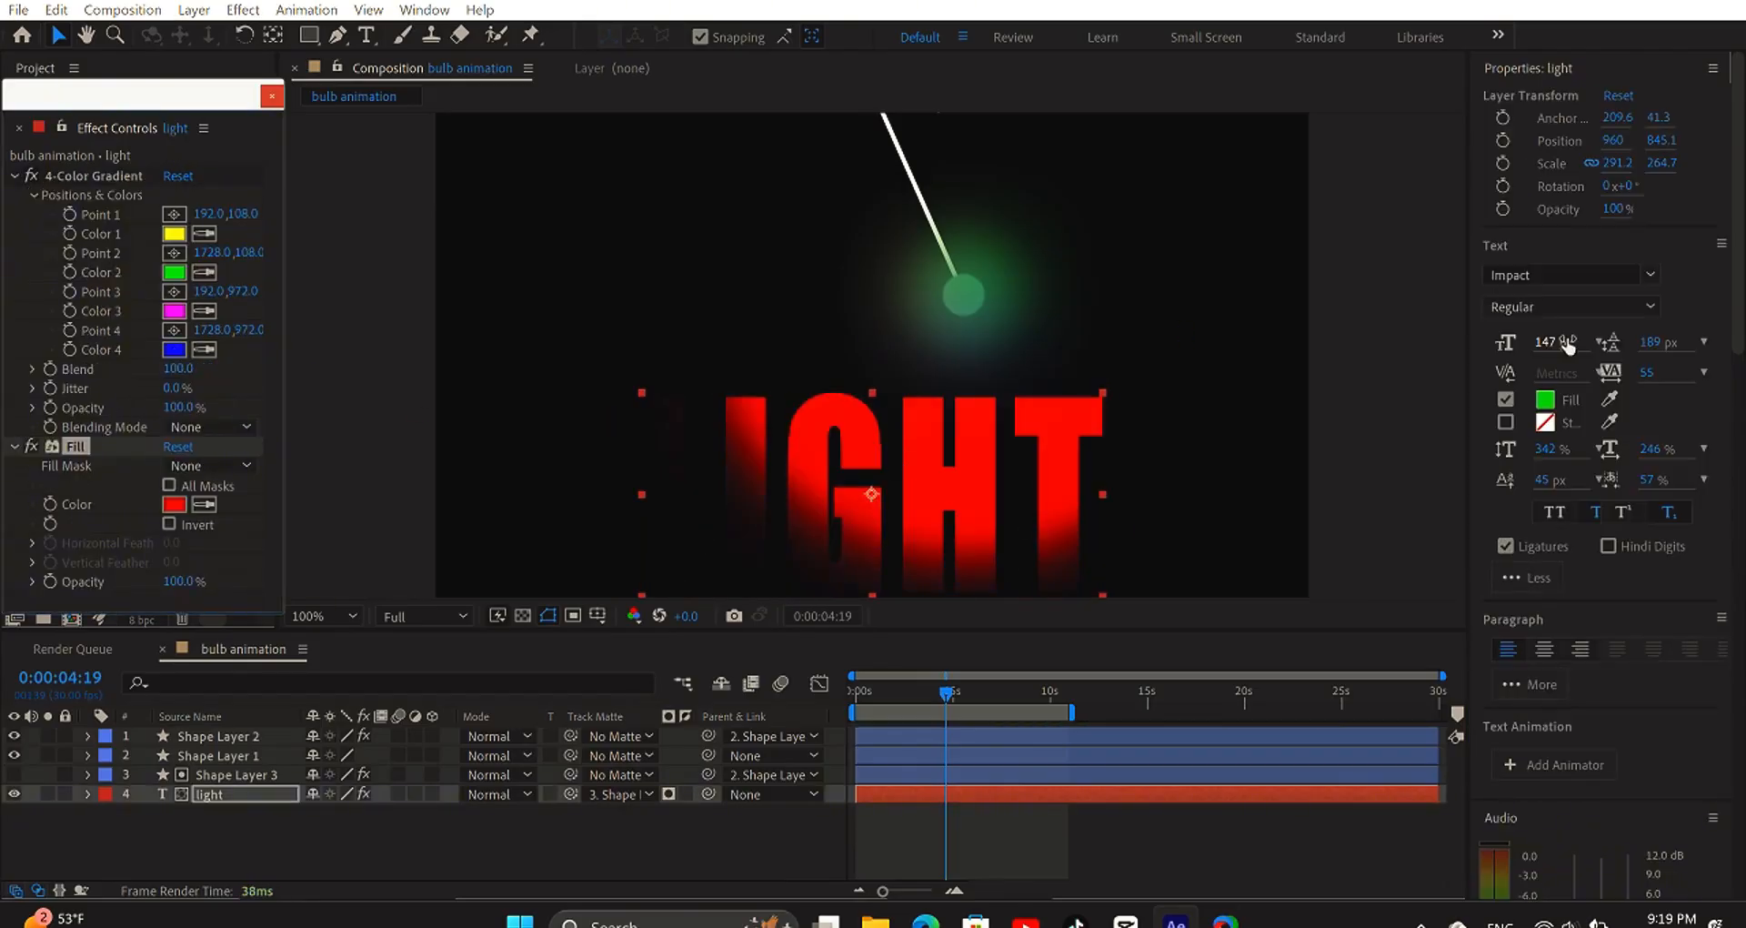
pyautogui.click(744, 841)
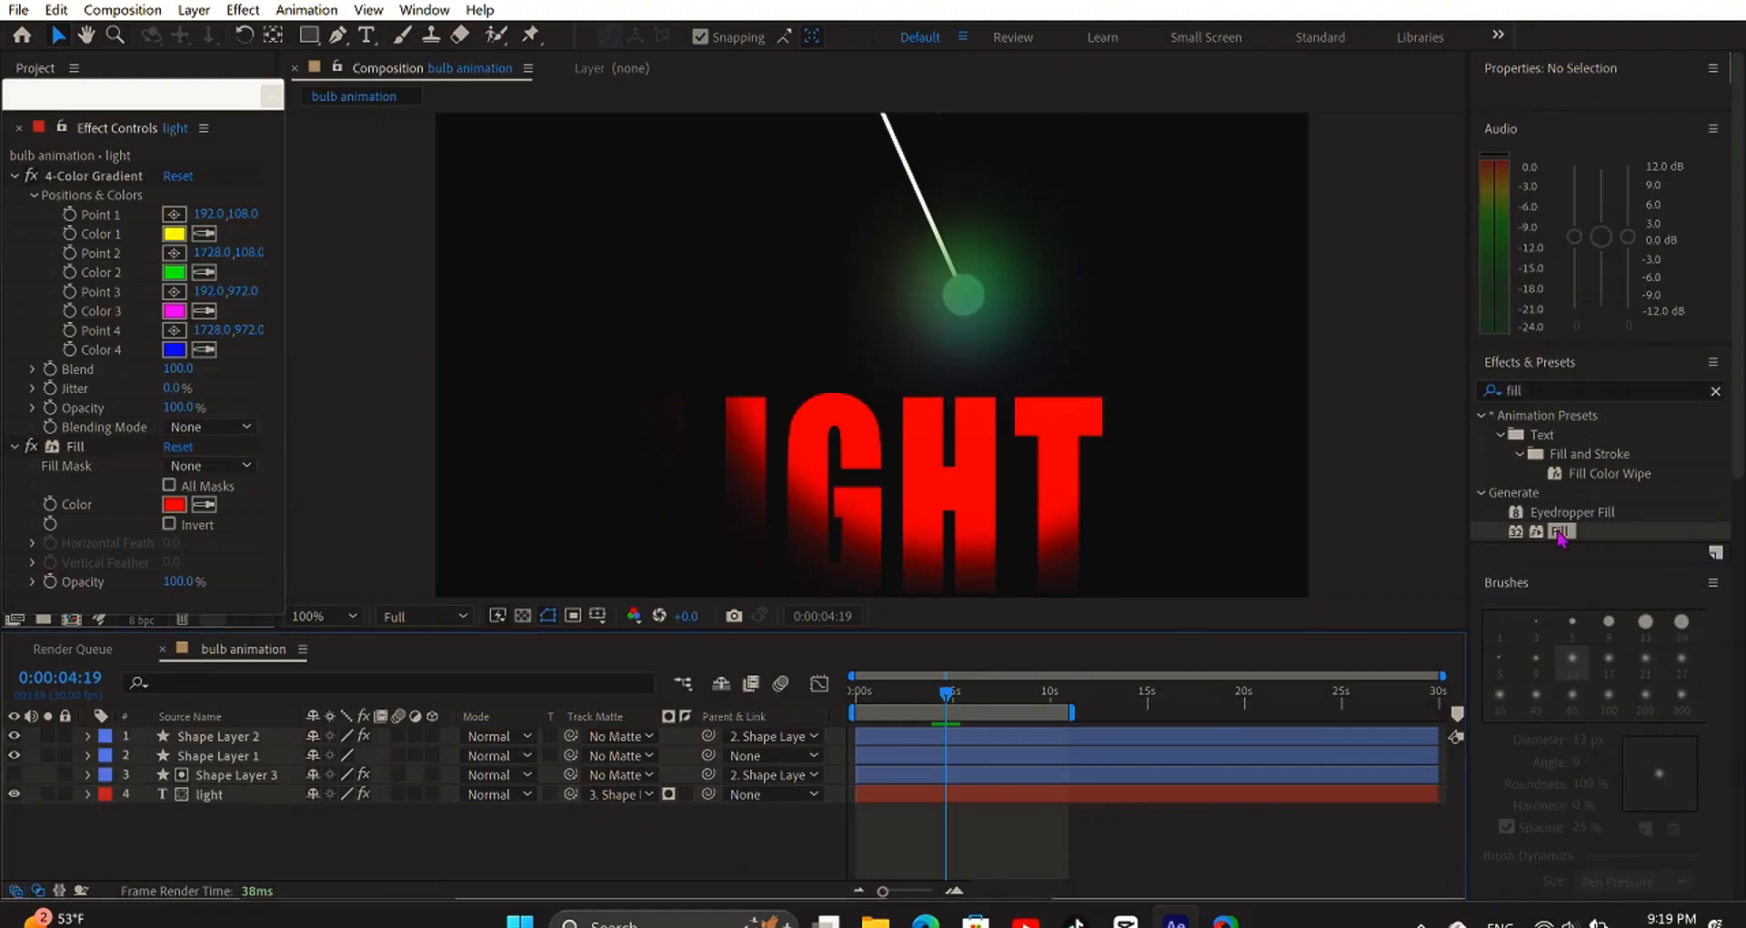
pyautogui.moveTo(1561, 537); pyautogui.dragTo(982, 316)
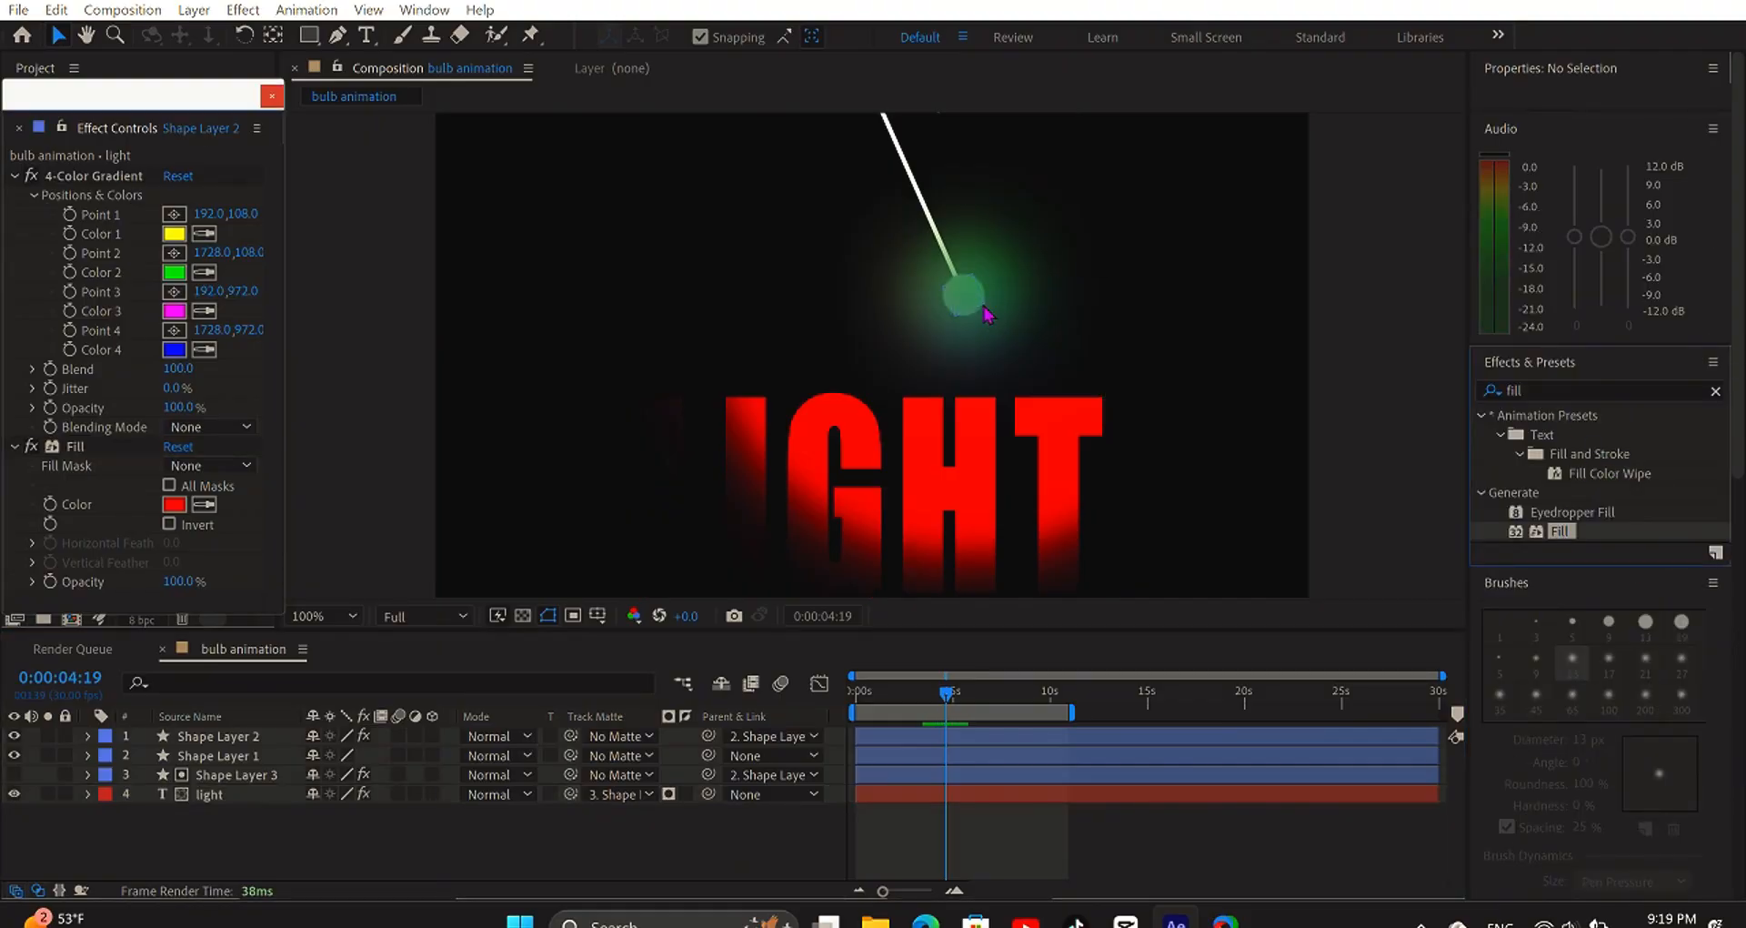
pyautogui.click(1139, 855)
# - Preview the red bulb and text animation from the first frame, then replay it
pyautogui.press('Home')
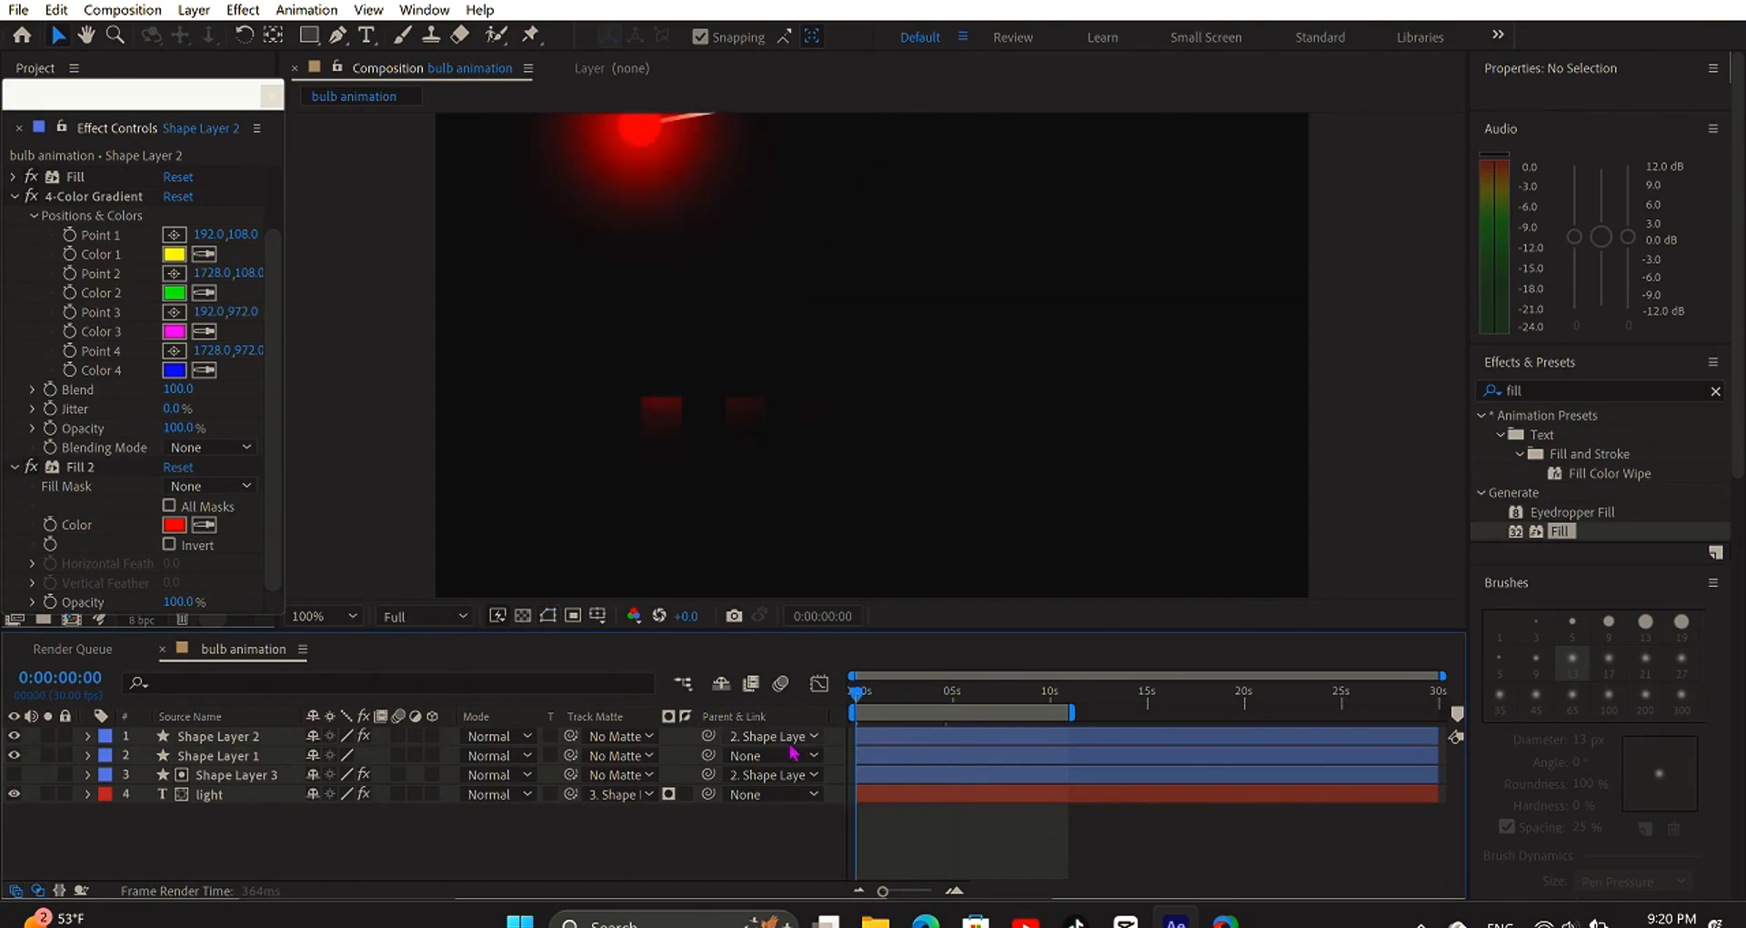
pyautogui.press('space')
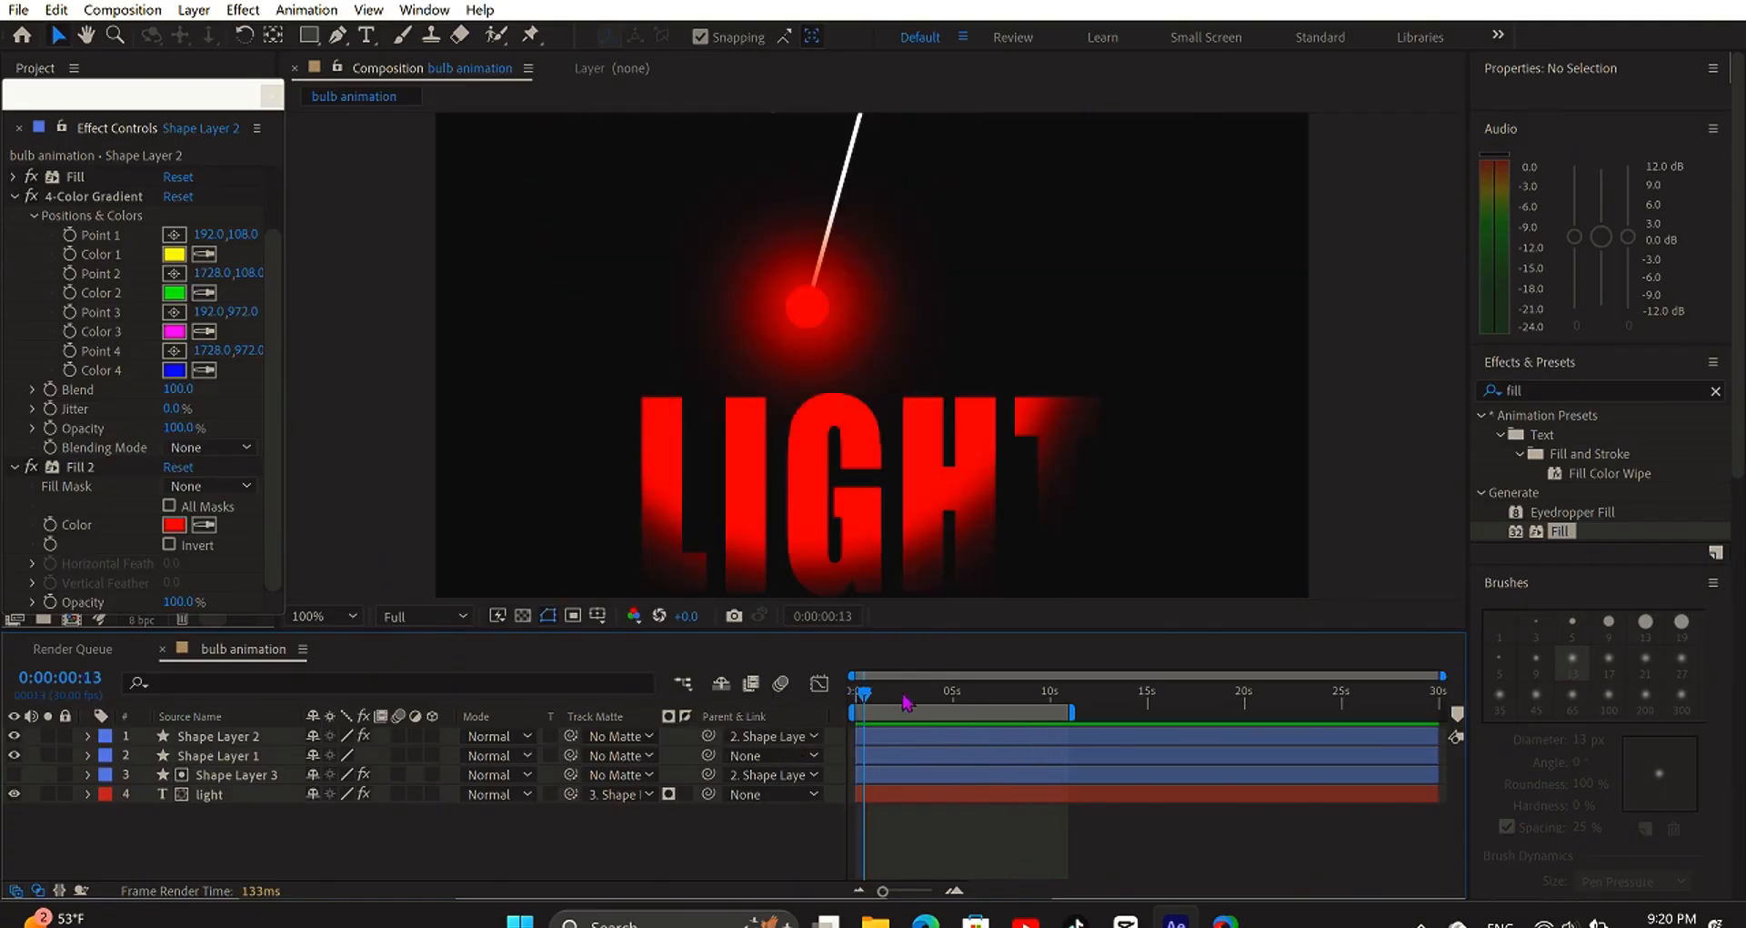
pyautogui.moveTo(842, 715); pyautogui.dragTo(825, 712)
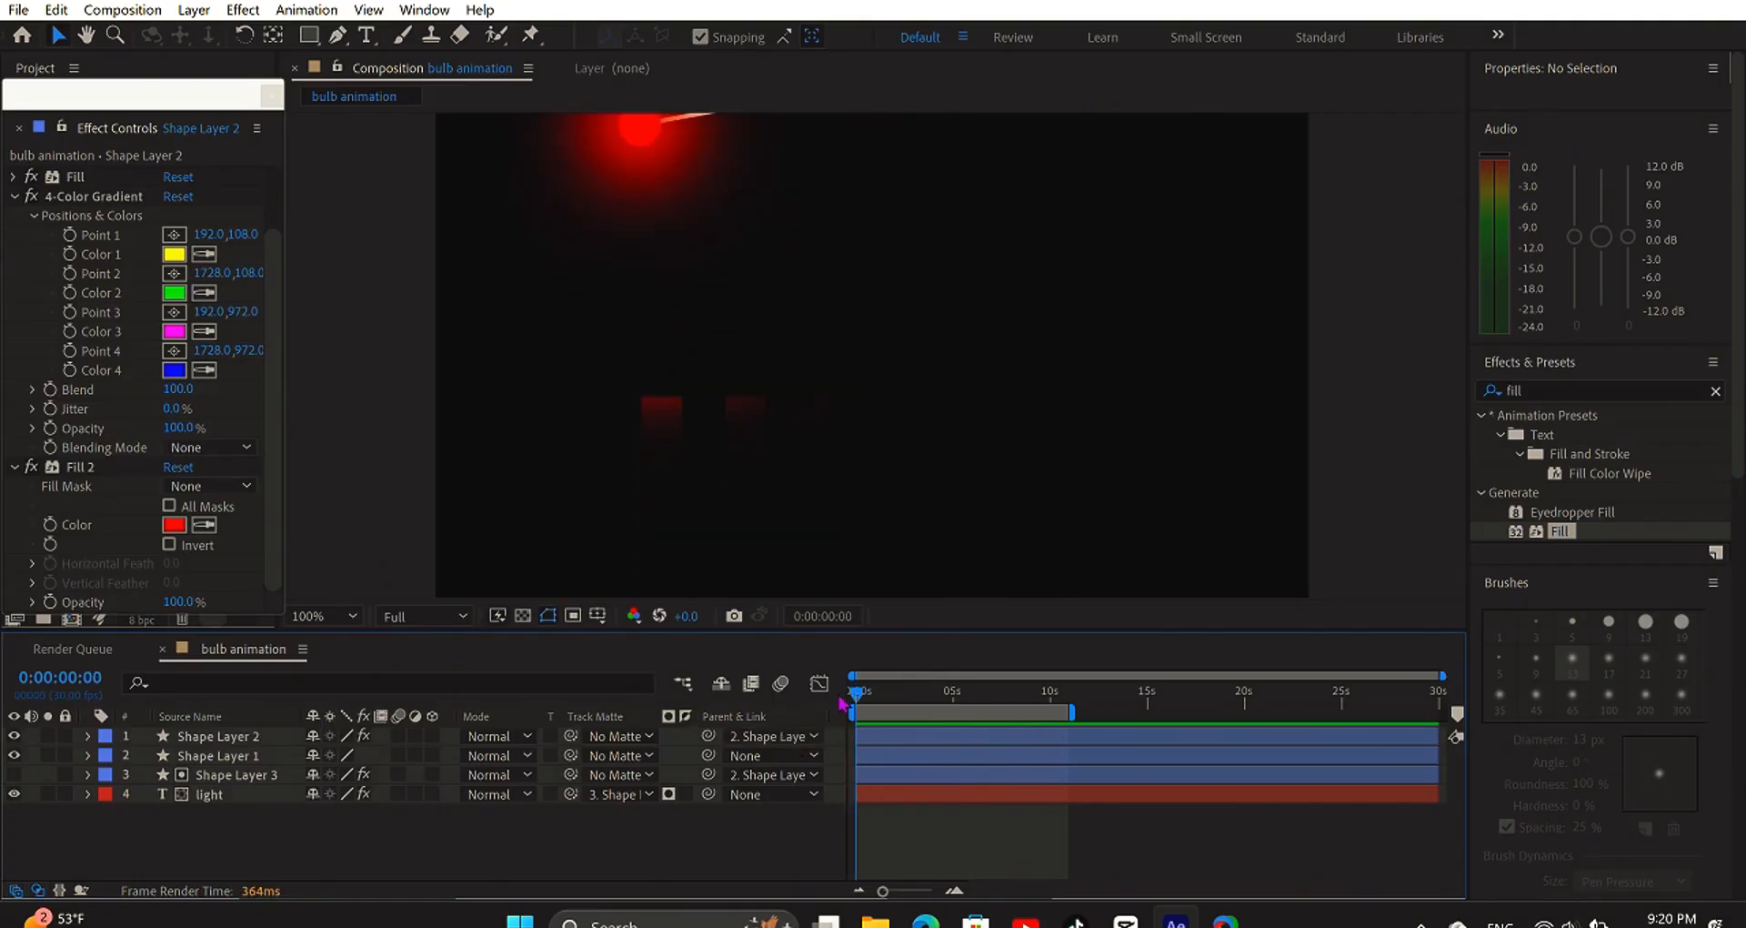
pyautogui.press('space')
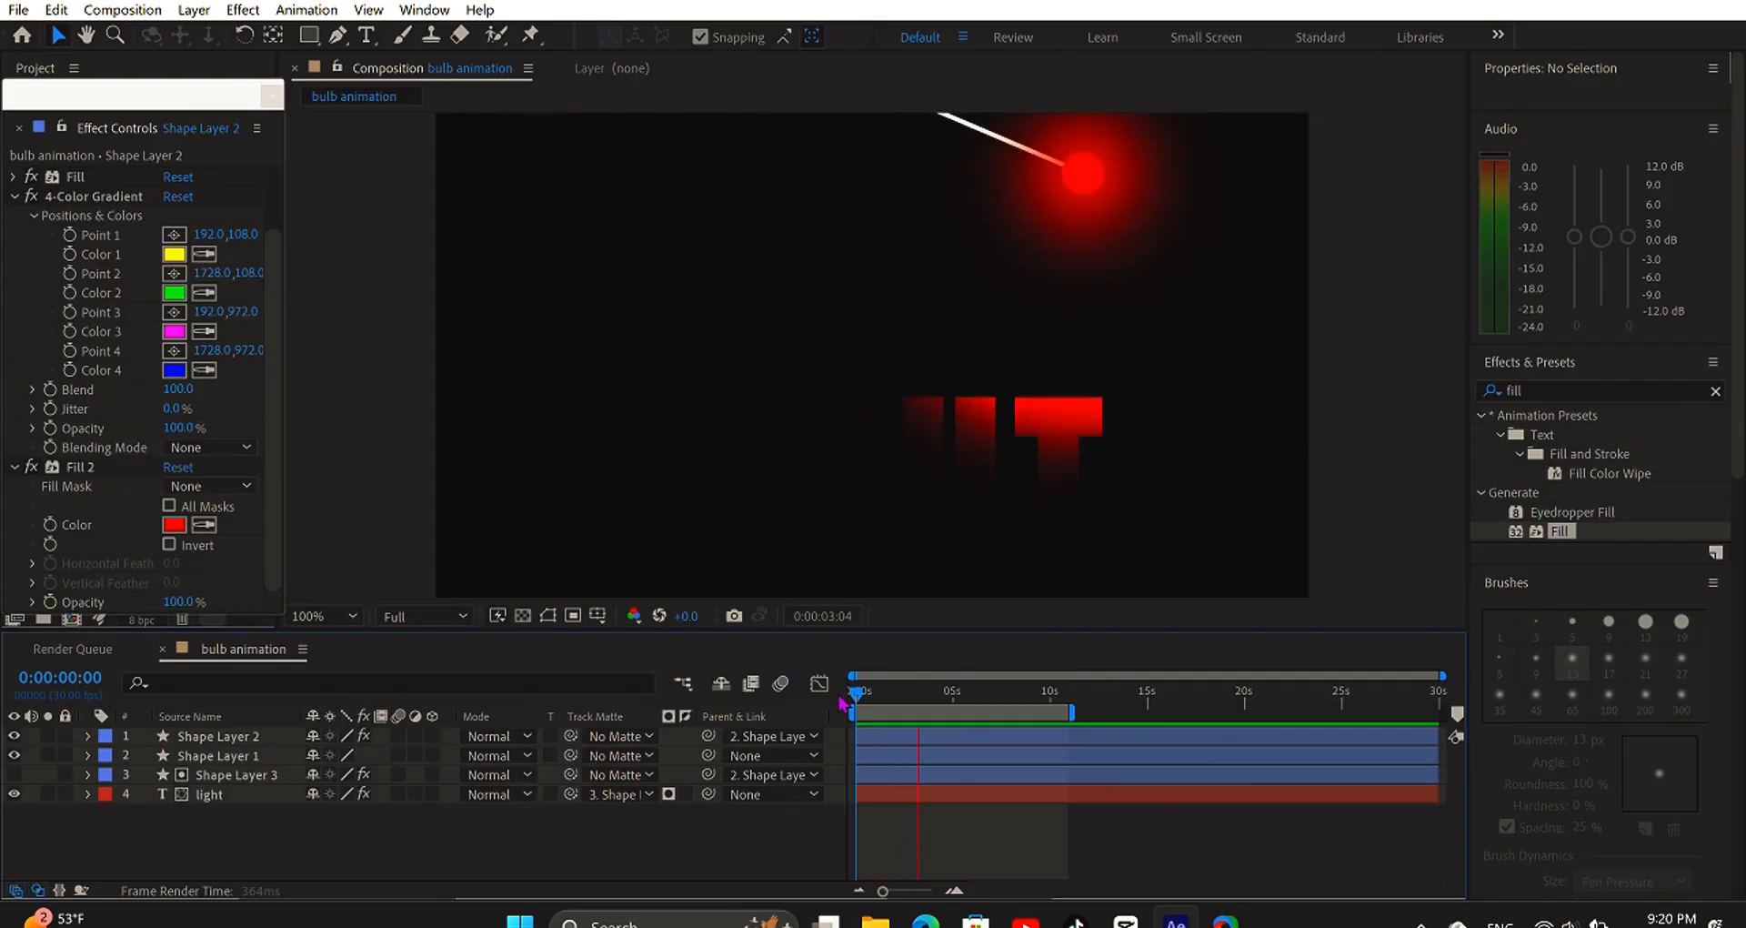